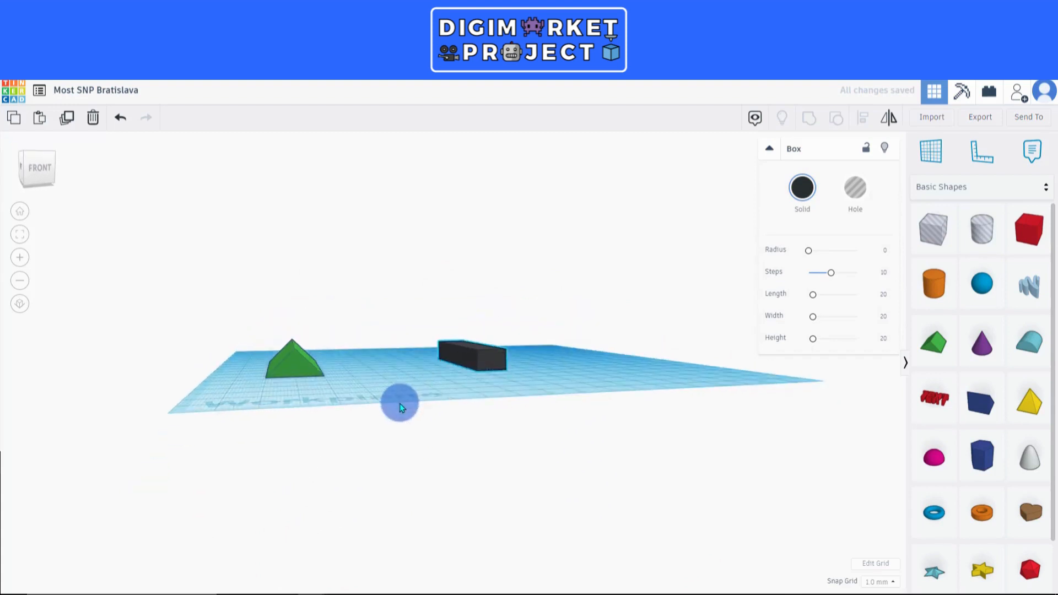
# - Place a red box against the long side of the green roof shape
pyautogui.moveTo(1029, 223); pyautogui.dragTo(238, 400)
pyautogui.moveTo(238, 400); pyautogui.dragTo(494, 467, button='right')
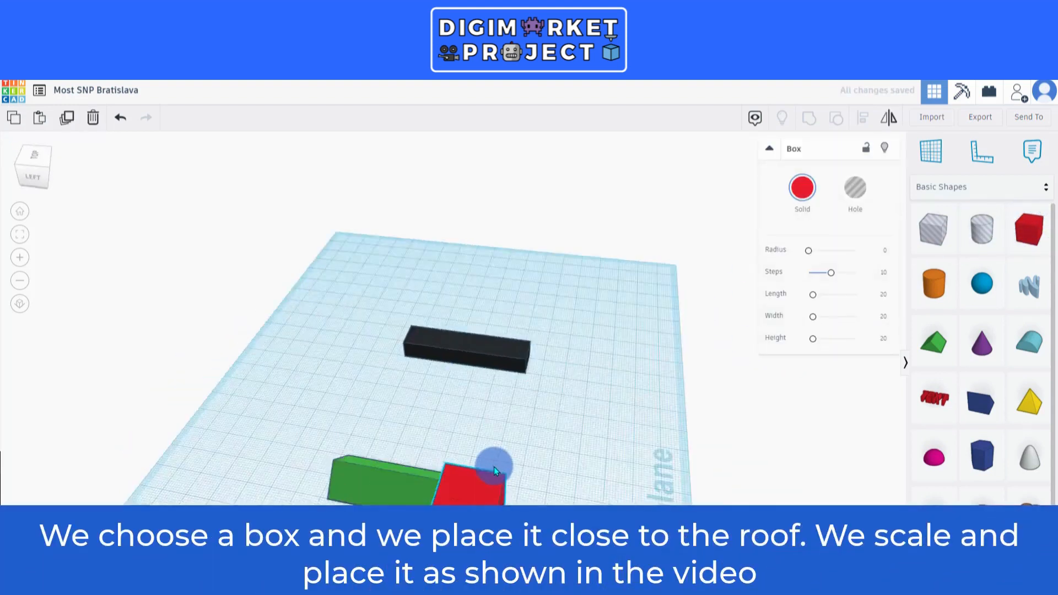
pyautogui.moveTo(366, 453); pyautogui.dragTo(626, 502)
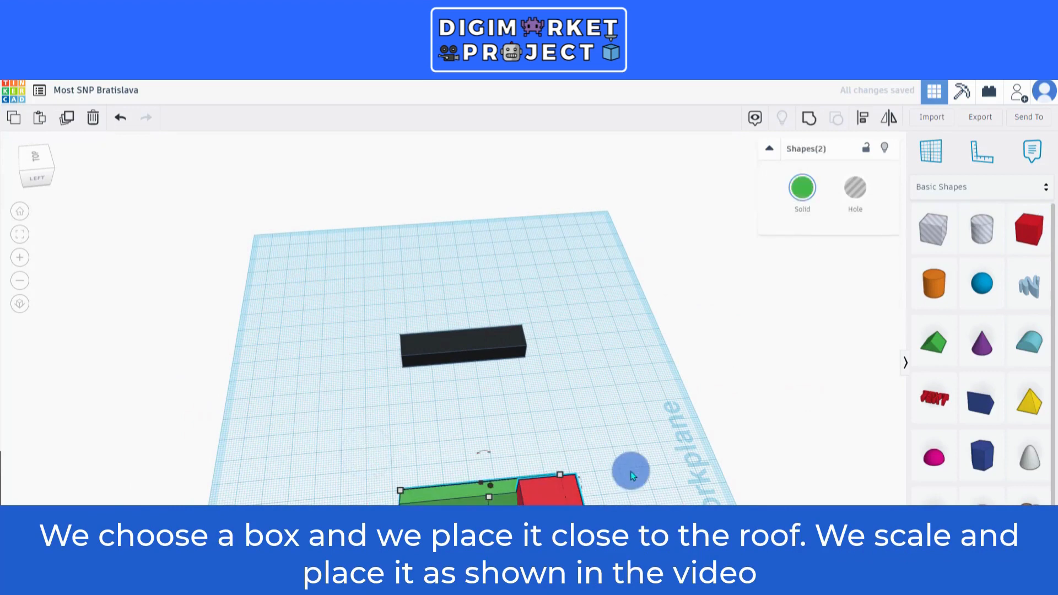
pyautogui.moveTo(630, 471); pyautogui.dragTo(637, 373, button='middle')
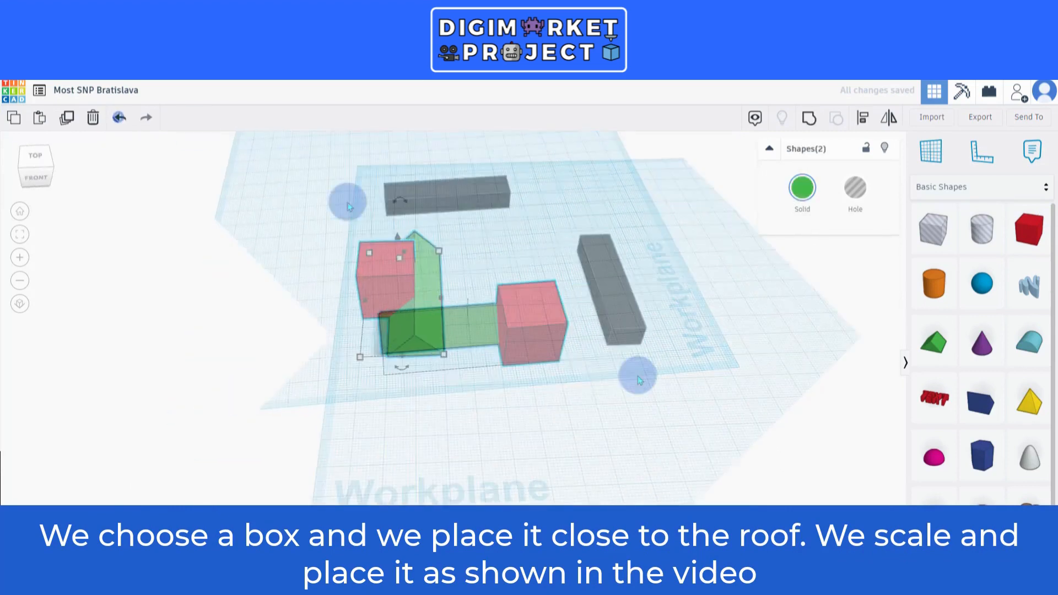
pyautogui.click(119, 117)
pyautogui.click(439, 400)
pyautogui.click(381, 296)
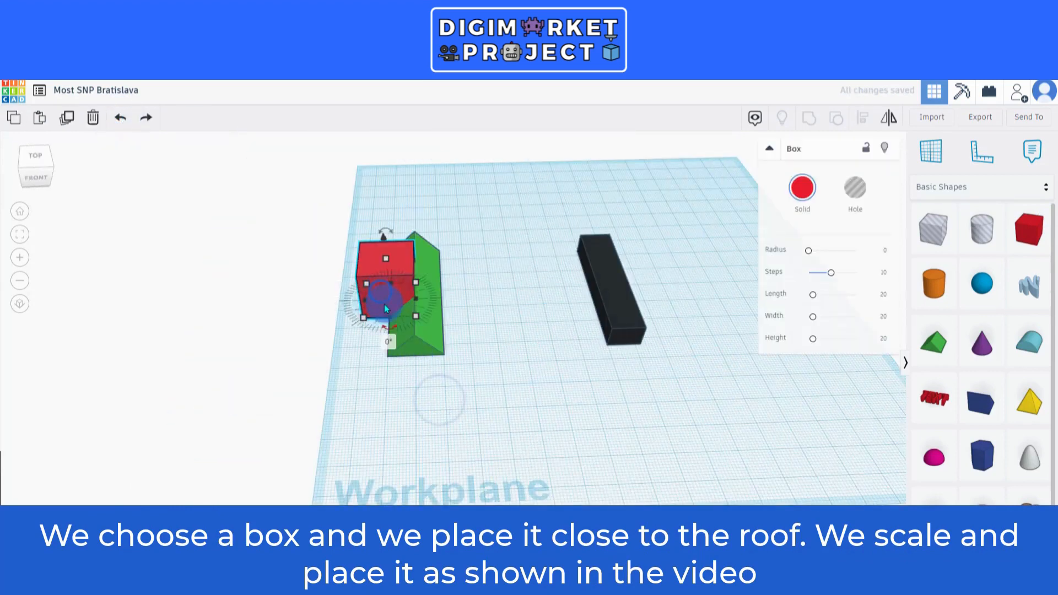
# - Stretch the red box to about 61 mm along the green roof's full length and fine-tune its fit against the roof
pyautogui.moveTo(388, 322); pyautogui.dragTo(392, 355)
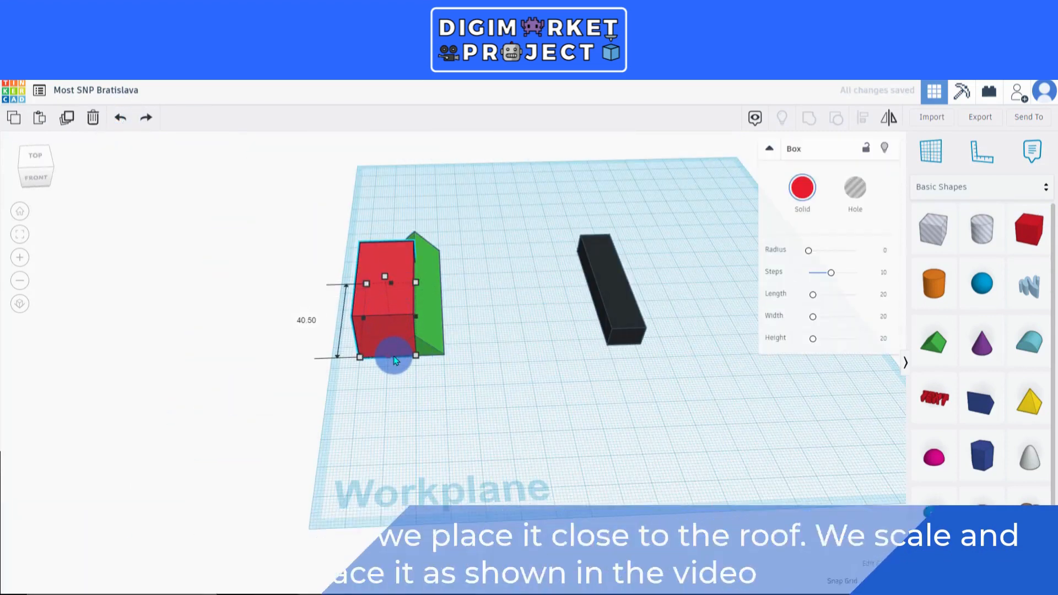
pyautogui.moveTo(404, 378); pyautogui.dragTo(424, 277, button='right')
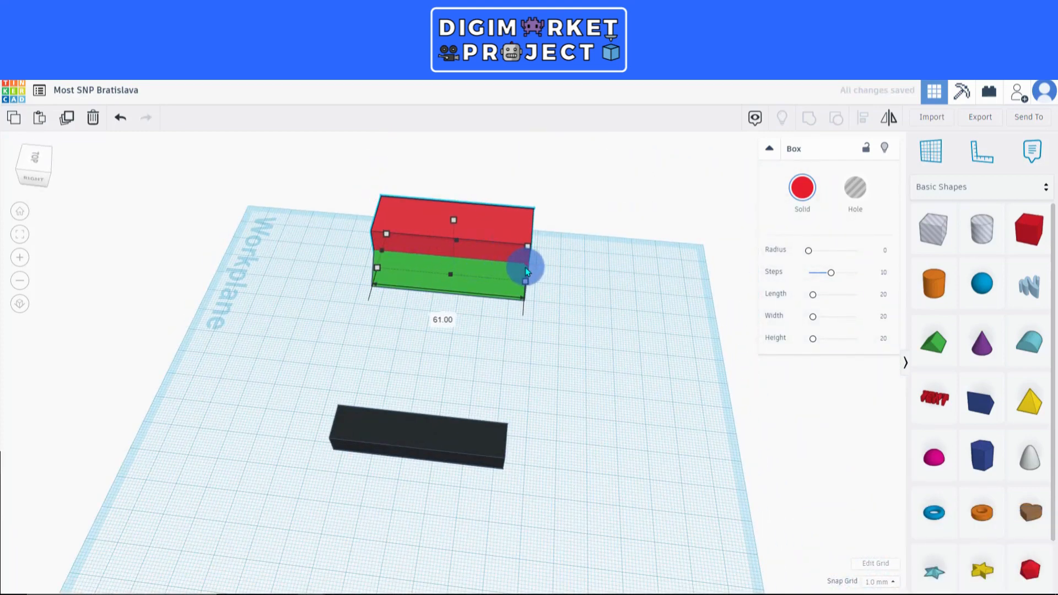
pyautogui.moveTo(526, 266); pyautogui.dragTo(486, 307, button='right')
pyautogui.click(395, 237)
pyautogui.moveTo(394, 236); pyautogui.dragTo(388, 237)
pyautogui.moveTo(397, 302); pyautogui.dragTo(359, 323, button='right')
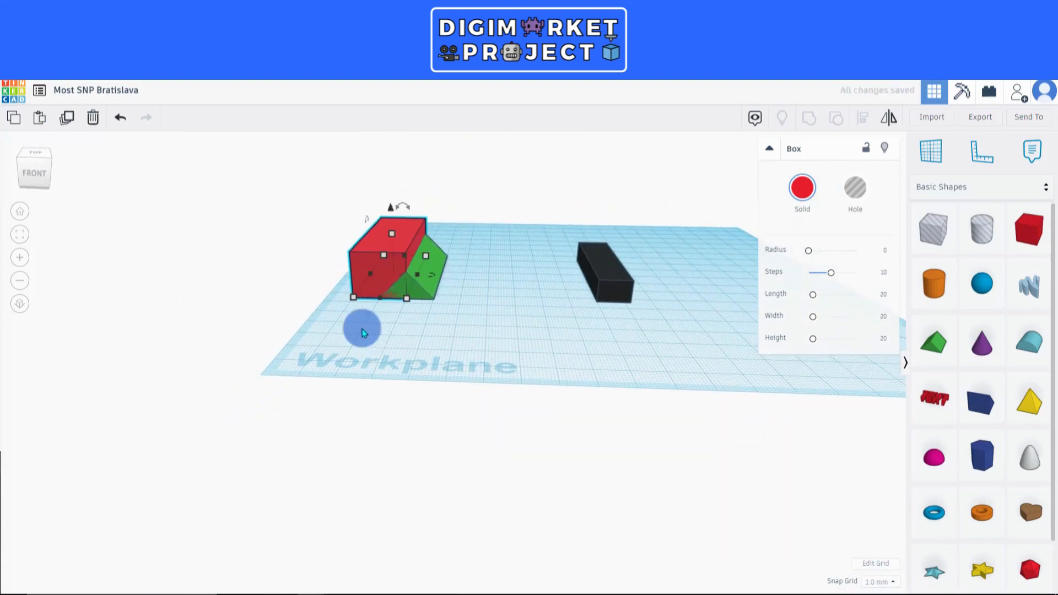
# - Group the red box with the green roof and adjust the height of the combined shape
pyautogui.moveTo(440, 222); pyautogui.dragTo(441, 222)
pyautogui.click(809, 113)
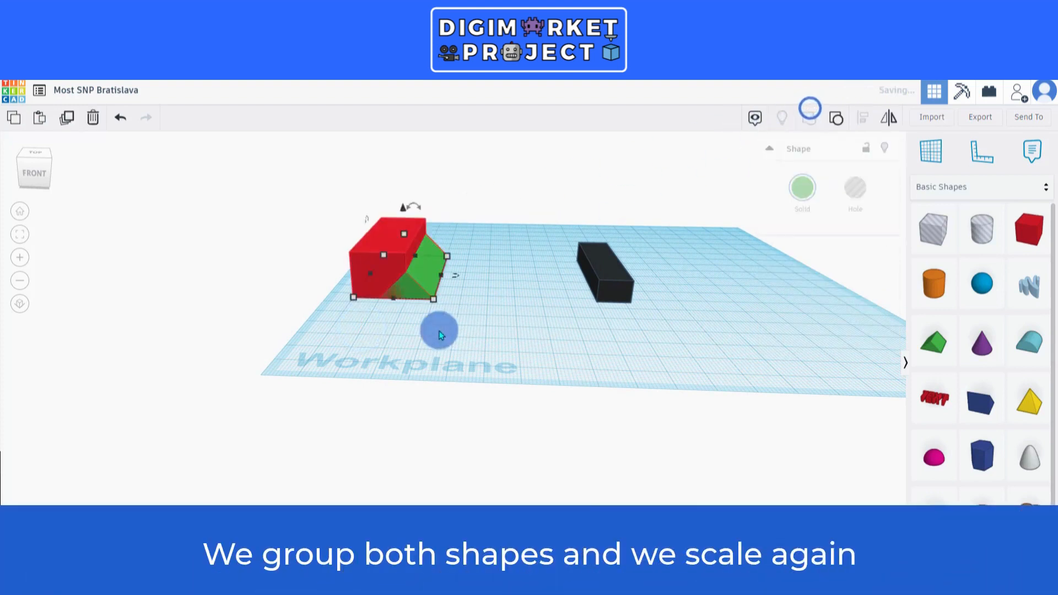
pyautogui.moveTo(439, 336); pyautogui.dragTo(450, 362, button='right')
pyautogui.click(412, 261)
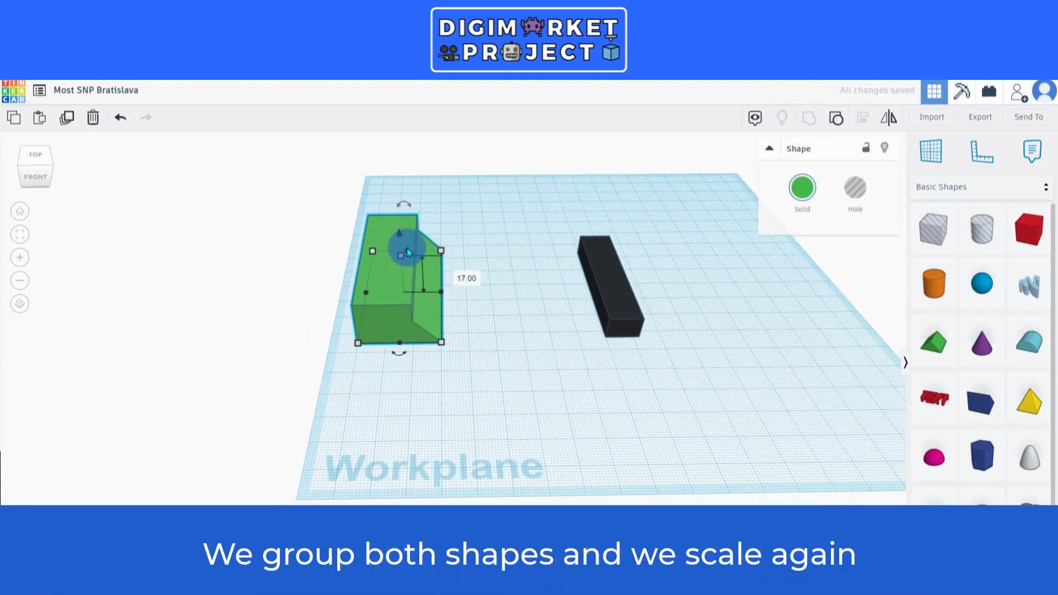
pyautogui.moveTo(408, 251); pyautogui.dragTo(405, 280)
# - Shift the green shape about 3 mm along both axes and move the black box behind it near the workplane's back corner
pyautogui.click(630, 385)
pyautogui.click(614, 307)
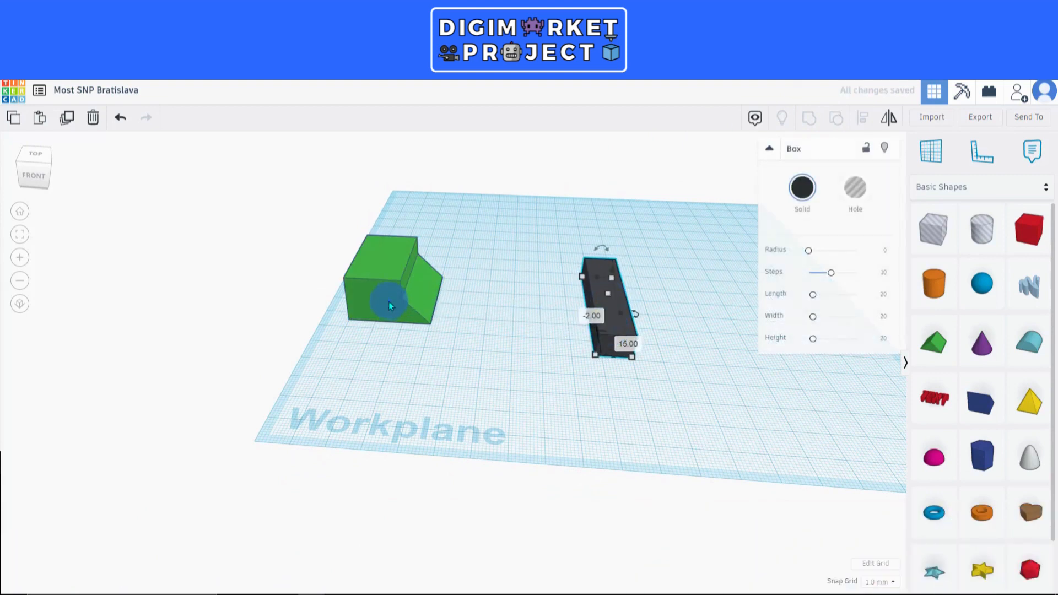
pyautogui.moveTo(388, 302)
pyautogui.mouseDown()
pyautogui.moveTo(390, 312)
pyautogui.moveTo(395, 304)
pyautogui.mouseUp()
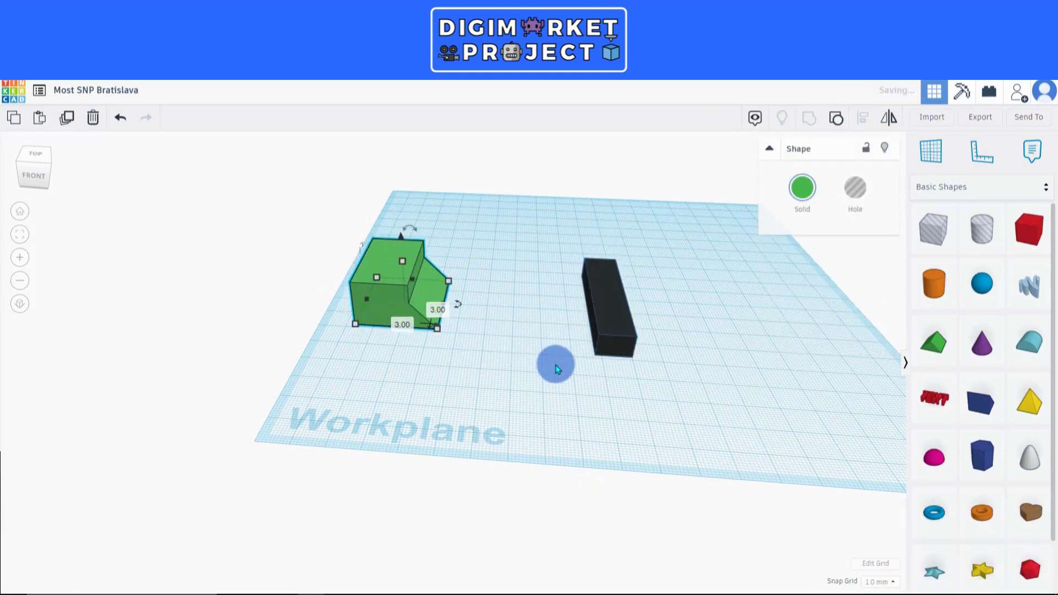
pyautogui.moveTo(555, 365)
pyautogui.mouseDown(button='right')
pyautogui.moveTo(605, 319)
pyautogui.moveTo(552, 347)
pyautogui.moveTo(552, 366)
pyautogui.mouseUp(button='right')
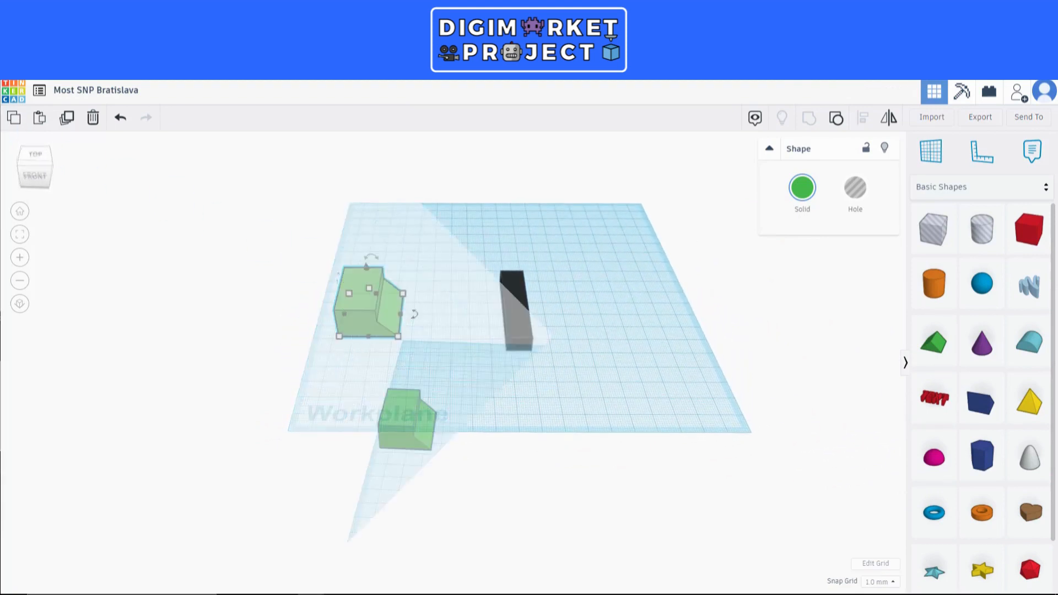
pyautogui.moveTo(537, 419); pyautogui.dragTo(410, 377)
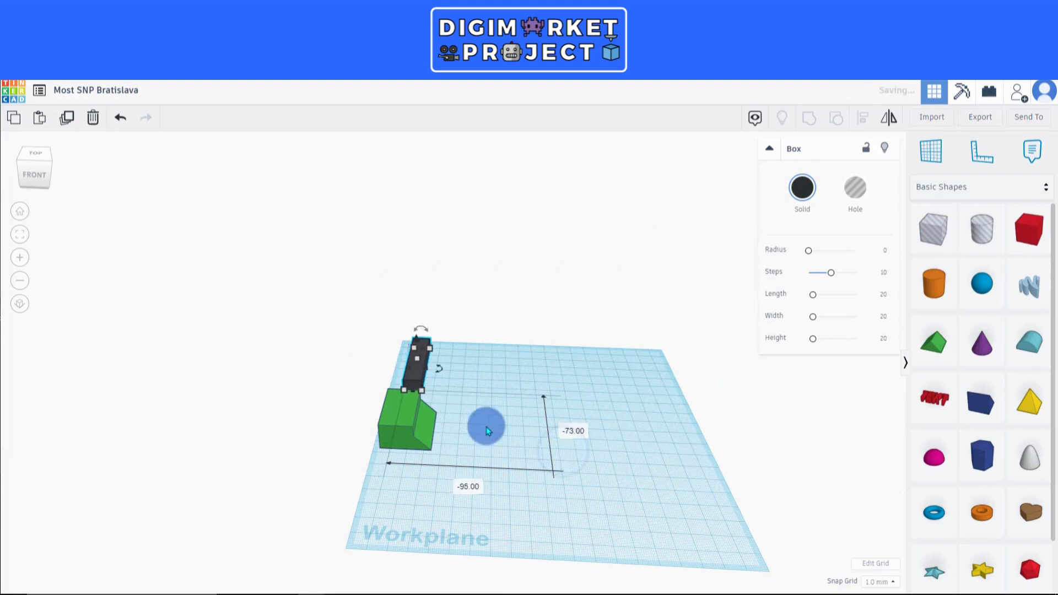
pyautogui.click(622, 521)
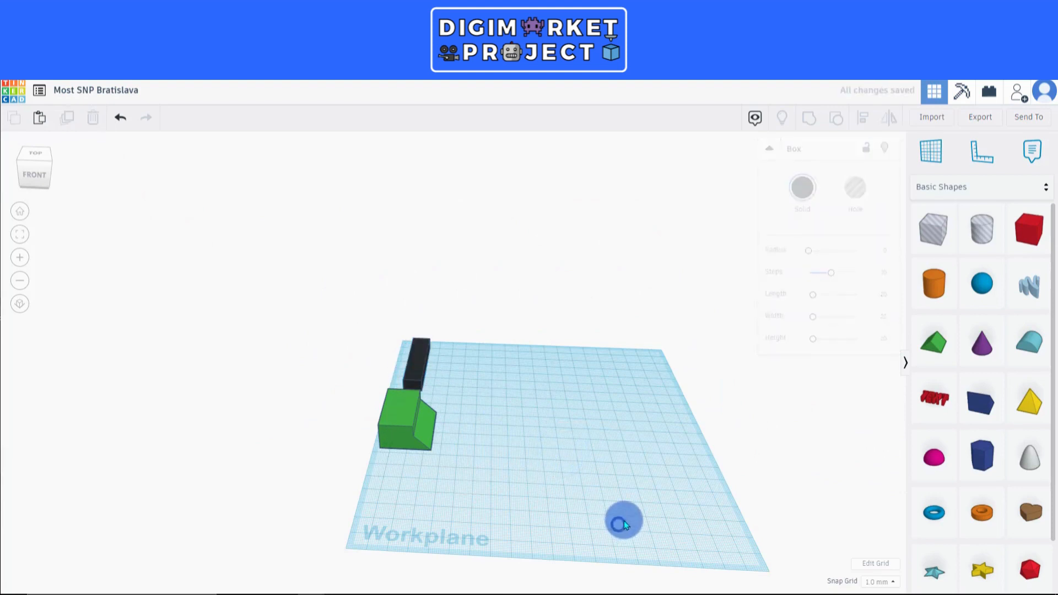
# - Add a red box in front of the green shape, narrow it to about 8 mm and raise it to about 87 mm
pyautogui.moveTo(1028, 228); pyautogui.dragTo(537, 472)
pyautogui.moveTo(619, 499); pyautogui.dragTo(492, 500, button='right')
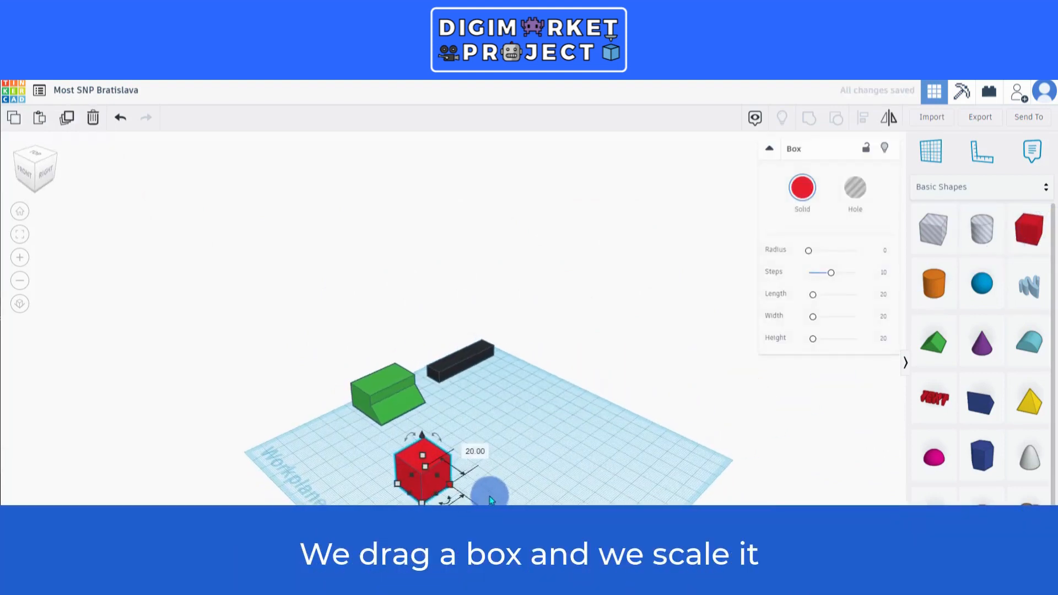
pyautogui.moveTo(425, 487); pyautogui.dragTo(423, 498)
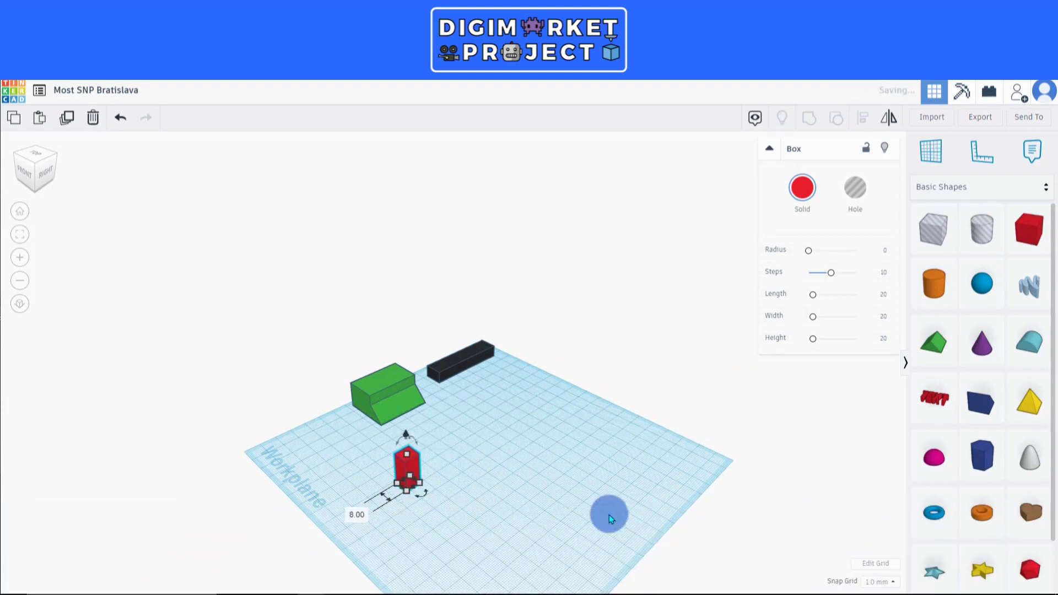
pyautogui.moveTo(609, 512); pyautogui.dragTo(590, 500, button='right')
pyautogui.moveTo(516, 417); pyautogui.dragTo(503, 288)
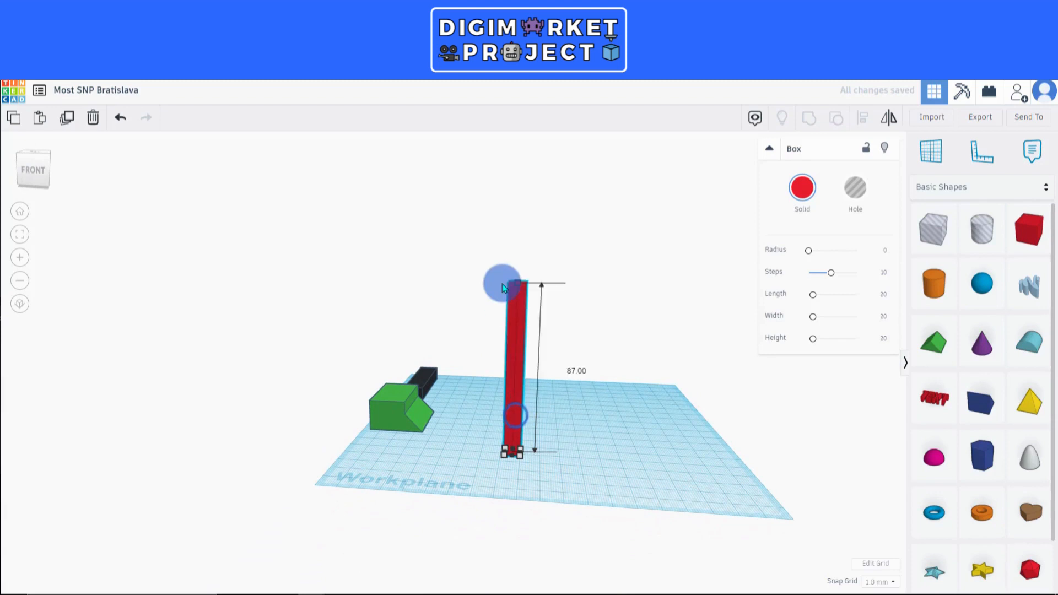
# - Resize the red column's other base side to about 9 mm and its height to about 108 mm
pyautogui.moveTo(530, 256); pyautogui.dragTo(434, 450, button='right')
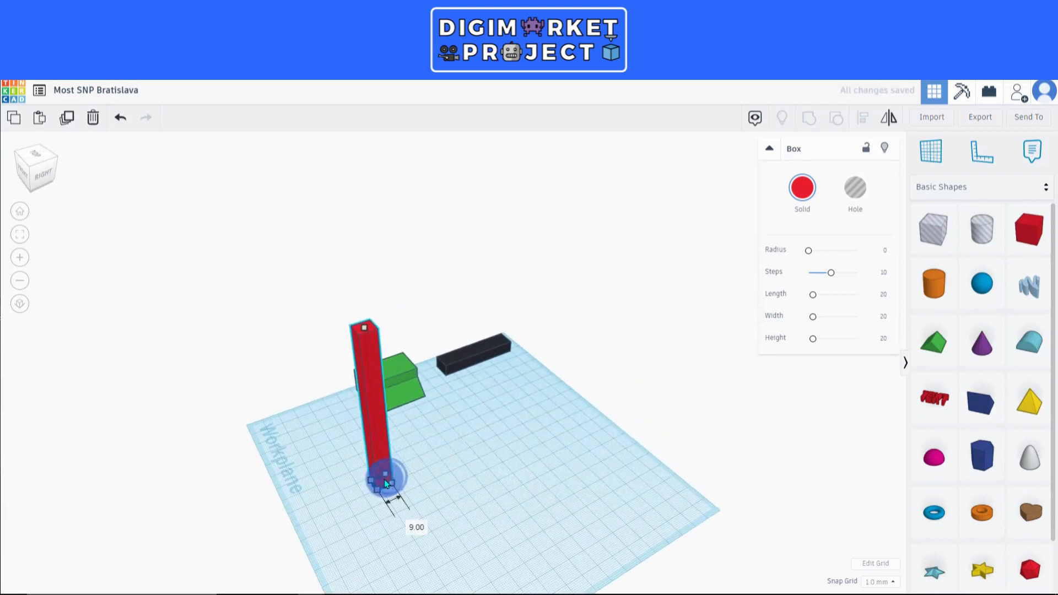
pyautogui.moveTo(567, 480); pyautogui.dragTo(607, 451, button='right')
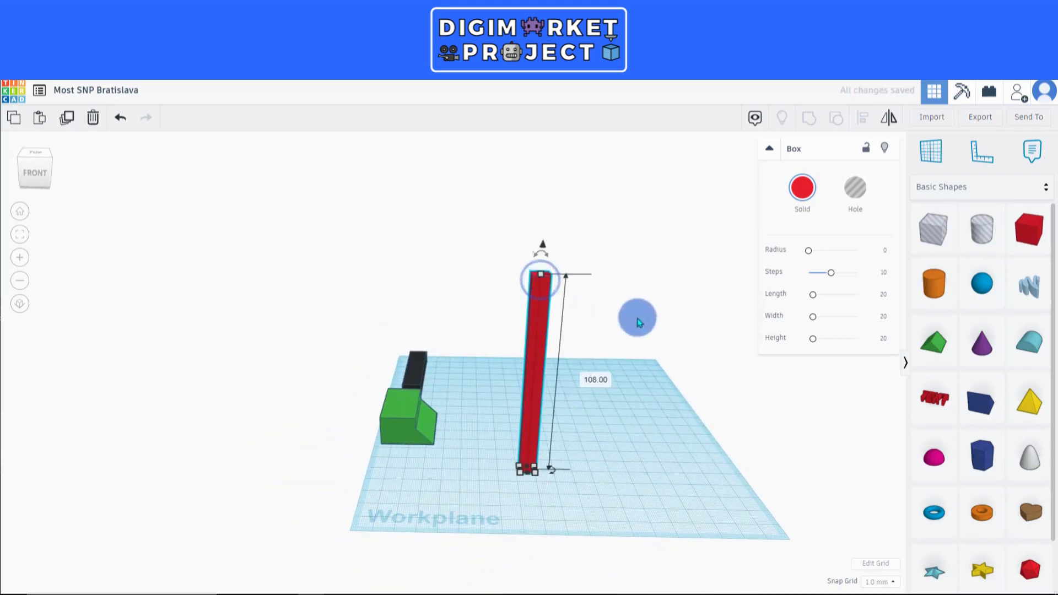
pyautogui.moveTo(658, 327); pyautogui.dragTo(640, 322, button='right')
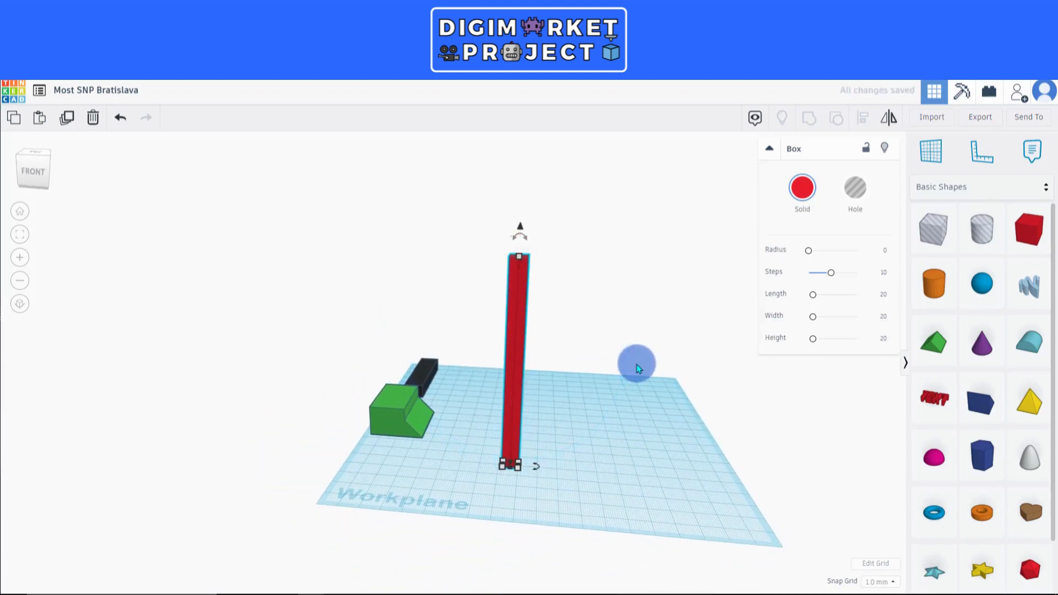
pyautogui.moveTo(636, 365); pyautogui.dragTo(350, 297, button='right')
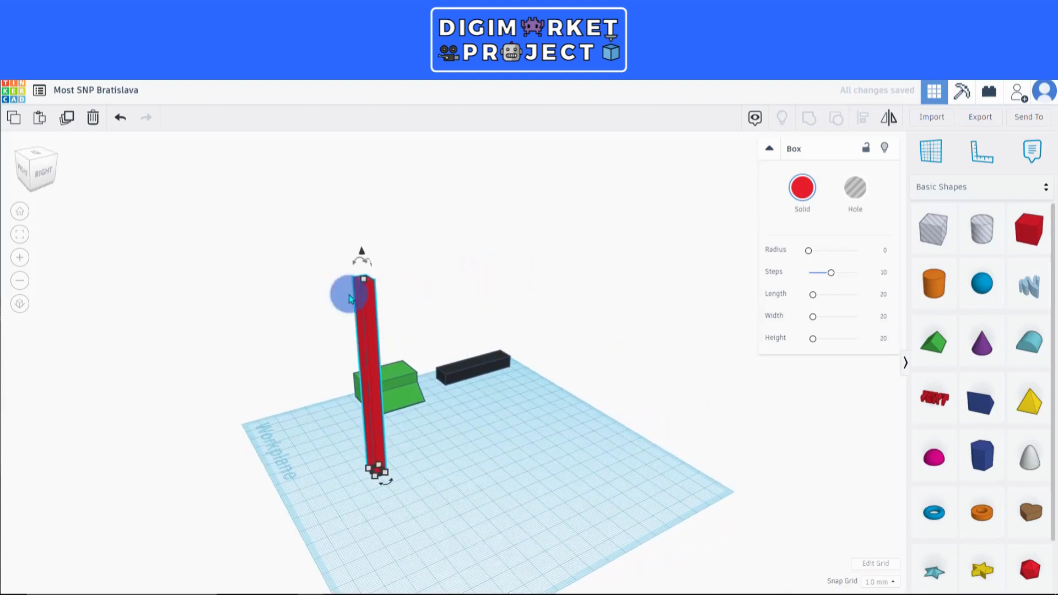
# - Rotate the red column about two axes so that it leans backward and sideways
pyautogui.click(66, 118)
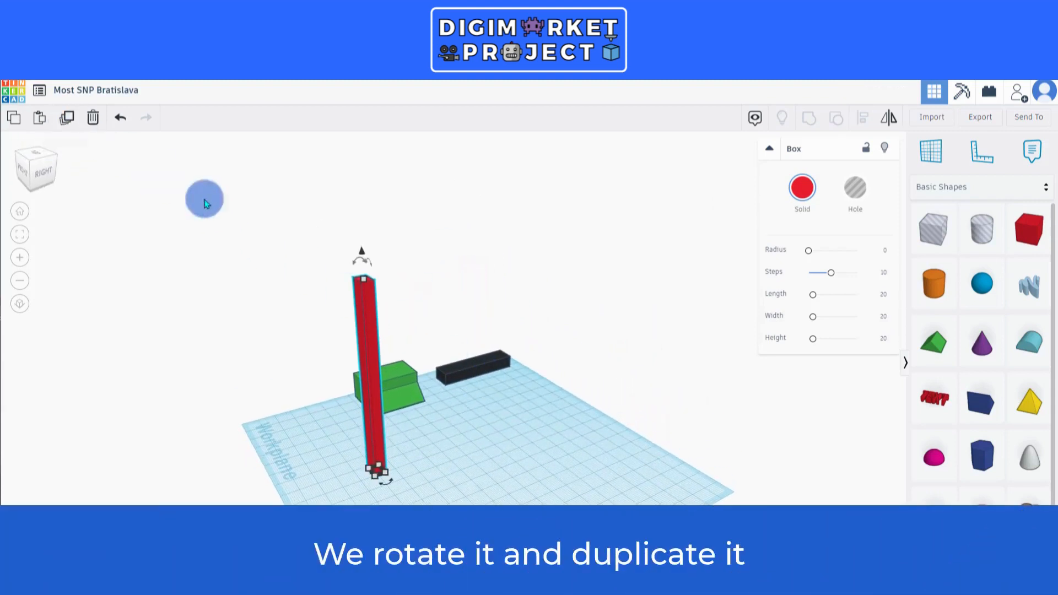
pyautogui.moveTo(659, 411); pyautogui.dragTo(497, 265, button='right')
pyautogui.moveTo(497, 265); pyautogui.dragTo(472, 249)
pyautogui.moveTo(583, 319); pyautogui.dragTo(547, 347, button='right')
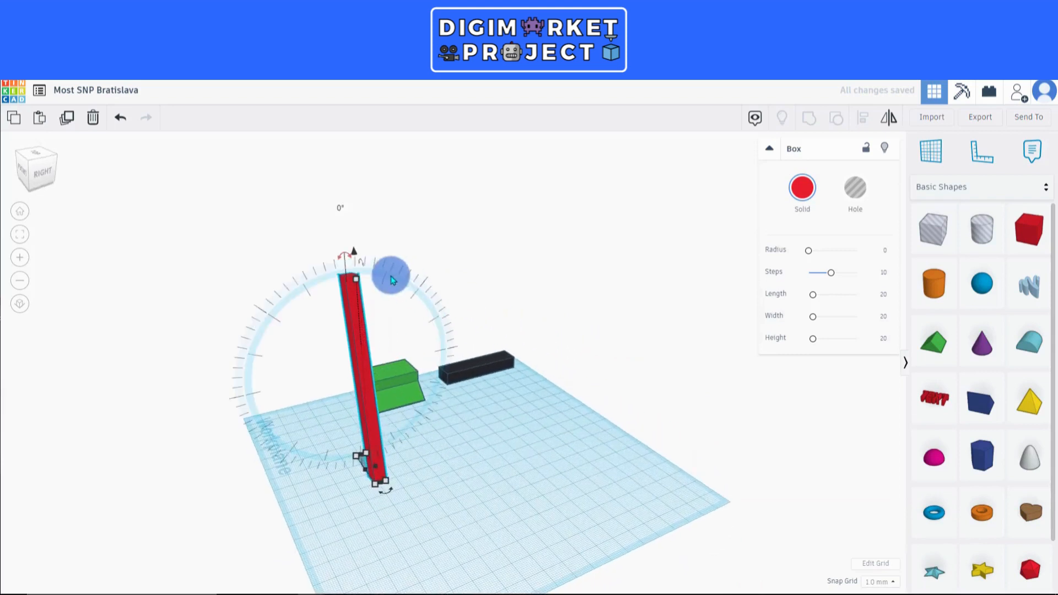
pyautogui.moveTo(340, 256); pyautogui.dragTo(365, 235)
pyautogui.moveTo(402, 300); pyautogui.dragTo(405, 477, button='right')
# - Duplicate the tilted red column and shift the copy sideways, away from the original
pyautogui.click(67, 118)
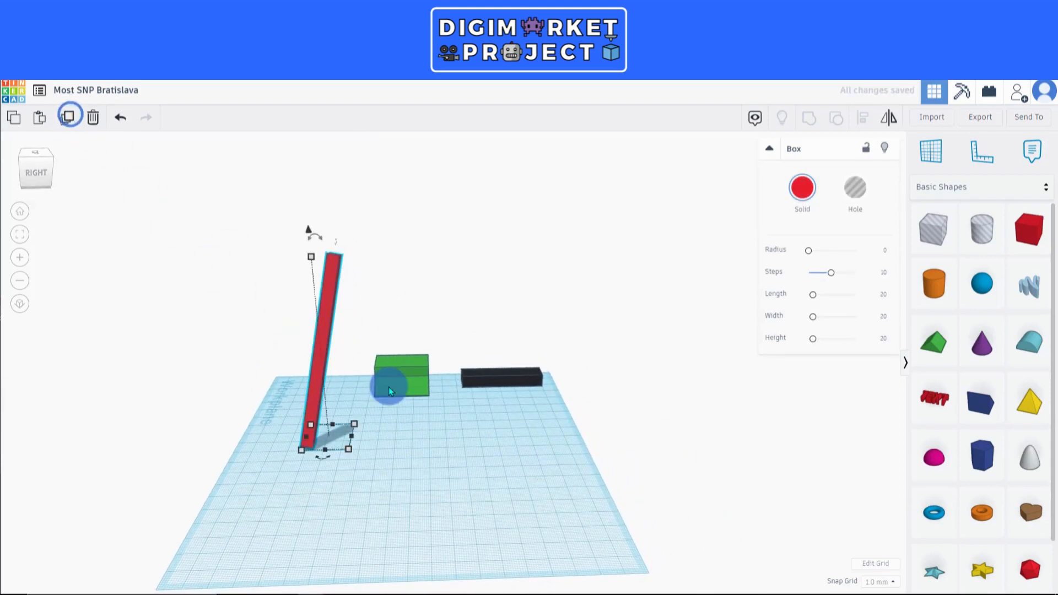
pyautogui.press('Right')
pyautogui.press('Right')
pyautogui.press('Right')
pyautogui.press('Right')
pyautogui.press('Right')
pyautogui.press('Right')
pyautogui.press('Right')
pyautogui.press('Right')
pyautogui.press('Right')
pyautogui.press('Right')
pyautogui.press('Right')
pyautogui.press('Right')
pyautogui.press('Right')
pyautogui.press('Right')
pyautogui.press('Right')
pyautogui.press('Right')
pyautogui.press('Right')
pyautogui.press('Right')
pyautogui.press('Right')
pyautogui.press('Right')
pyautogui.press('Right')
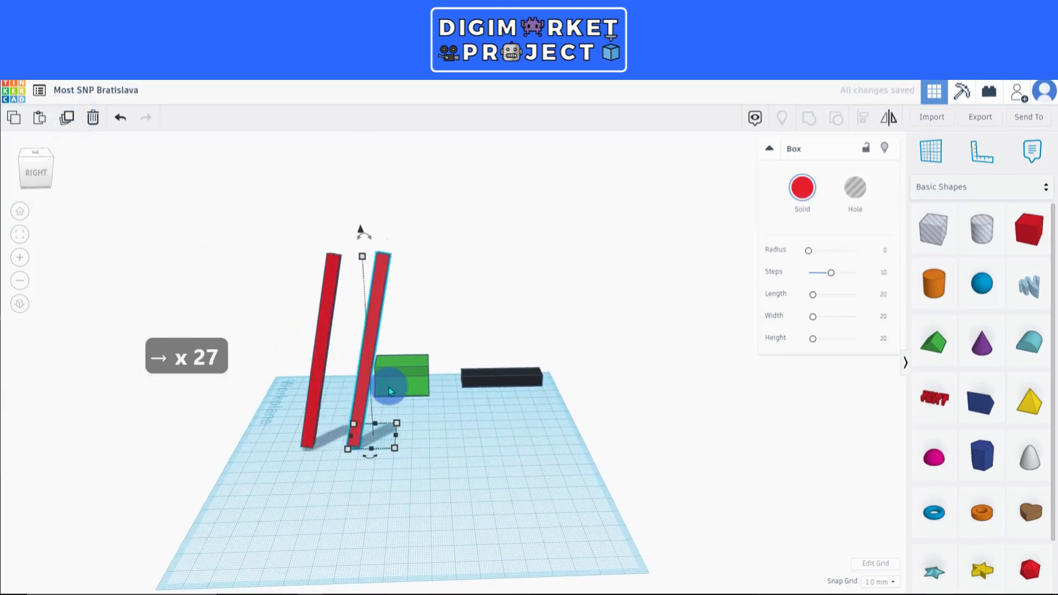
# - Mirror the copied column so both columns lean toward each other, and move it farther from the first one
pyautogui.click(888, 117)
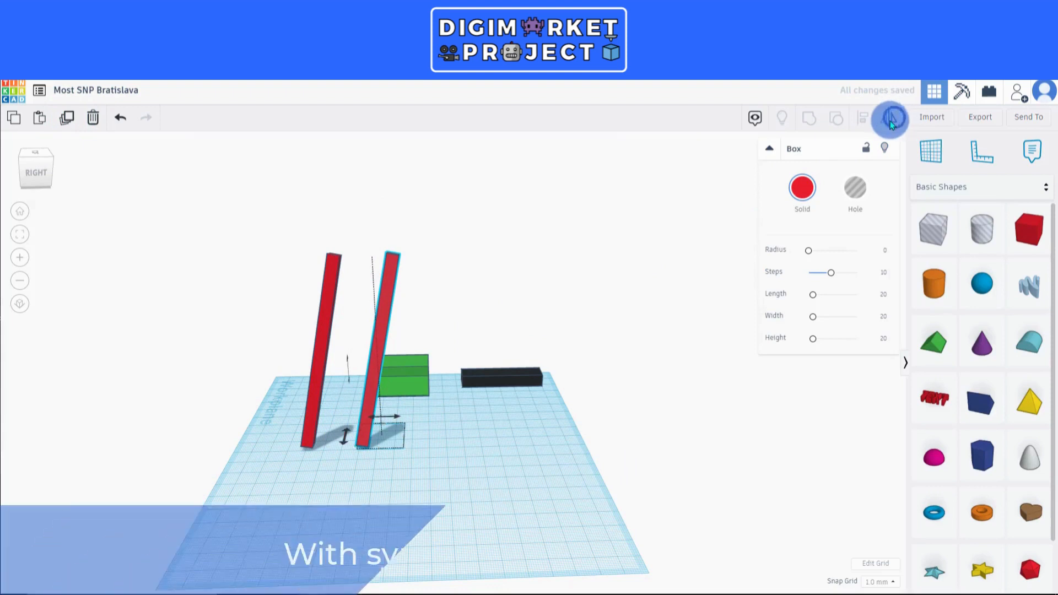
pyautogui.click(395, 416)
pyautogui.moveTo(362, 455); pyautogui.dragTo(605, 480, button='right')
pyautogui.press('Right')
pyautogui.press('Right')
pyautogui.press('Right')
pyautogui.press('Right')
pyautogui.press('Right')
pyautogui.press('Right')
pyautogui.press('Right')
pyautogui.press('Right')
# - Move the black box under the two red columns and enlarge it into a base for both
pyautogui.moveTo(481, 484); pyautogui.dragTo(520, 215)
pyautogui.click(698, 444)
pyautogui.moveTo(416, 369); pyautogui.dragTo(525, 460)
pyautogui.moveTo(610, 489); pyautogui.dragTo(432, 477, button='right')
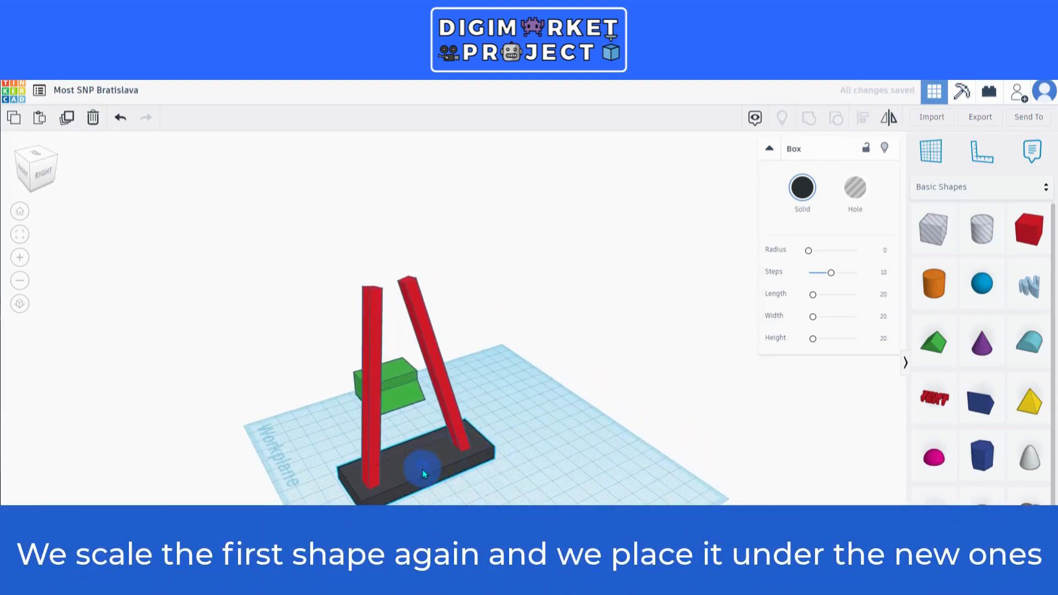
# - Group the two leaning red columns into one shape
pyautogui.click(372, 383)
pyautogui.moveTo(627, 455); pyautogui.dragTo(671, 439, button='right')
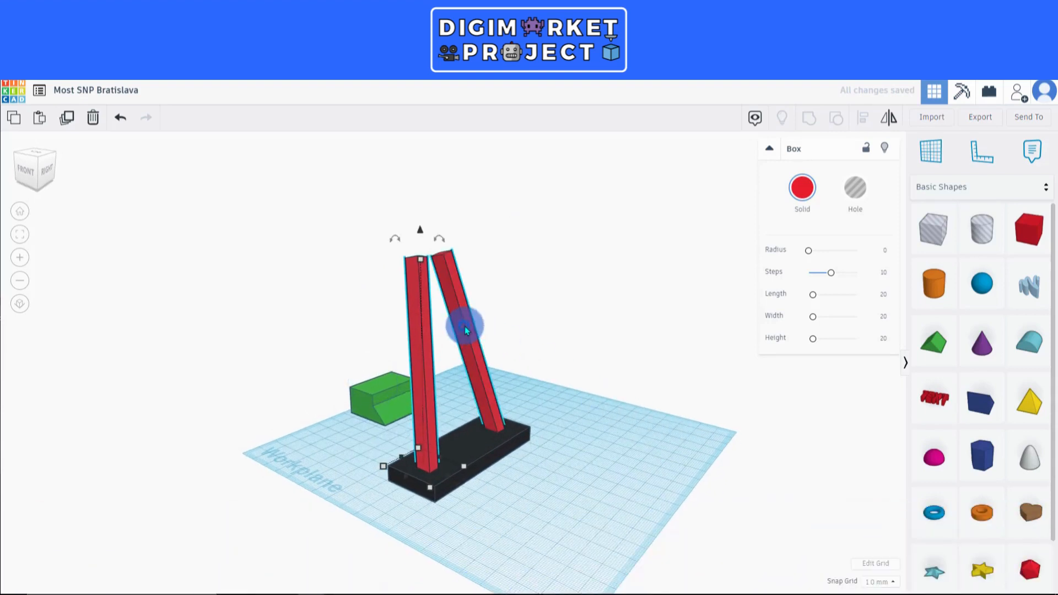
pyautogui.keyDown('shift'); pyautogui.click(464, 326); pyautogui.keyUp('shift')
pyautogui.click(809, 118)
pyautogui.moveTo(616, 373); pyautogui.dragTo(645, 452, button='right')
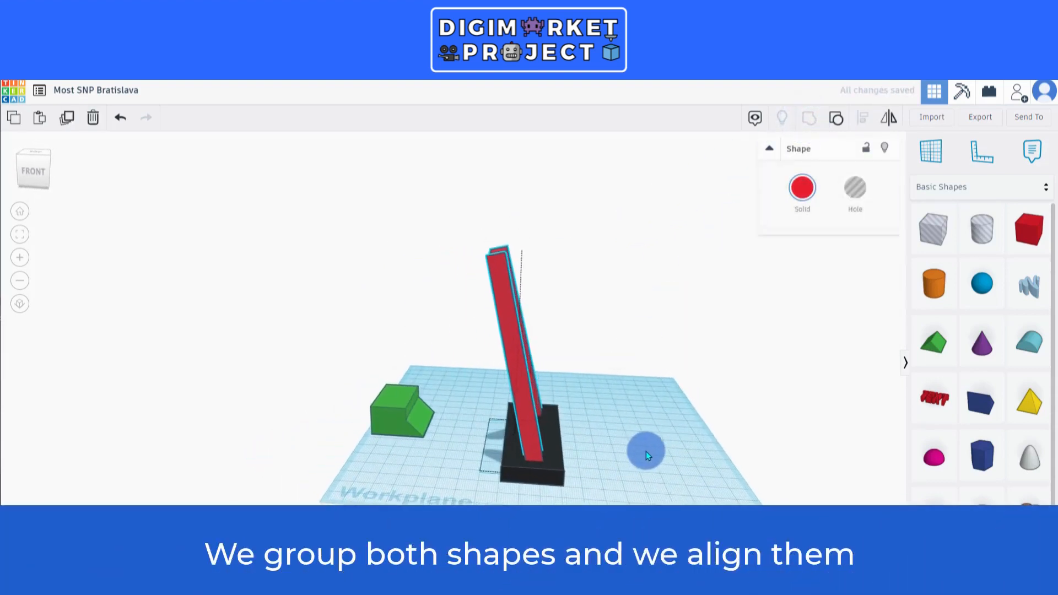
# - Center-align the red column group and the black base across the base's width, and nudge both slightly to the left
pyautogui.click(479, 408)
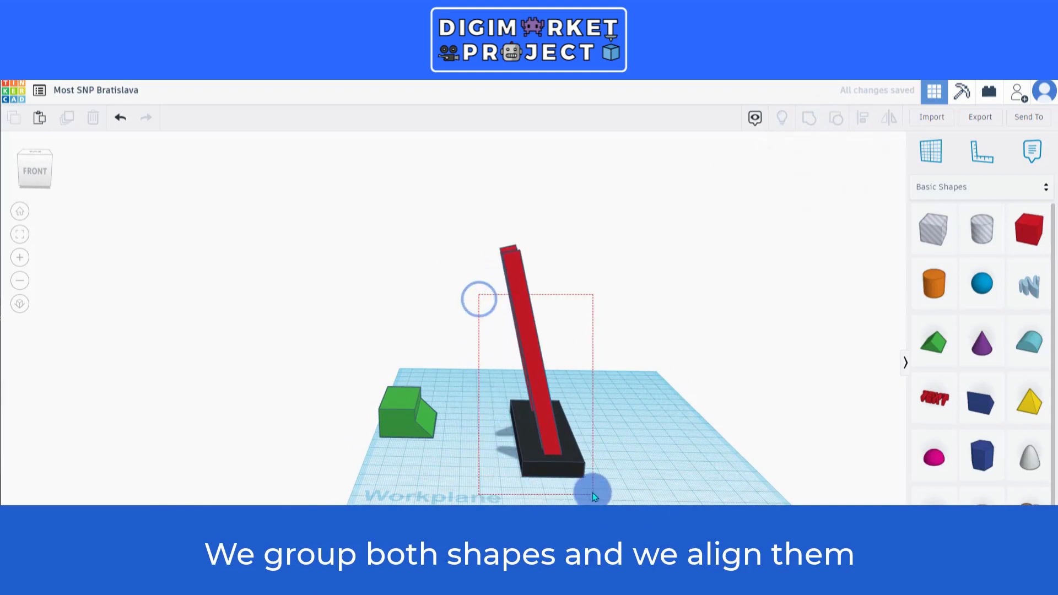
pyautogui.moveTo(593, 492); pyautogui.dragTo(594, 493)
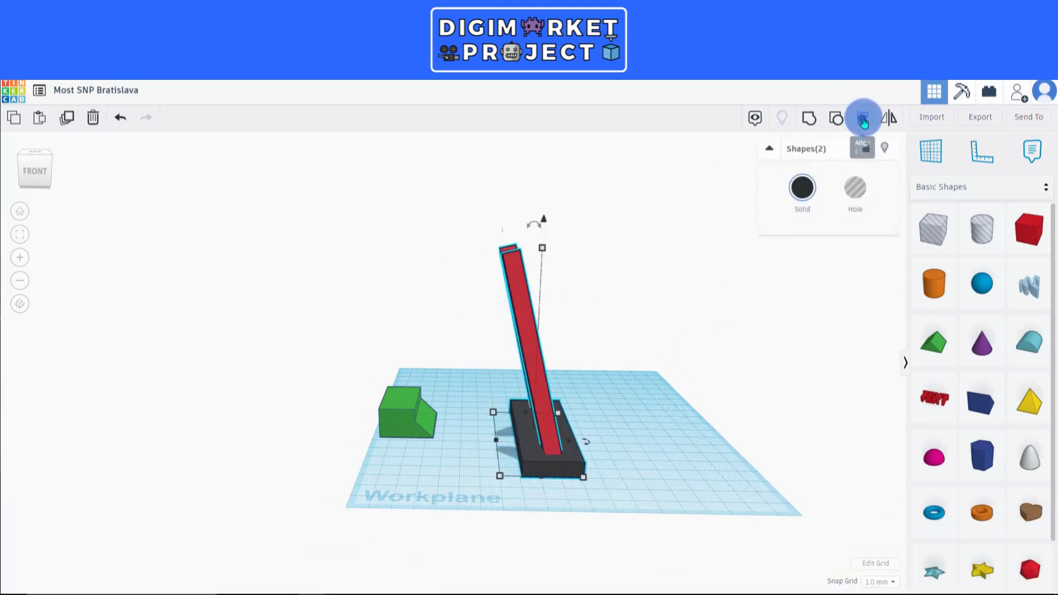
pyautogui.click(541, 487)
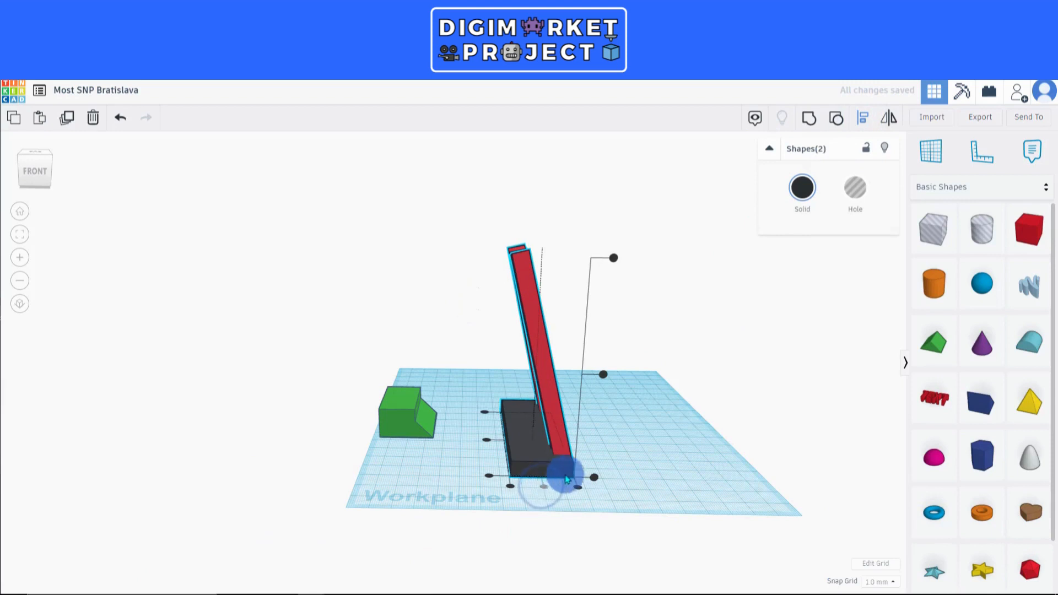
pyautogui.moveTo(627, 445); pyautogui.dragTo(673, 459, button='right')
pyautogui.press('Left')
pyautogui.press('Left')
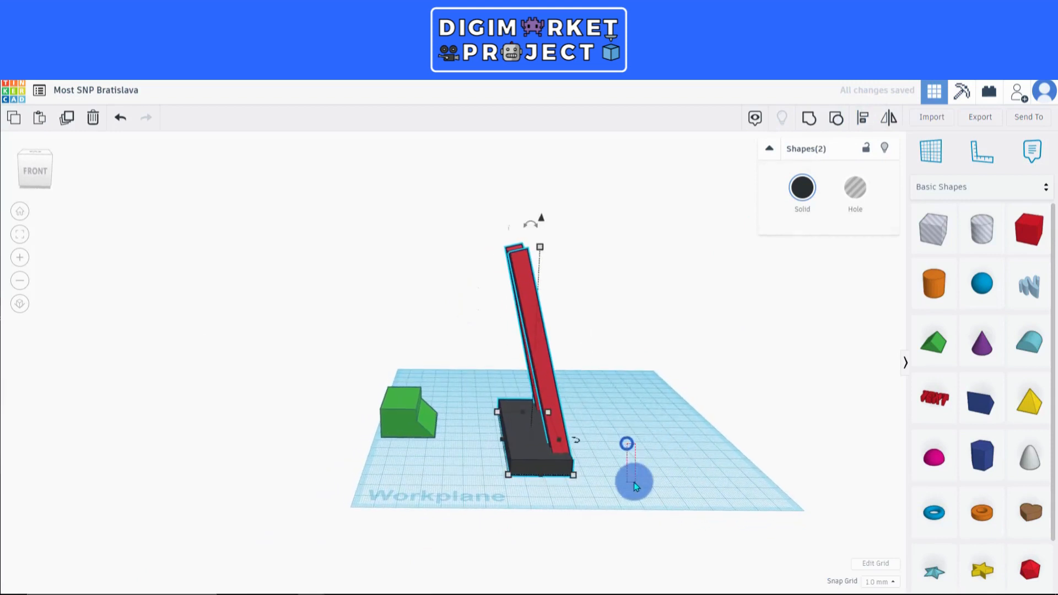
pyautogui.click(626, 444)
pyautogui.moveTo(539, 330); pyautogui.dragTo(538, 330)
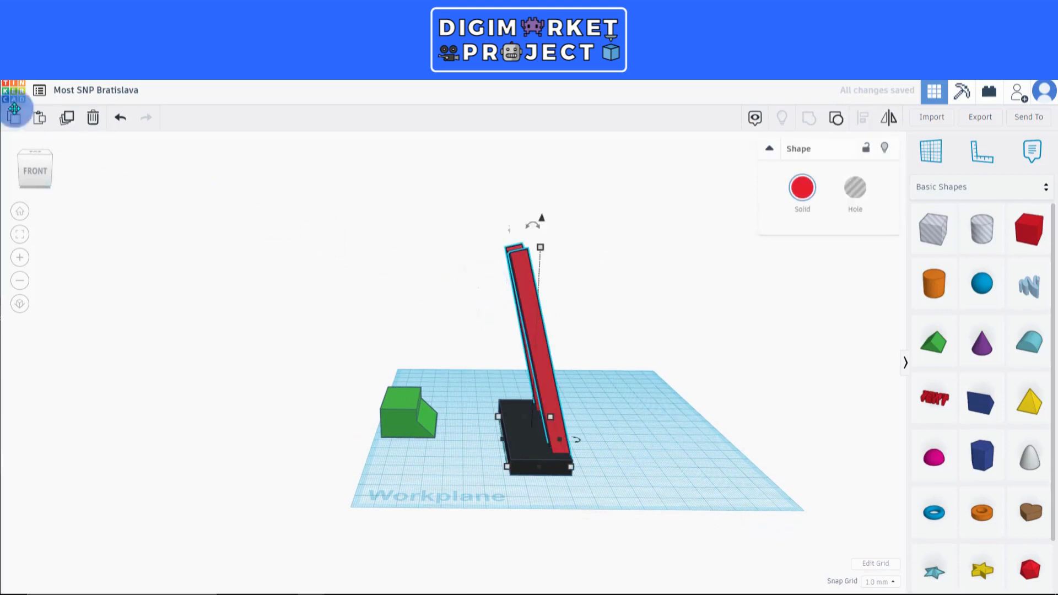
# - Add a new box to the workplane beside the black base
pyautogui.moveTo(512, 490); pyautogui.dragTo(437, 455, button='right')
pyautogui.moveTo(1028, 227); pyautogui.dragTo(559, 524)
pyautogui.moveTo(559, 523); pyautogui.dragTo(490, 523, button='right')
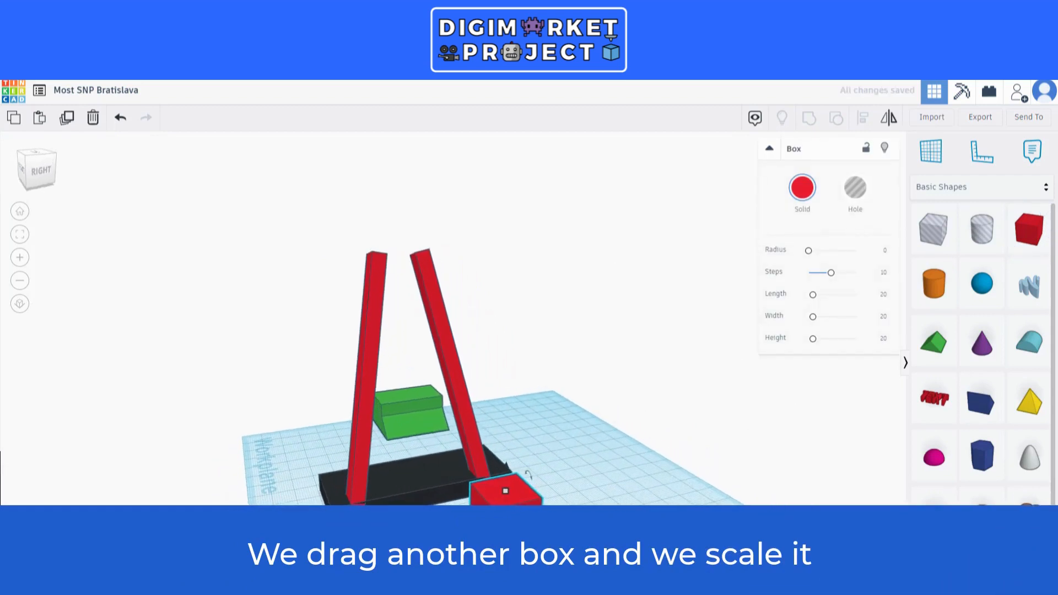
# - Recolor the group of two leaning columns white
pyautogui.click(361, 411)
pyautogui.click(453, 369)
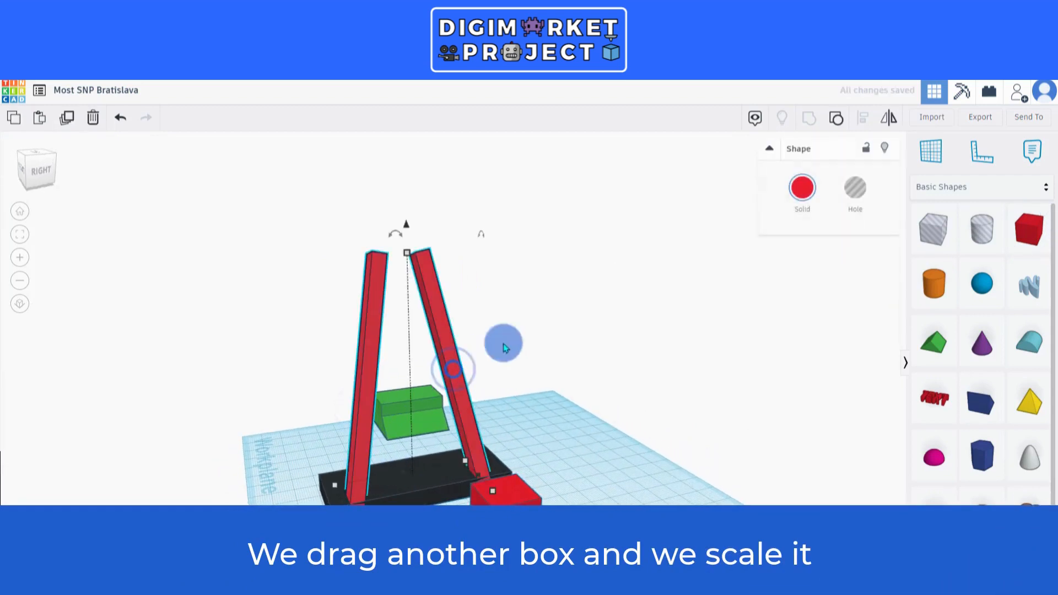
pyautogui.click(802, 187)
pyautogui.click(986, 269)
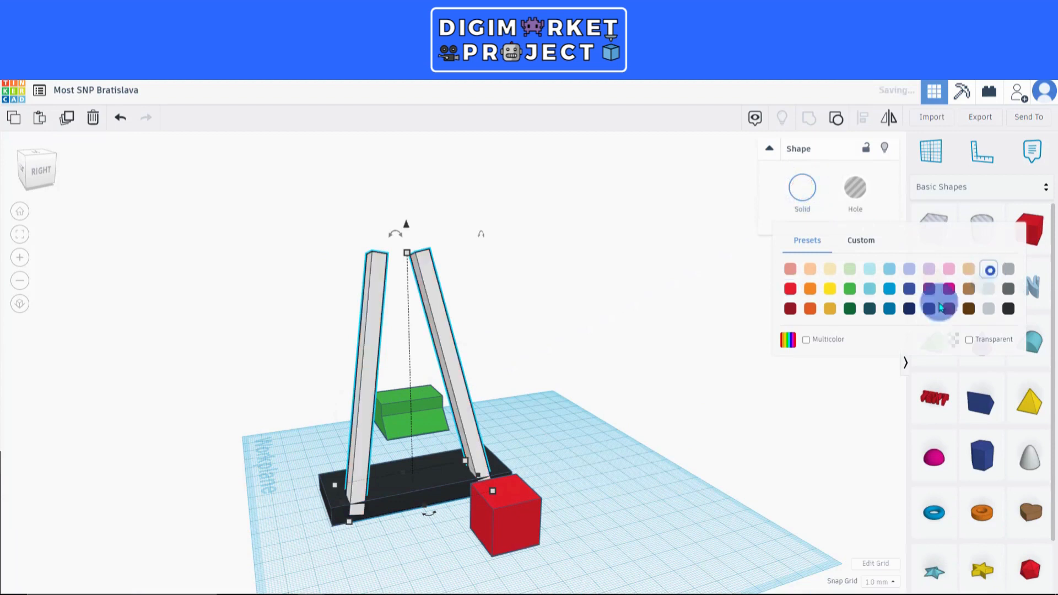
# - Flatten the new red box and raise it above the workplane to about the height of the column tops
pyautogui.click(582, 523)
pyautogui.click(516, 529)
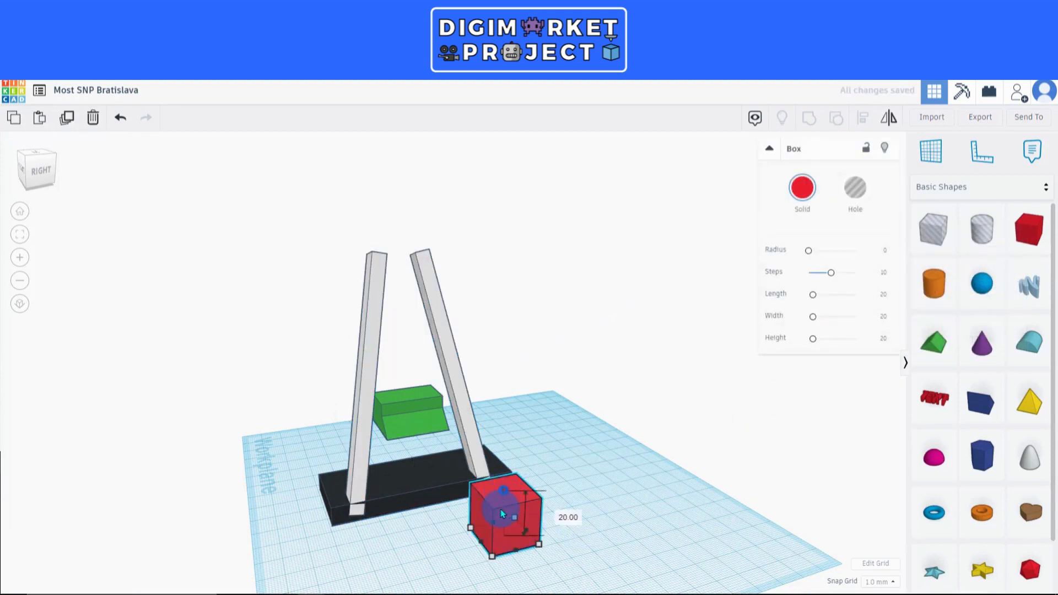
pyautogui.moveTo(502, 517); pyautogui.dragTo(520, 221)
pyautogui.moveTo(603, 412); pyautogui.dragTo(663, 347, button='right')
# - Recolor the raised box white, then place it across the tops of both columns and widen it to 24 mm
pyautogui.click(802, 187)
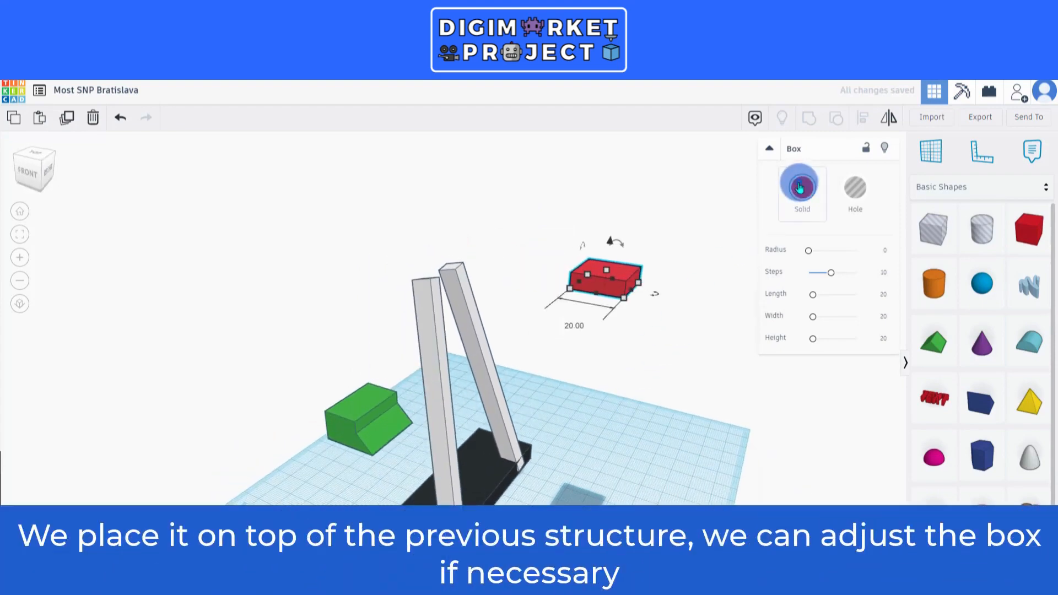
pyautogui.click(983, 273)
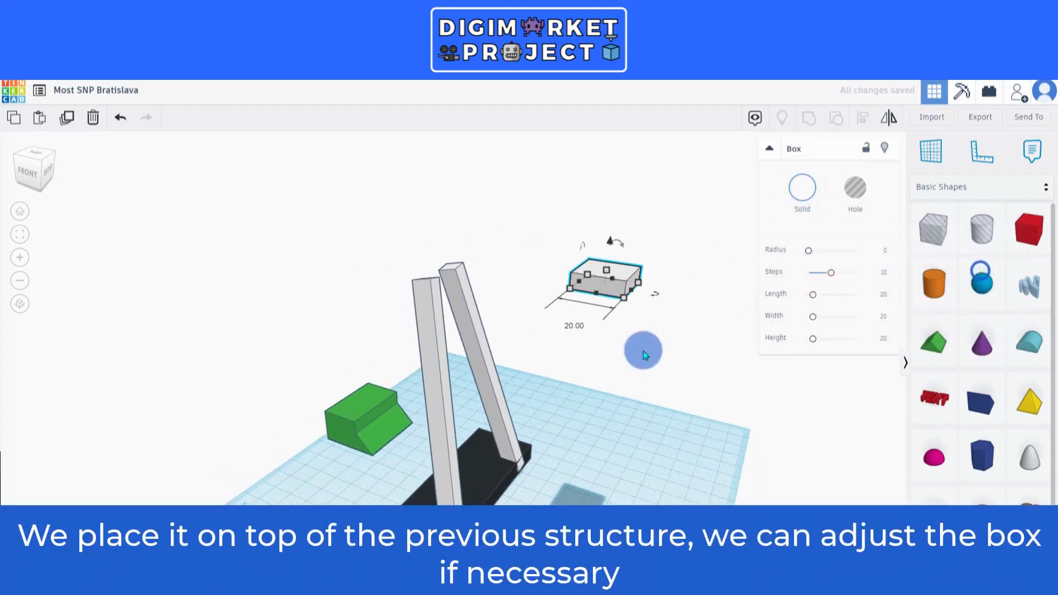
pyautogui.moveTo(642, 349)
pyautogui.mouseDown(button='right')
pyautogui.moveTo(651, 361)
pyautogui.moveTo(646, 354)
pyautogui.mouseUp(button='right')
pyautogui.click(610, 274)
pyautogui.moveTo(610, 274); pyautogui.dragTo(457, 279)
pyautogui.moveTo(457, 279); pyautogui.dragTo(361, 338, button='right')
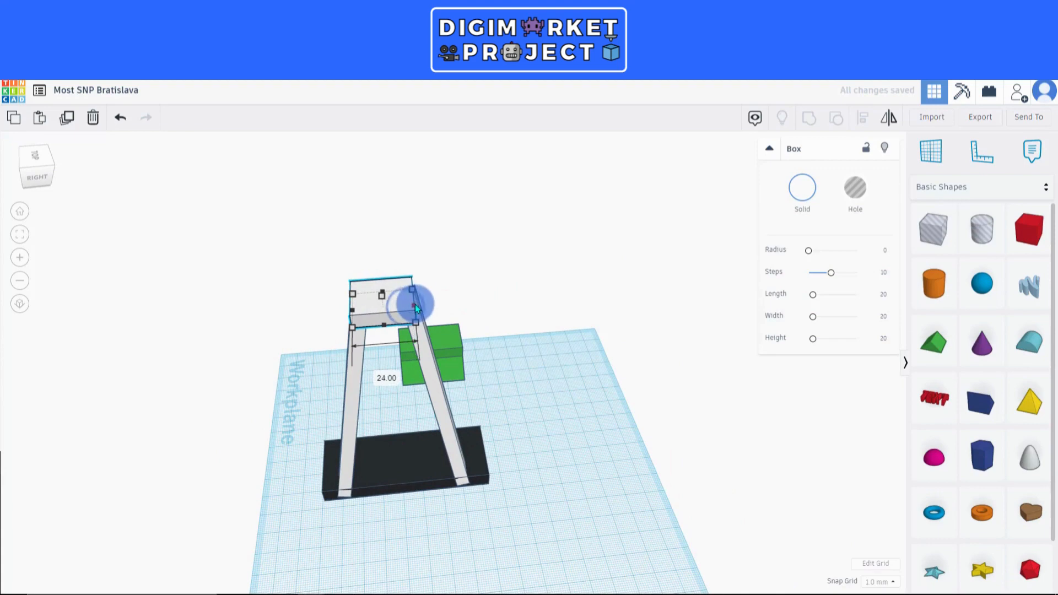
# - Group the white top box with the two leaning columns
pyautogui.moveTo(334, 392); pyautogui.dragTo(548, 389, button='right')
pyautogui.moveTo(418, 249); pyautogui.dragTo(638, 385)
pyautogui.moveTo(638, 385); pyautogui.dragTo(578, 461, button='right')
pyautogui.click(805, 117)
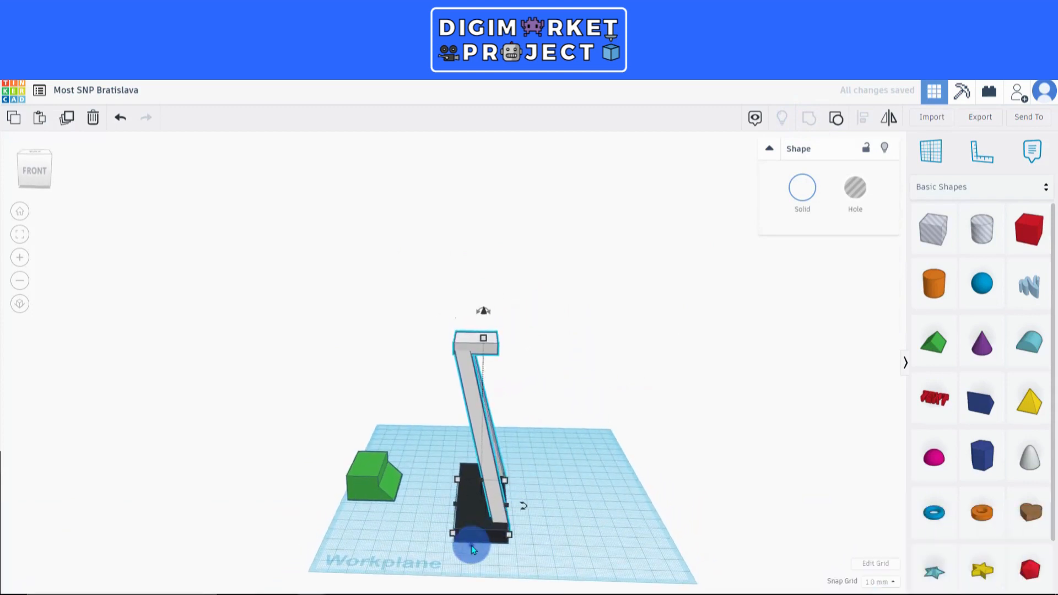
# - Center-align the white pylon with the black base and nudge the pylon to the left
pyautogui.moveTo(563, 256); pyautogui.dragTo(563, 256)
pyautogui.click(862, 117)
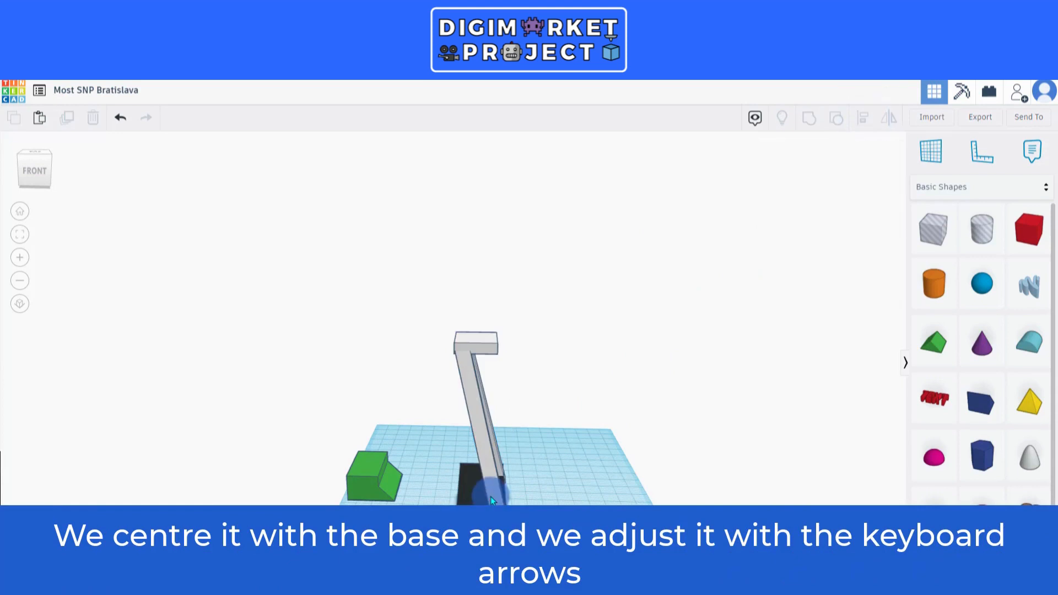
pyautogui.click(491, 496)
pyautogui.press('Left')
pyautogui.press('Left')
pyautogui.press('Left')
pyautogui.press('Left')
pyautogui.press('Left')
pyautogui.press('Left')
pyautogui.press('Left')
pyautogui.press('Left')
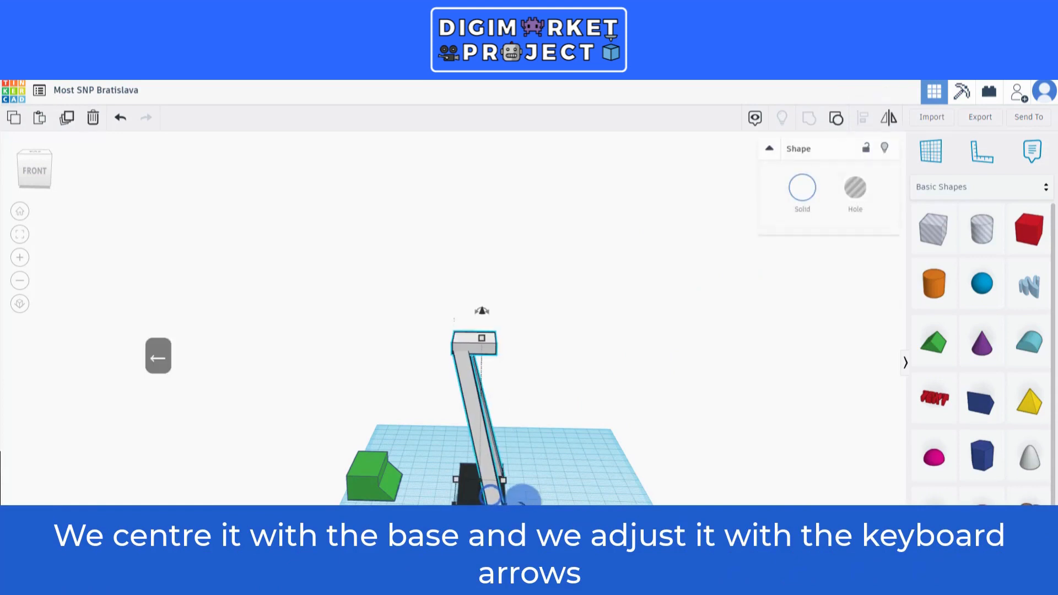
pyautogui.press('Left')
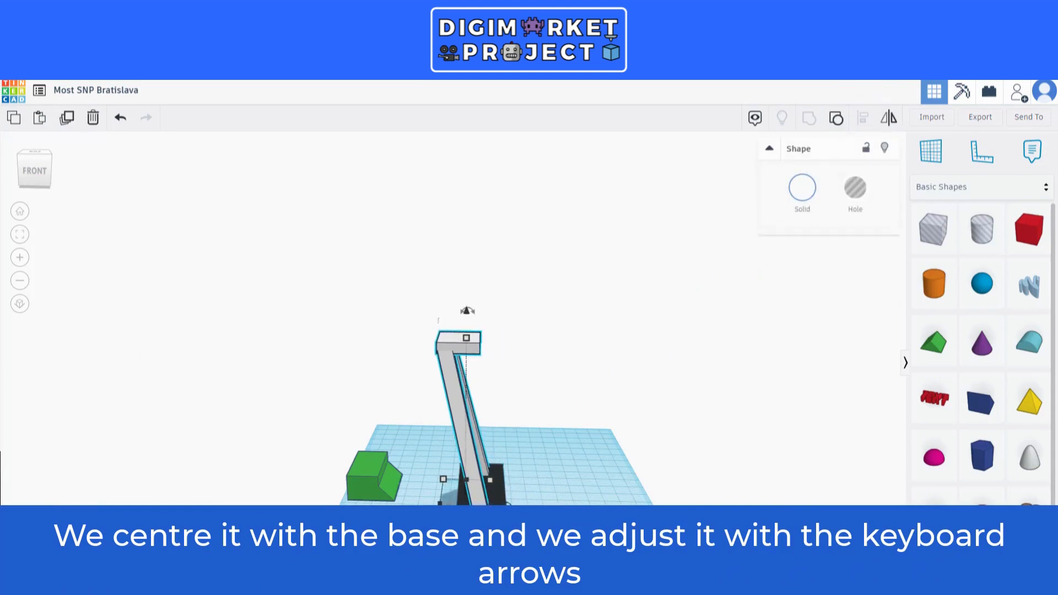
# - Move the pylon and the black base together farther away from the green abutment
pyautogui.moveTo(570, 259); pyautogui.dragTo(569, 259)
pyautogui.moveTo(462, 449); pyautogui.dragTo(488, 443)
pyautogui.click(564, 474)
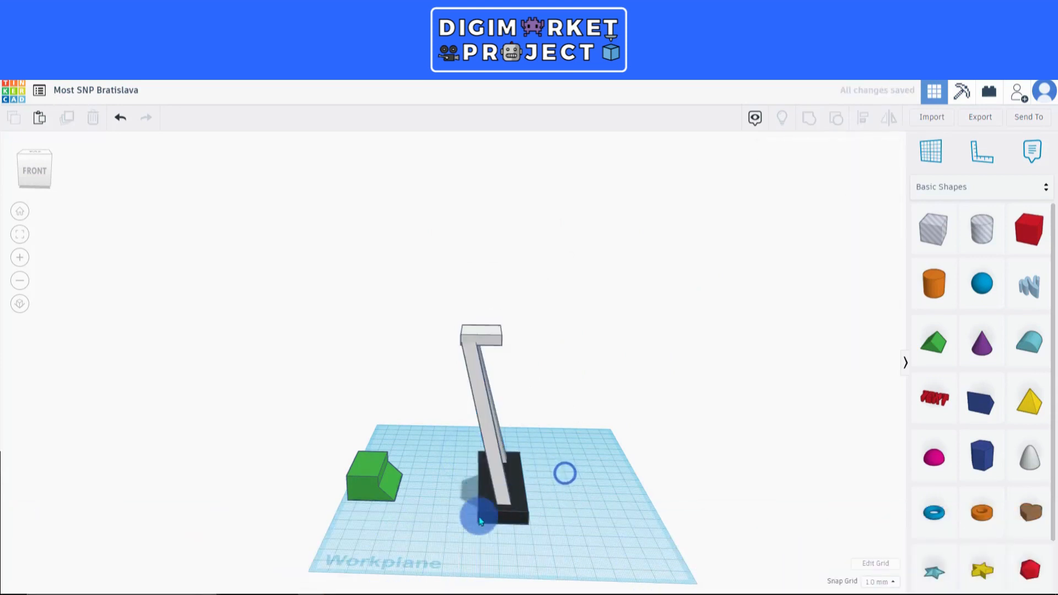
# - Group the white pylon with the black base and turn on Multicolor so each part keeps its own color
pyautogui.moveTo(478, 520); pyautogui.dragTo(543, 317)
pyautogui.click(810, 120)
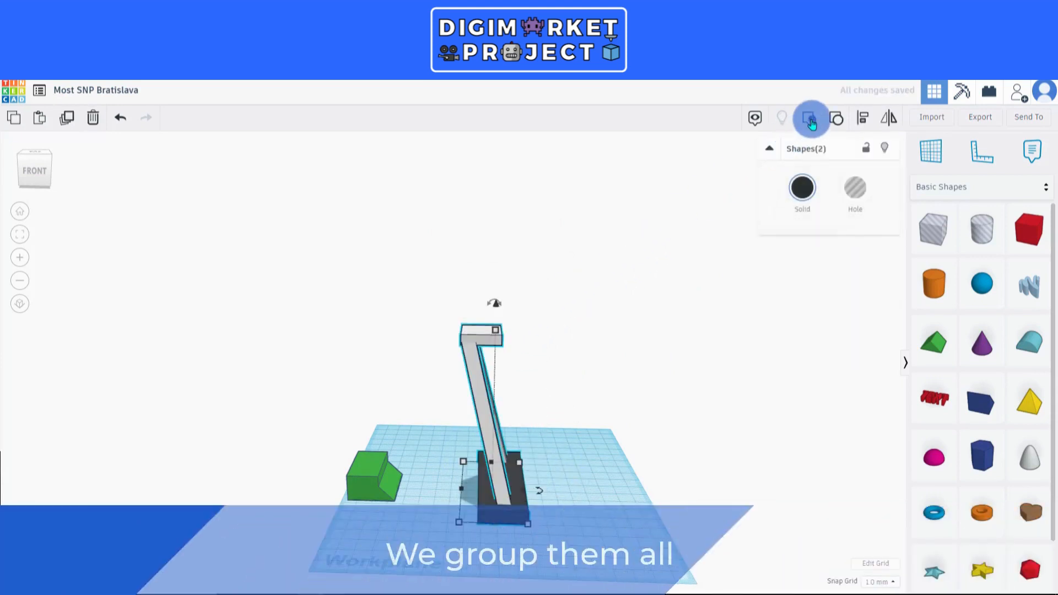
pyautogui.click(804, 185)
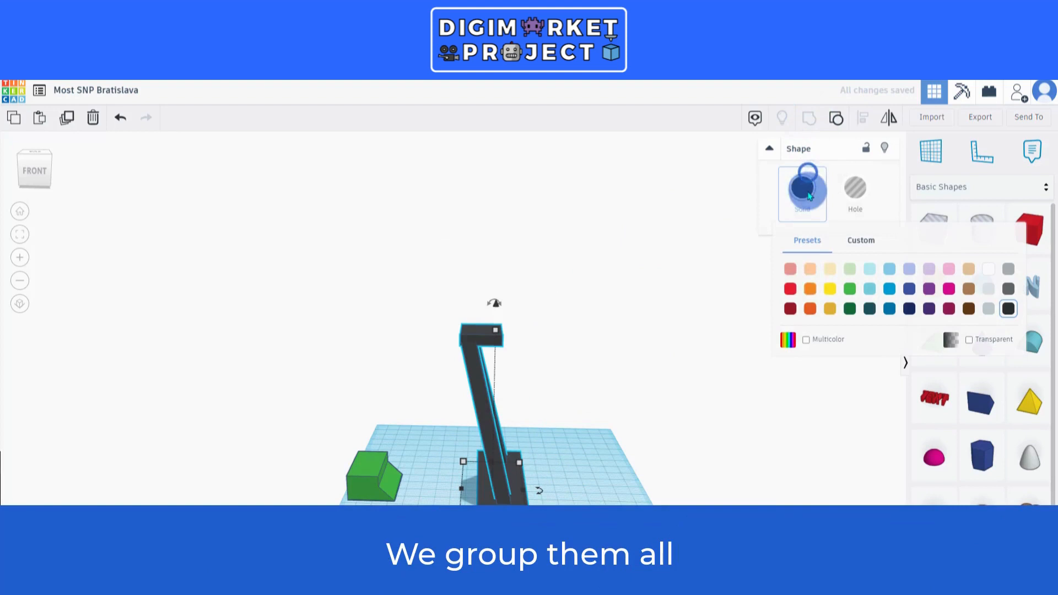
pyautogui.click(805, 340)
pyautogui.click(619, 458)
pyautogui.moveTo(600, 475); pyautogui.dragTo(623, 518, button='right')
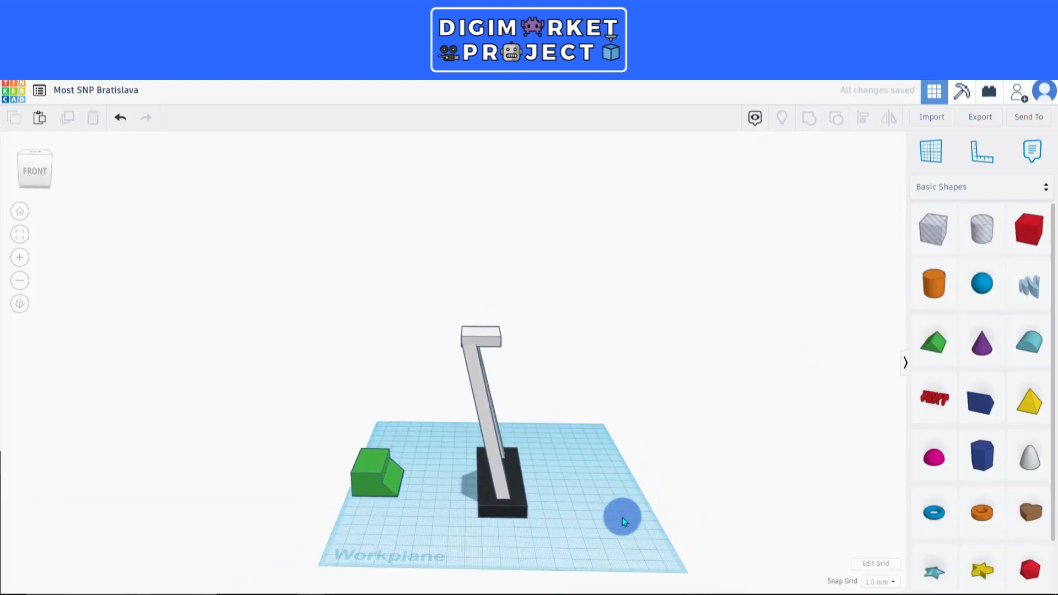
# - Add a half sphere to the workplane right of the pylon and flatten it to a height of 3 mm
pyautogui.click(526, 460)
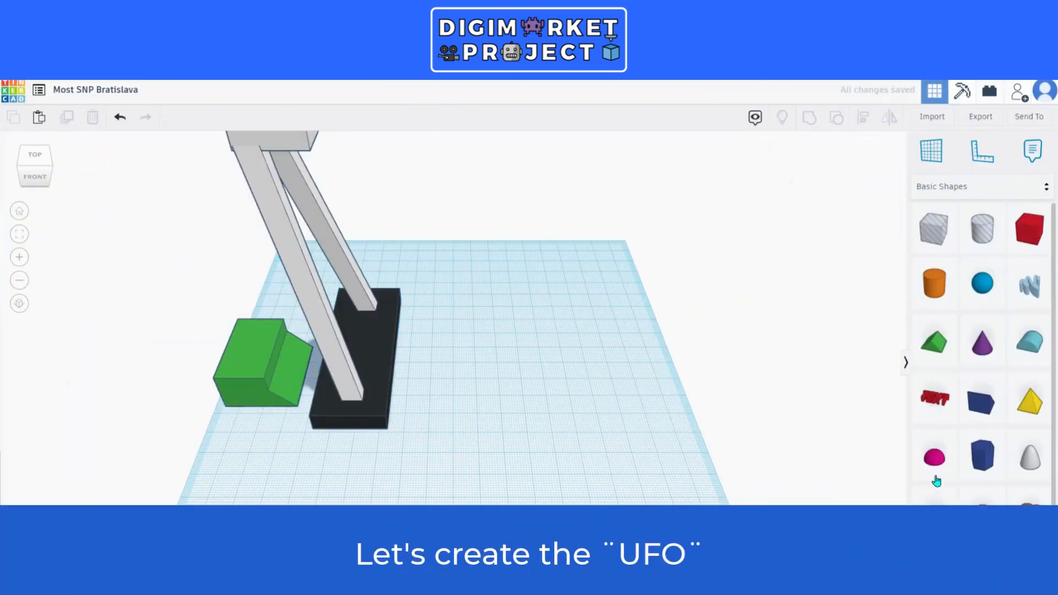
pyautogui.click(522, 365)
pyautogui.moveTo(547, 403); pyautogui.dragTo(565, 345, button='right')
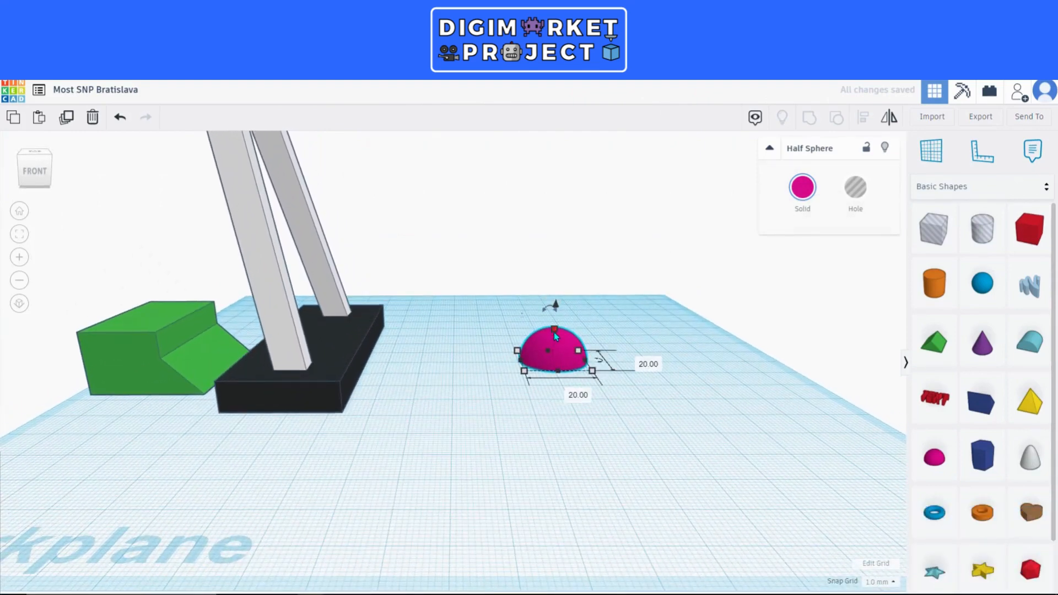
pyautogui.moveTo(555, 334); pyautogui.dragTo(563, 355)
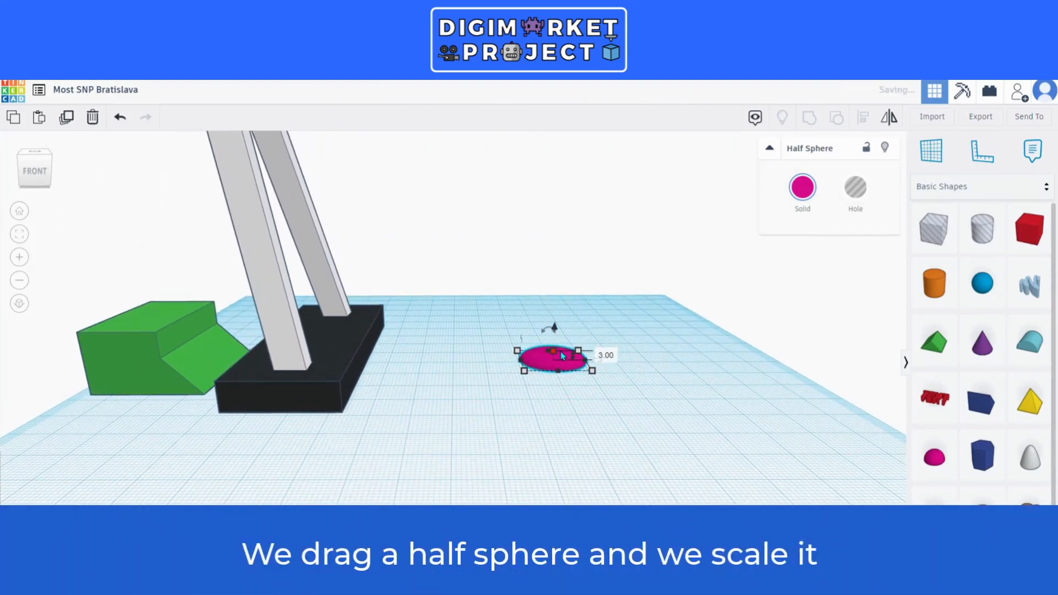
# - Raise the flattened half sphere above the workplane
pyautogui.click(19, 234)
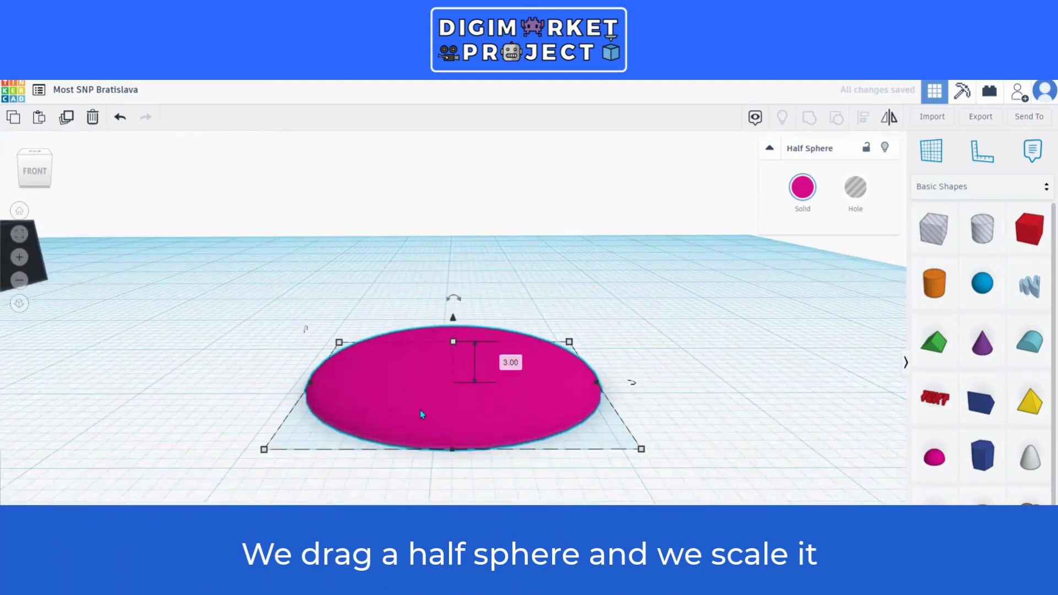
pyautogui.moveTo(430, 435); pyautogui.dragTo(461, 329, button='right')
pyautogui.moveTo(453, 316); pyautogui.dragTo(456, 165)
# - Duplicate the half sphere, then lower the copy beneath the original and rotate it upside down
pyautogui.moveTo(437, 371); pyautogui.dragTo(204, 230, button='right')
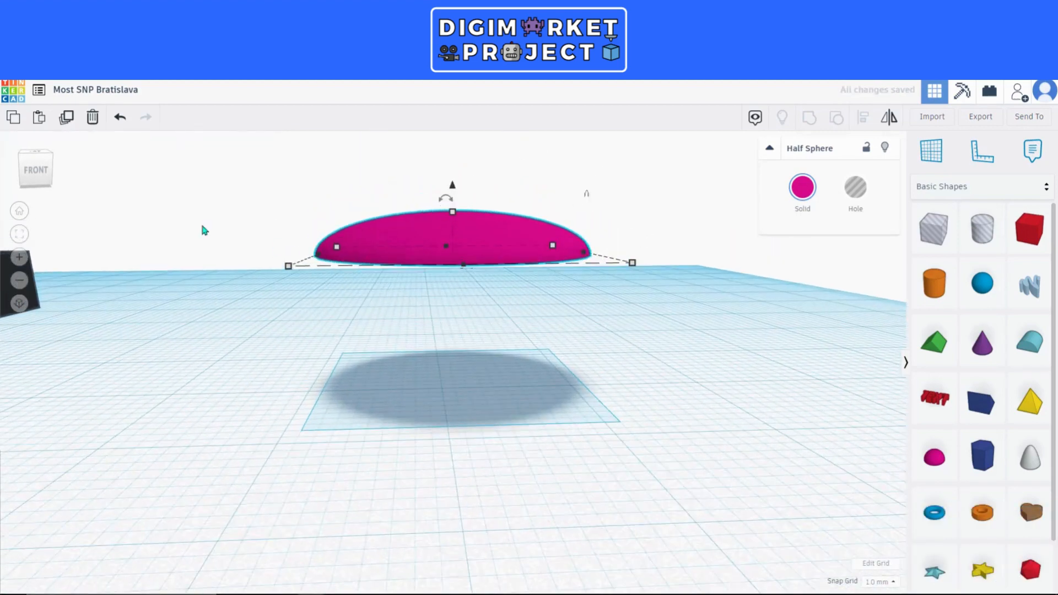
pyautogui.click(68, 117)
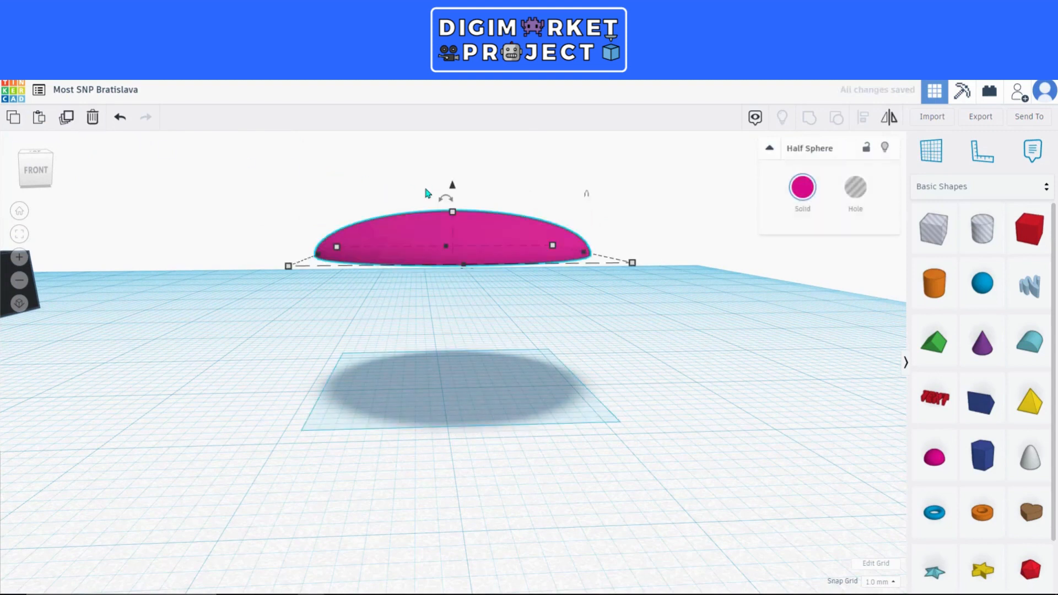
pyautogui.moveTo(454, 190); pyautogui.dragTo(455, 223)
pyautogui.moveTo(453, 259); pyautogui.dragTo(457, 388)
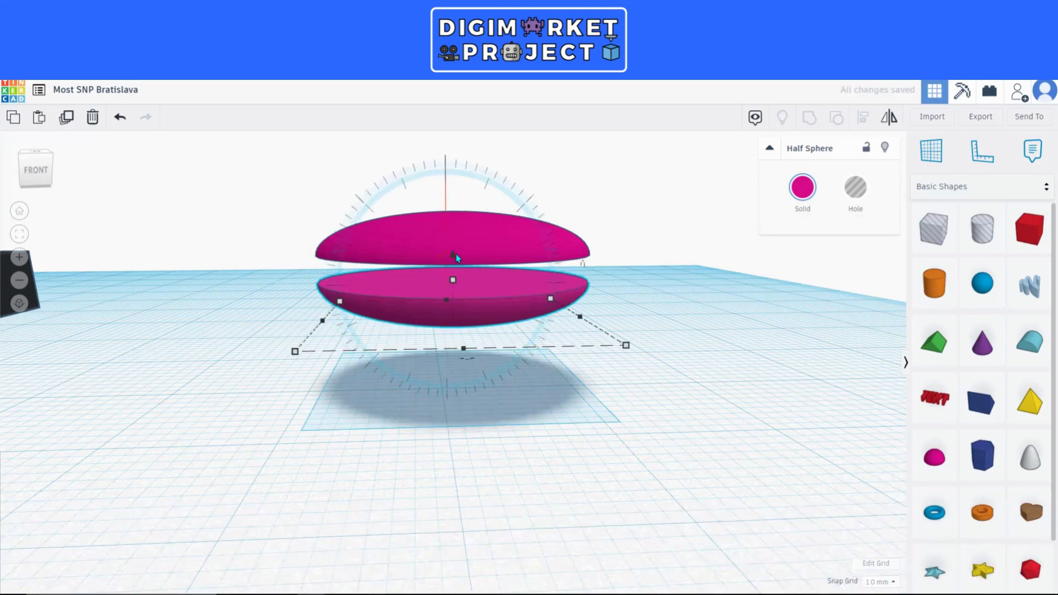
# - Add a cylinder beneath the half spheres, set its sides to 64, and flatten it into a disc
pyautogui.moveTo(579, 376); pyautogui.dragTo(585, 379, button='right')
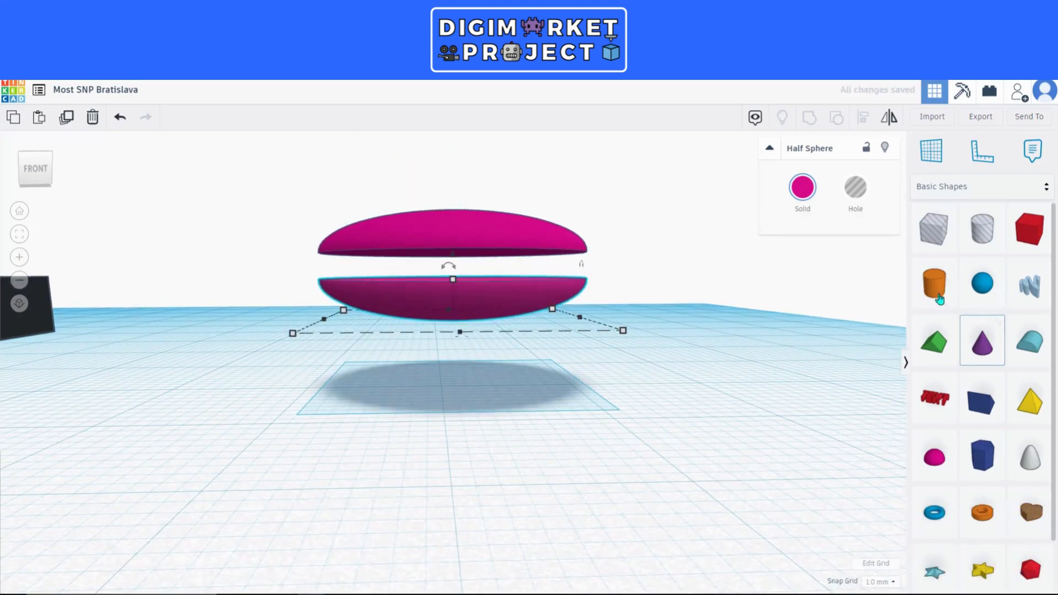
pyautogui.moveTo(939, 299); pyautogui.dragTo(472, 389)
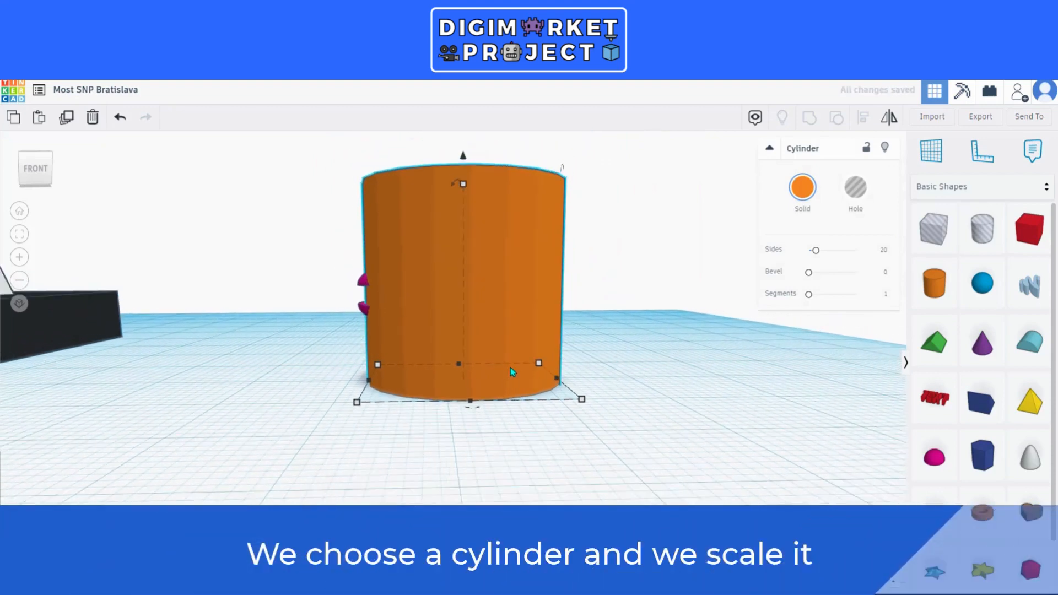
pyautogui.moveTo(510, 367); pyautogui.dragTo(821, 259, button='right')
pyautogui.moveTo(898, 265); pyautogui.dragTo(904, 264)
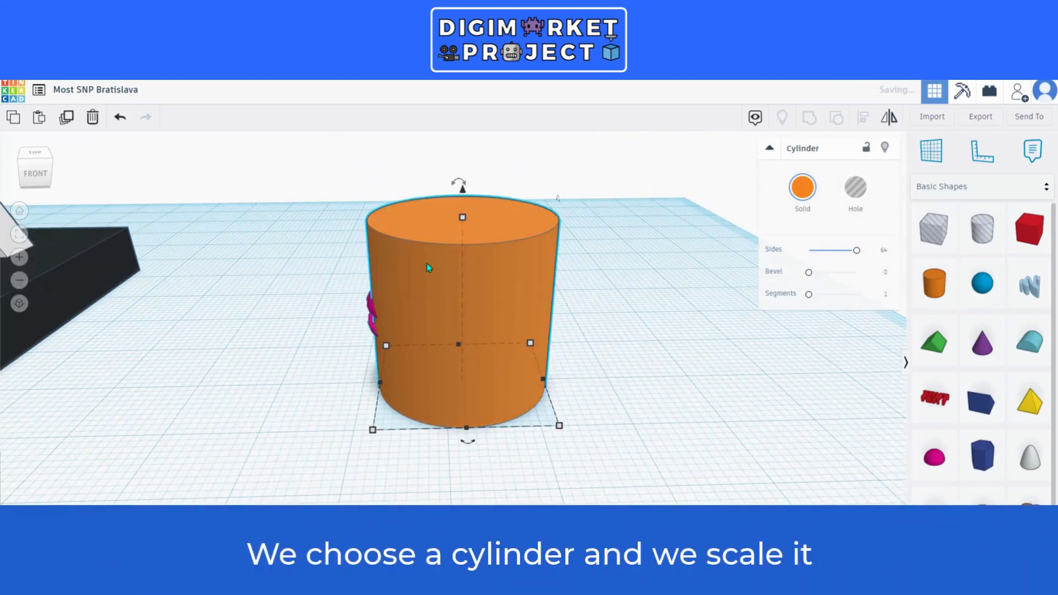
pyautogui.moveTo(465, 232); pyautogui.dragTo(462, 358)
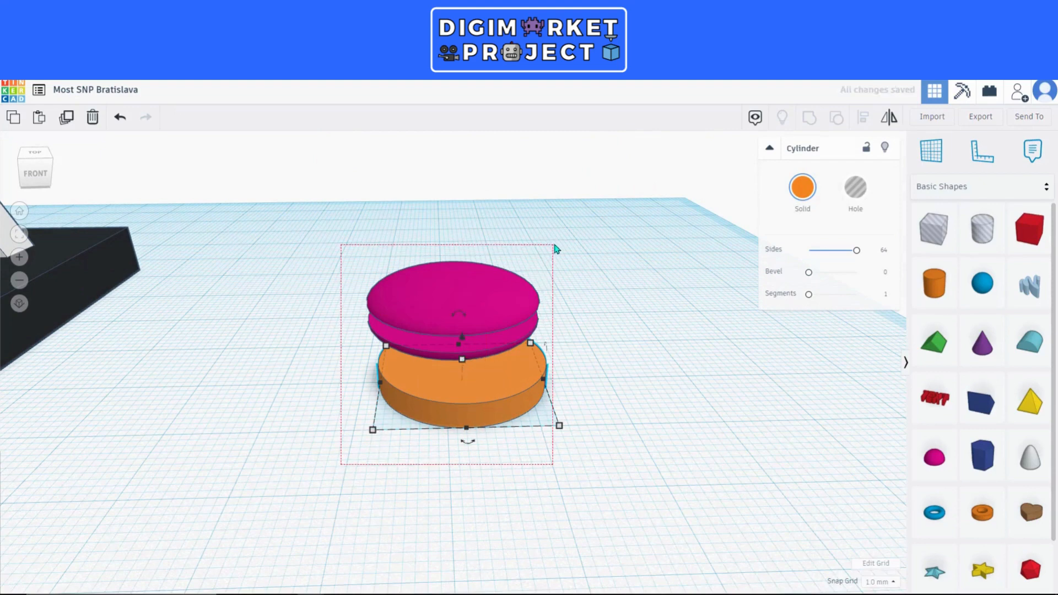
# - Center-align the two half spheres and the cylinder with each other horizontally
pyautogui.moveTo(555, 248); pyautogui.dragTo(555, 249)
pyautogui.press('l')
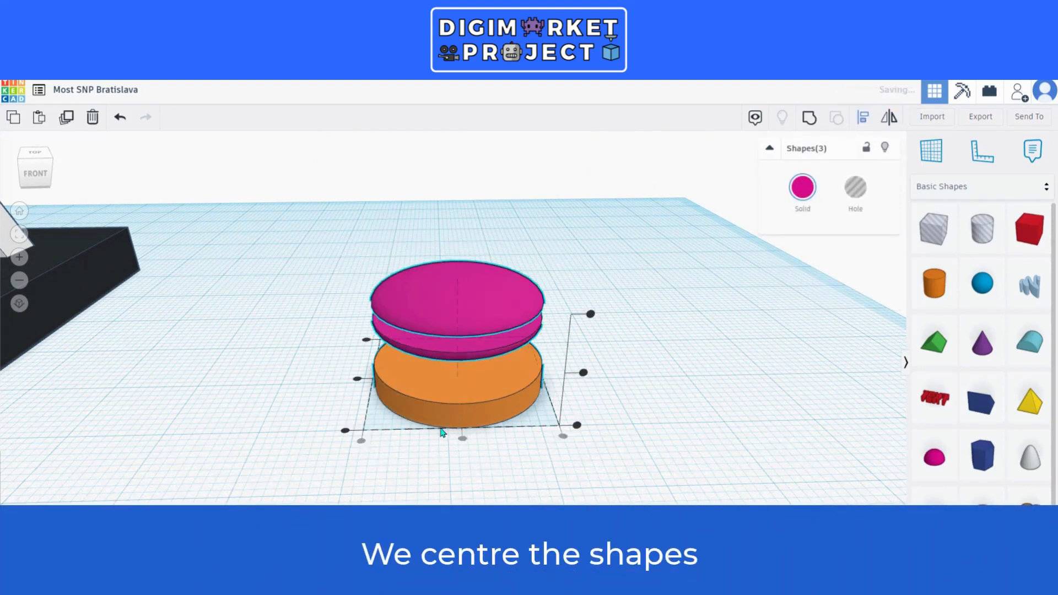
pyautogui.click(363, 377)
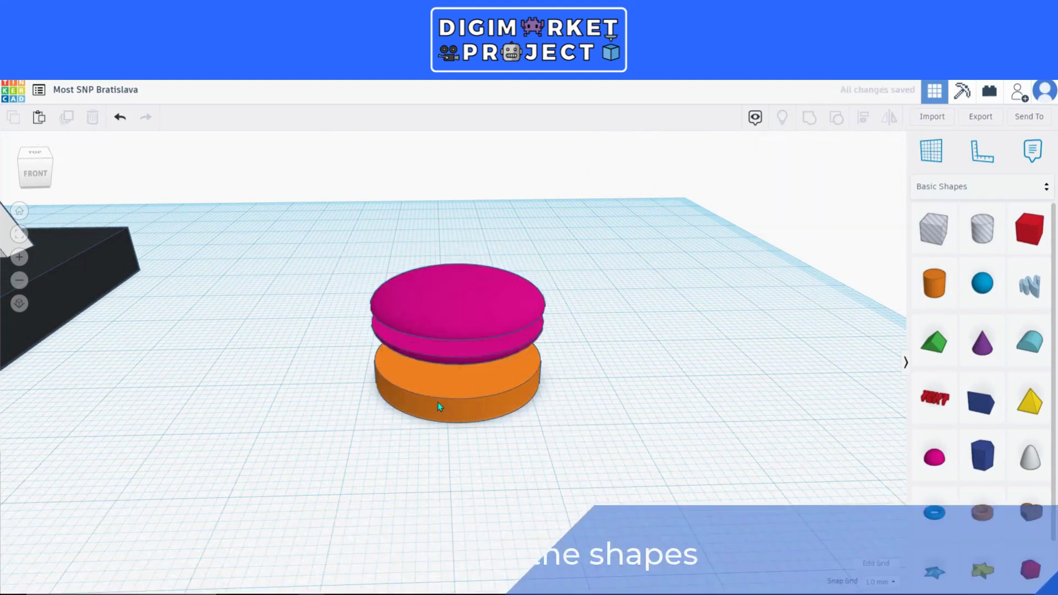
# - Narrow the orange cylinder slightly and raise it until it fills the gap between the two half spheres
pyautogui.click(475, 409)
pyautogui.moveTo(553, 421); pyautogui.dragTo(537, 413)
pyautogui.moveTo(461, 343); pyautogui.dragTo(455, 283)
pyautogui.scroll(2, 515, 378)
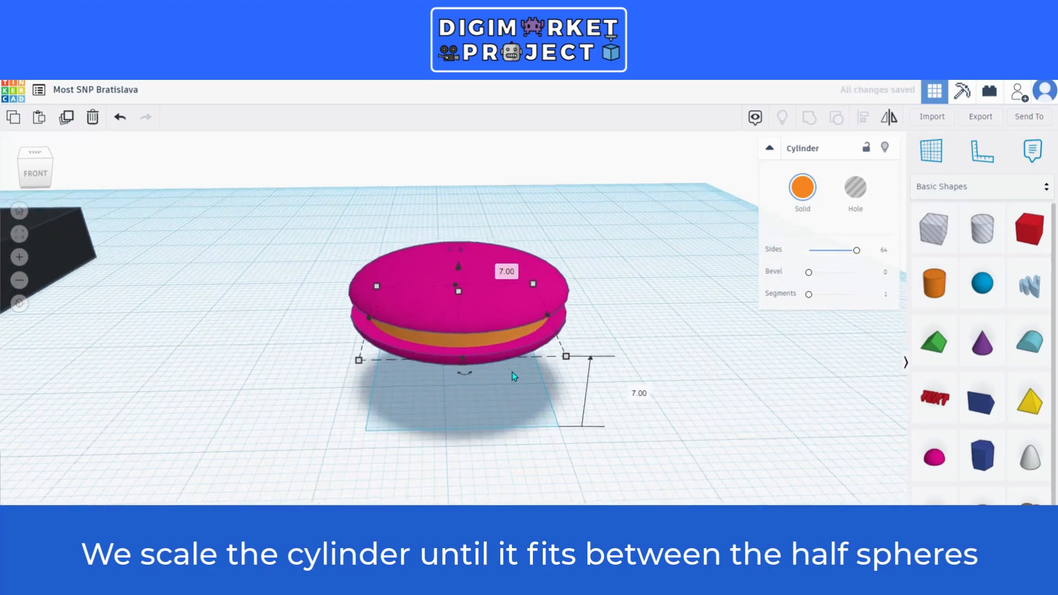
pyautogui.moveTo(514, 378); pyautogui.dragTo(512, 361, button='right')
pyautogui.moveTo(514, 378); pyautogui.dragTo(517, 405, button='middle')
pyautogui.scroll(2, 490, 373)
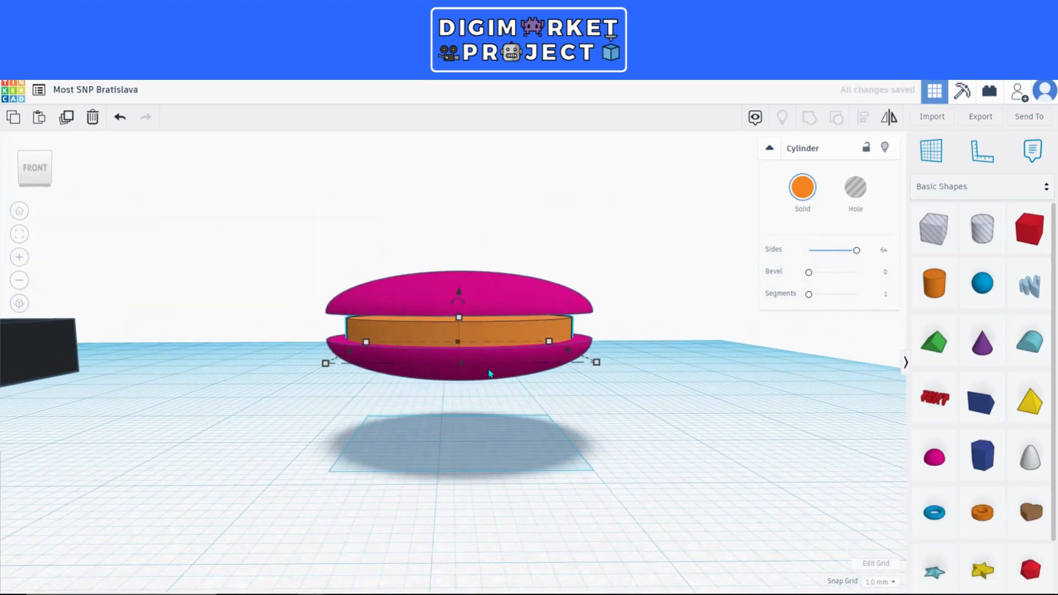
pyautogui.moveTo(461, 300); pyautogui.dragTo(458, 281)
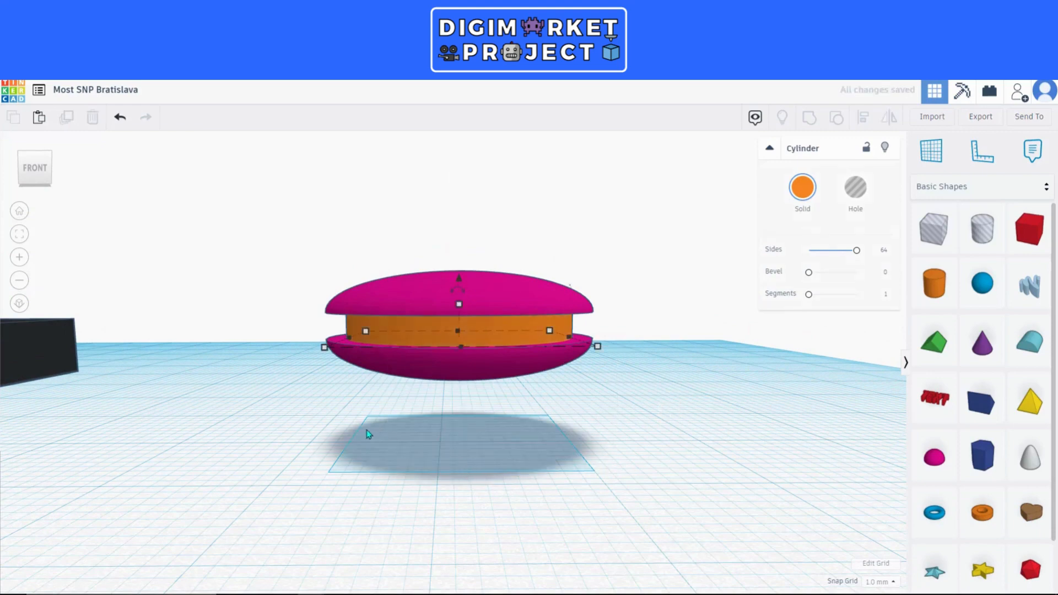
pyautogui.click(365, 432)
# - Scale the upper half sphere and the cylinder together down to a height of 3 mm
pyautogui.moveTo(366, 431); pyautogui.dragTo(444, 354, button='right')
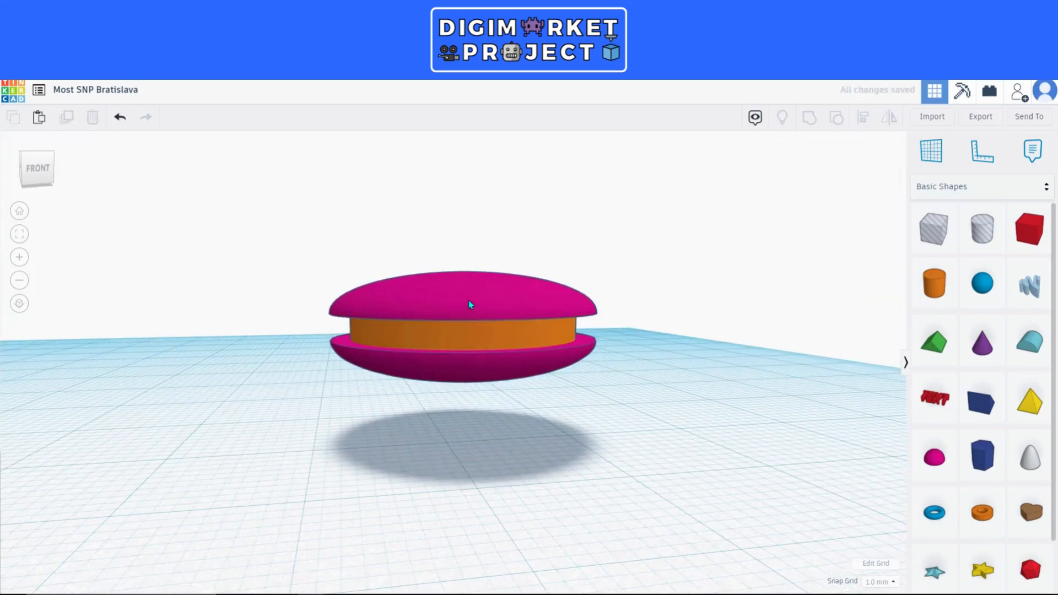
pyautogui.click(472, 305)
pyautogui.keyDown('shift'); pyautogui.click(452, 341); pyautogui.keyUp('shift')
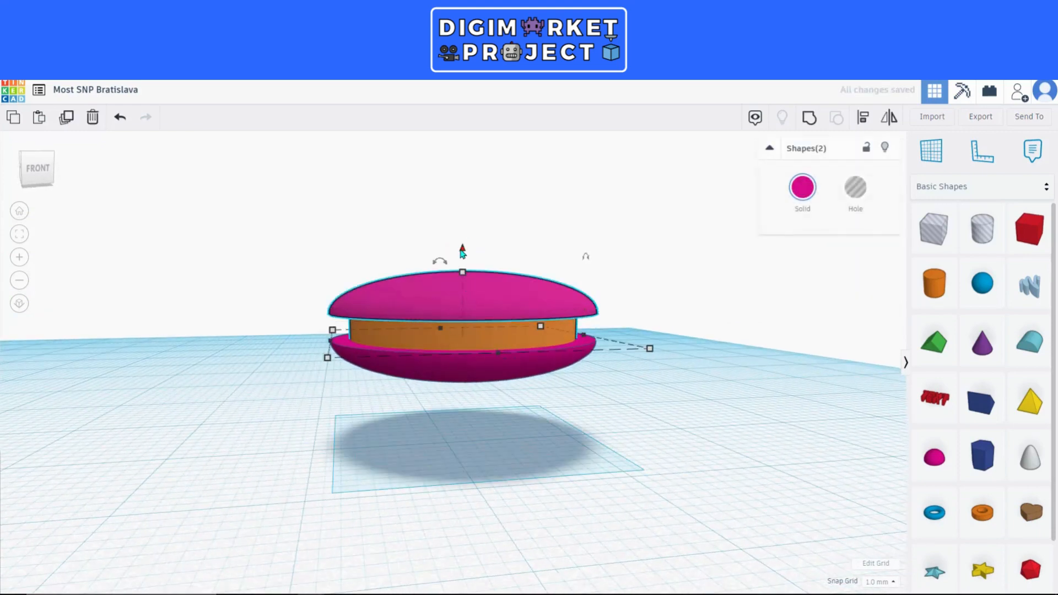
pyautogui.moveTo(461, 273); pyautogui.dragTo(462, 295)
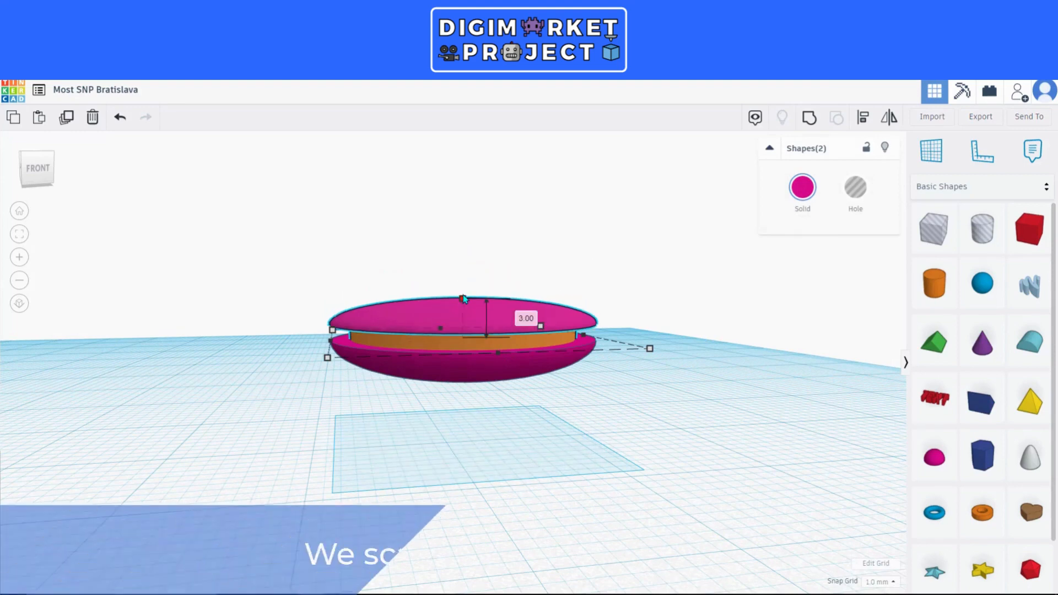
# - Scale the lower half sphere of the disc down to a height of 3 mm
pyautogui.moveTo(477, 440); pyautogui.dragTo(464, 371, button='right')
pyautogui.click(465, 371)
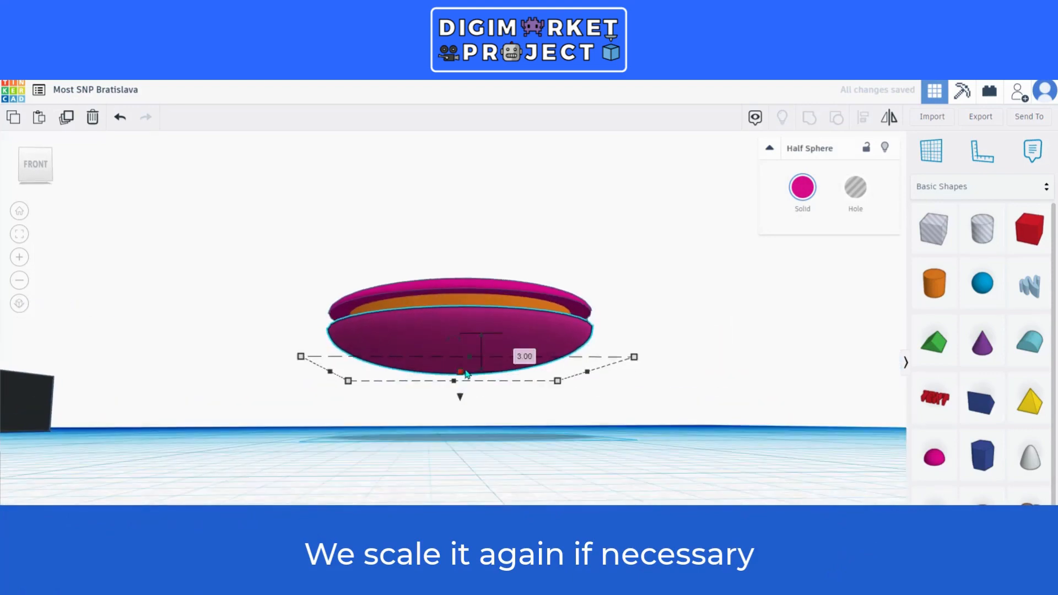
pyautogui.moveTo(462, 371); pyautogui.dragTo(461, 424, button='right')
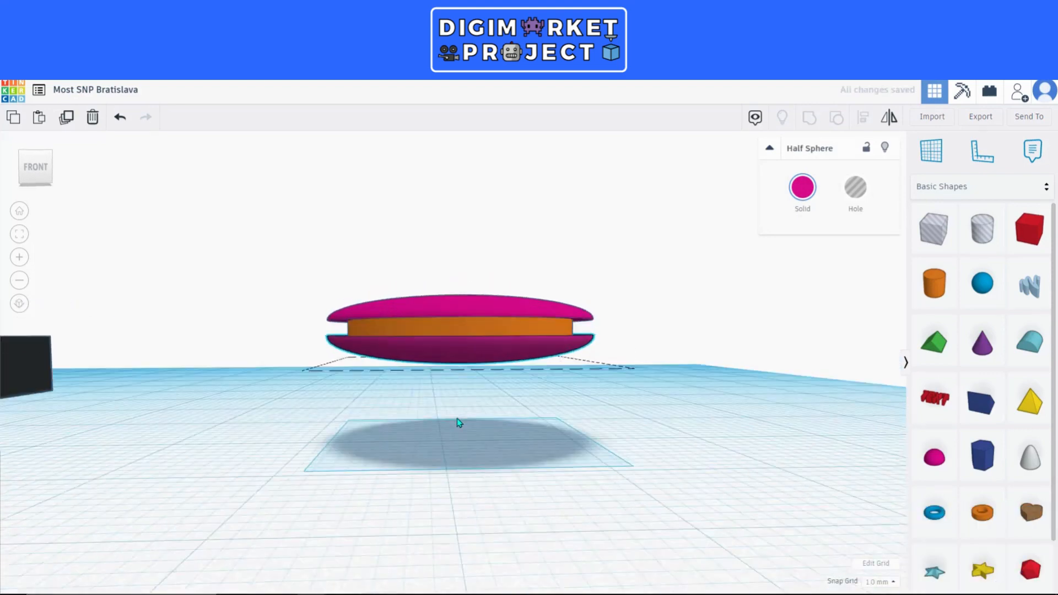
pyautogui.click(466, 435)
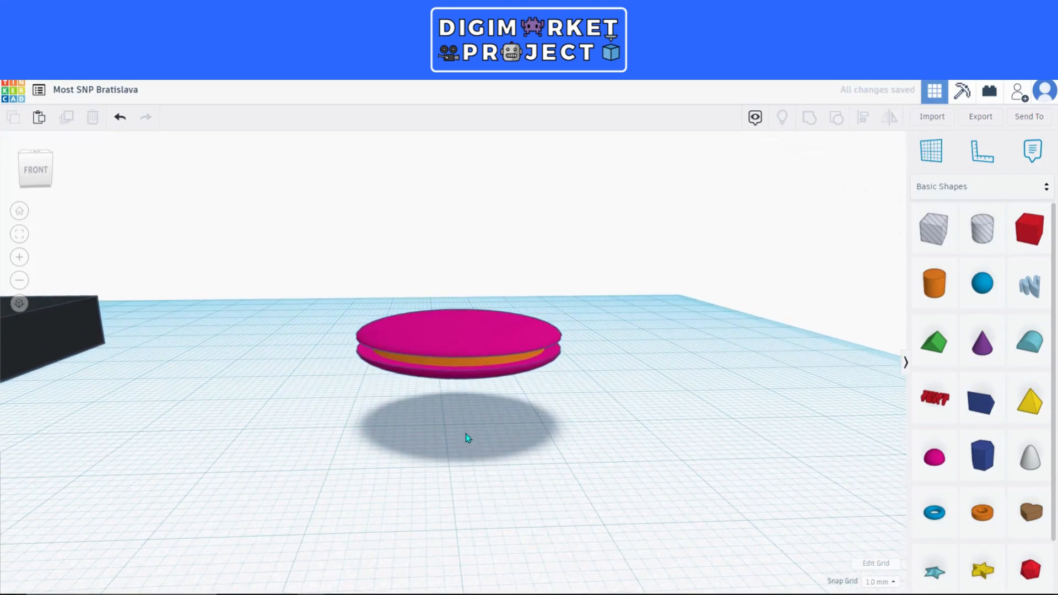
# - Colour the cylinder between the half spheres light blue and make it transparent
pyautogui.click(553, 333)
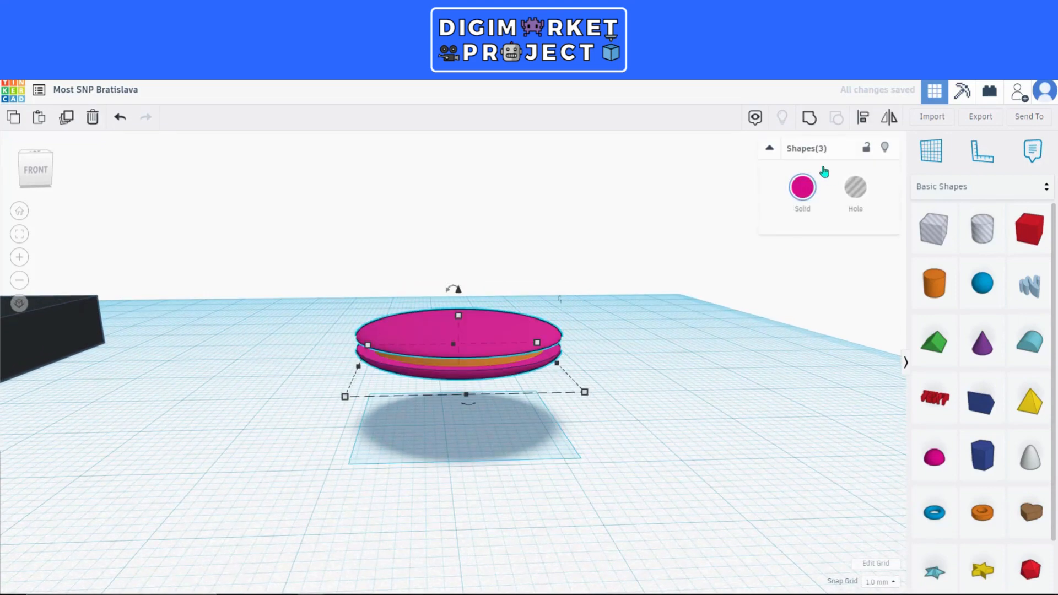
pyautogui.moveTo(556, 434); pyautogui.dragTo(505, 366, button='right')
pyautogui.click(506, 367)
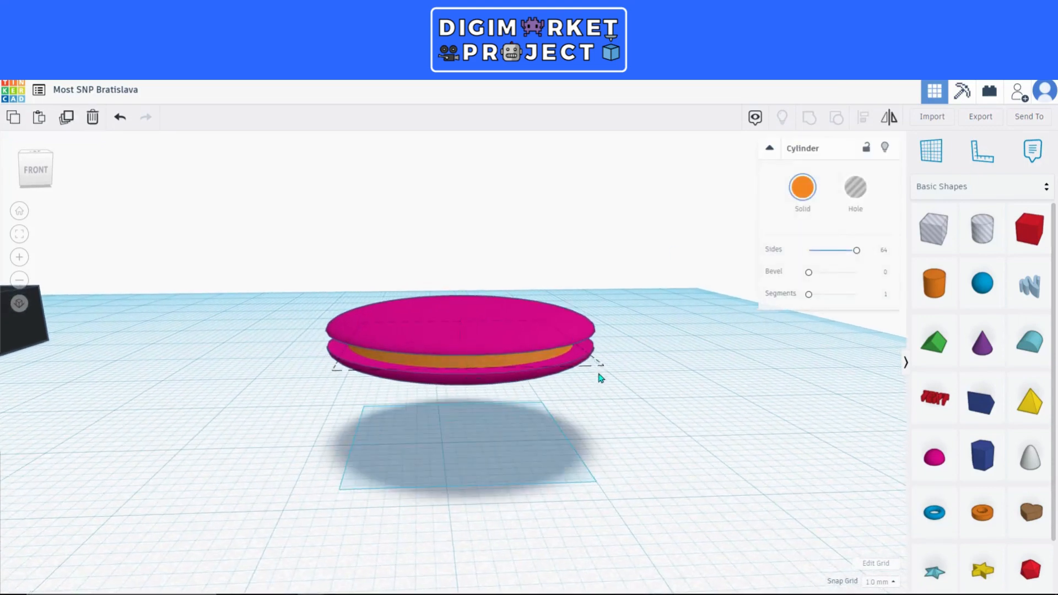
pyautogui.click(787, 186)
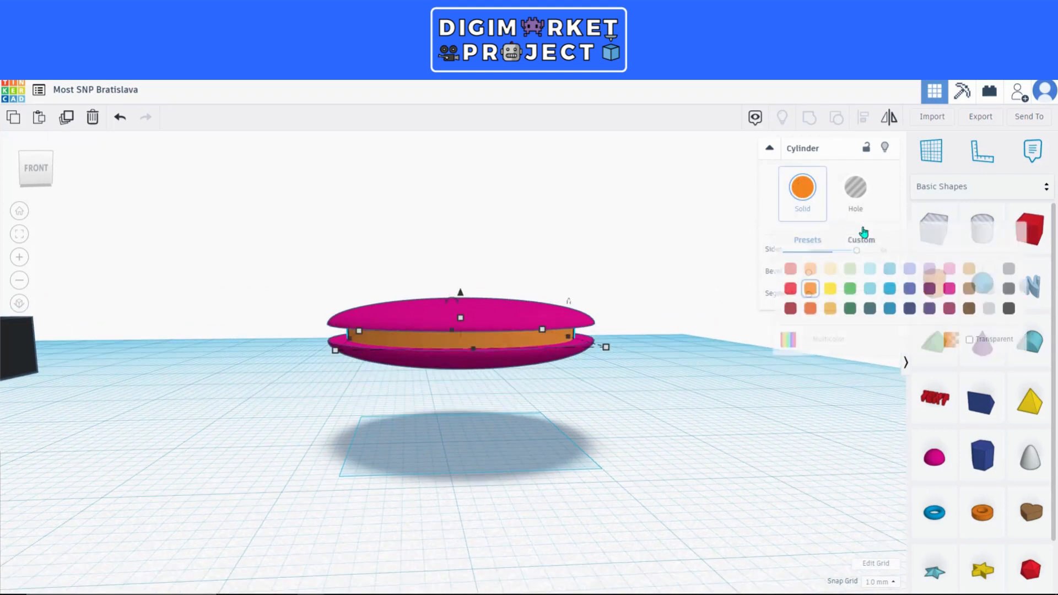
pyautogui.click(891, 270)
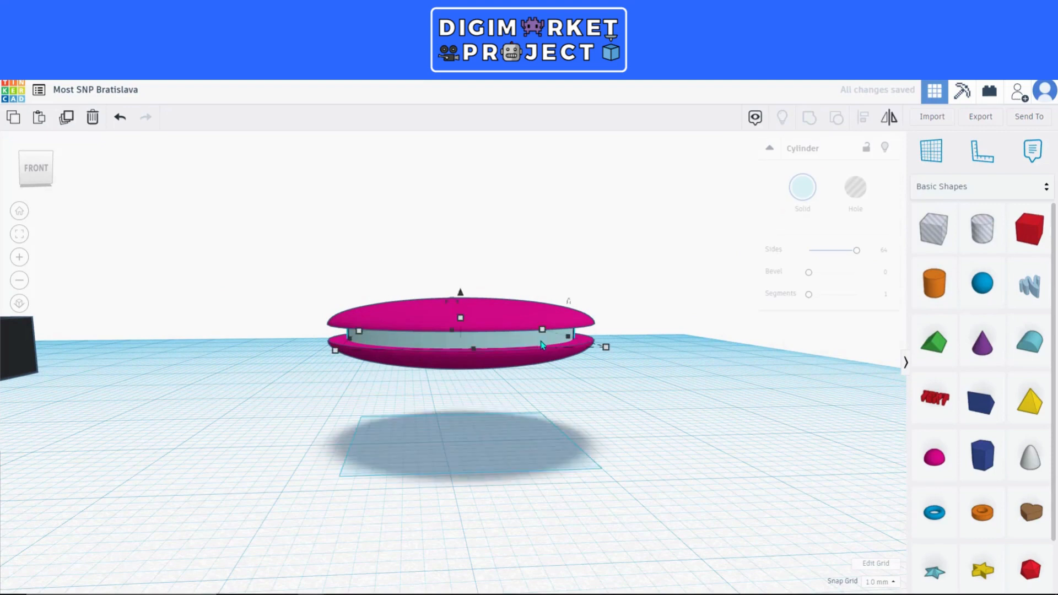
pyautogui.click(807, 192)
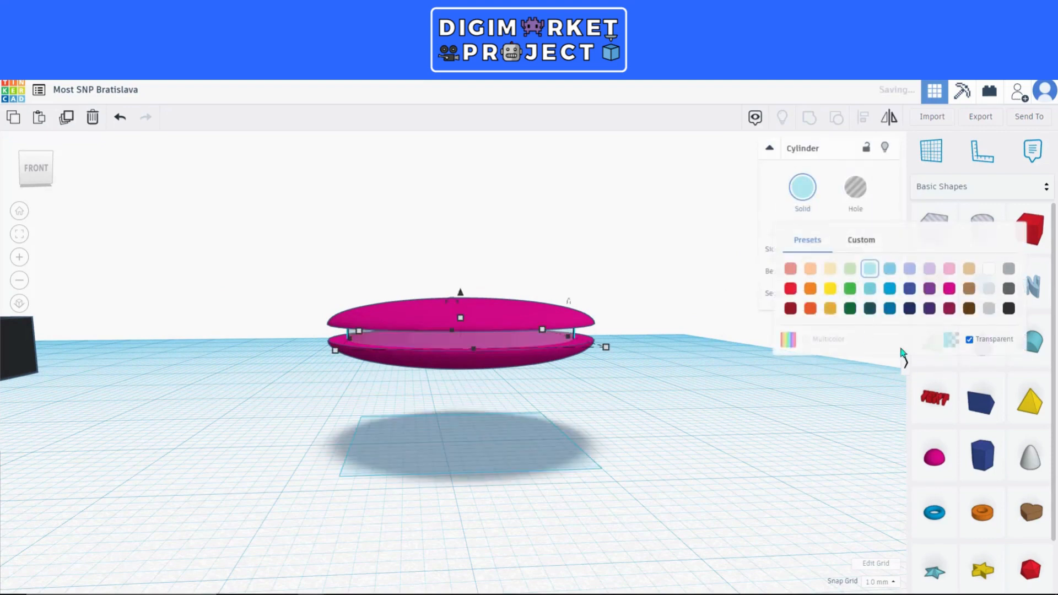
pyautogui.click(488, 425)
pyautogui.scroll(-2, 401, 376)
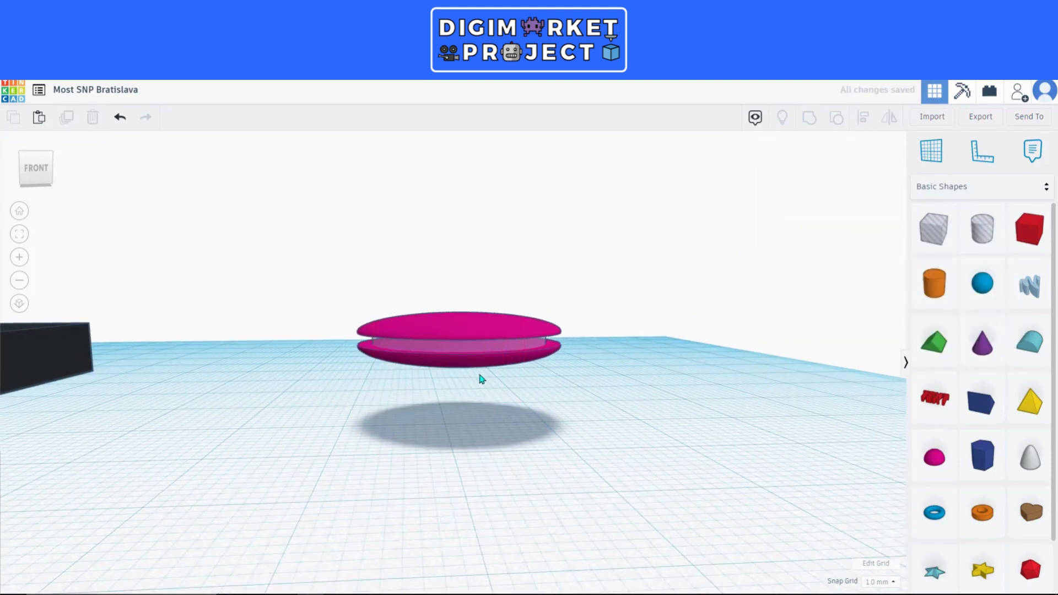
# - Colour both the lower and the upper half sphere black
pyautogui.click(474, 355)
pyautogui.click(802, 187)
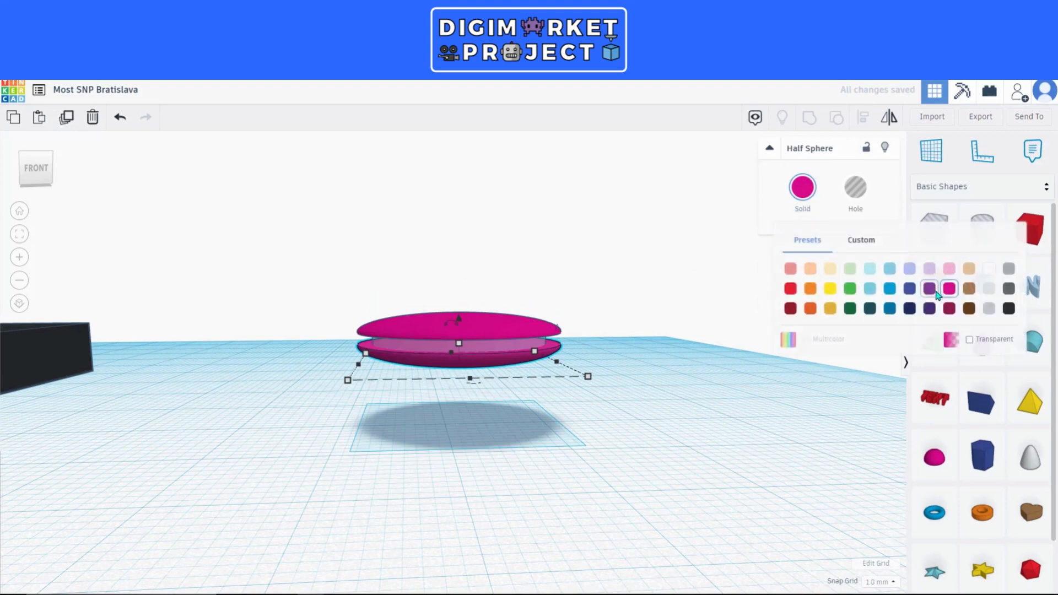
pyautogui.click(1007, 309)
pyautogui.click(501, 329)
pyautogui.click(802, 188)
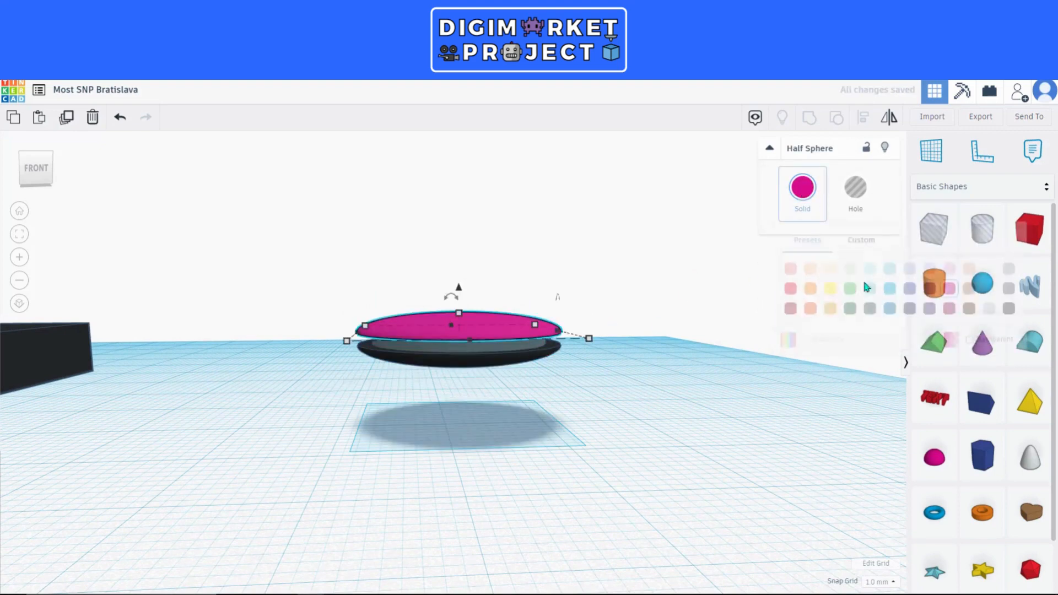
pyautogui.click(1008, 309)
pyautogui.click(479, 474)
# - Group the two black half spheres and the cylinder into one shape
pyautogui.moveTo(450, 388); pyautogui.dragTo(448, 458, button='right')
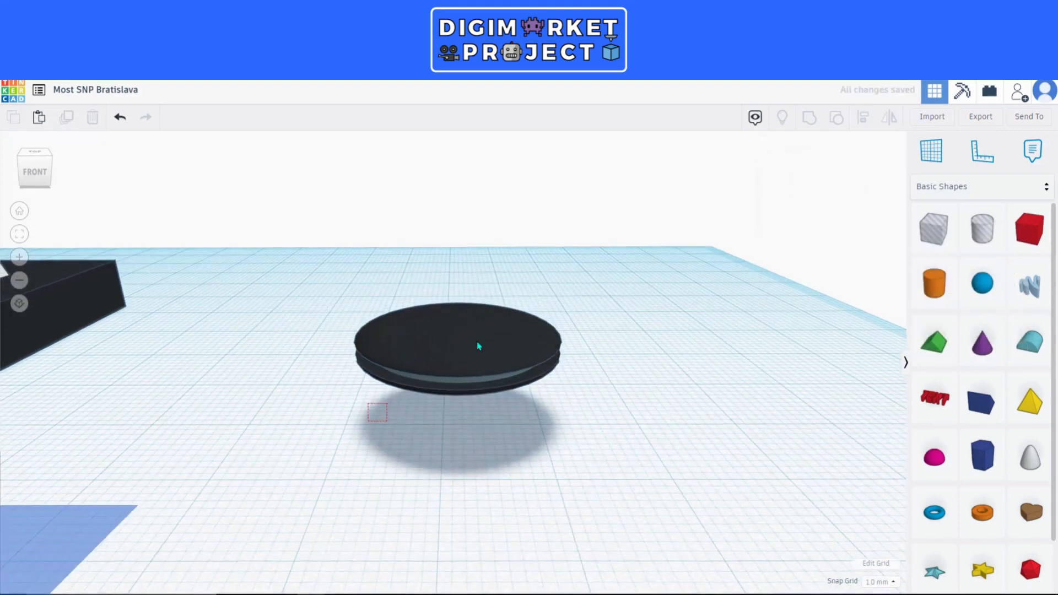
pyautogui.moveTo(367, 429); pyautogui.dragTo(594, 273)
pyautogui.click(809, 118)
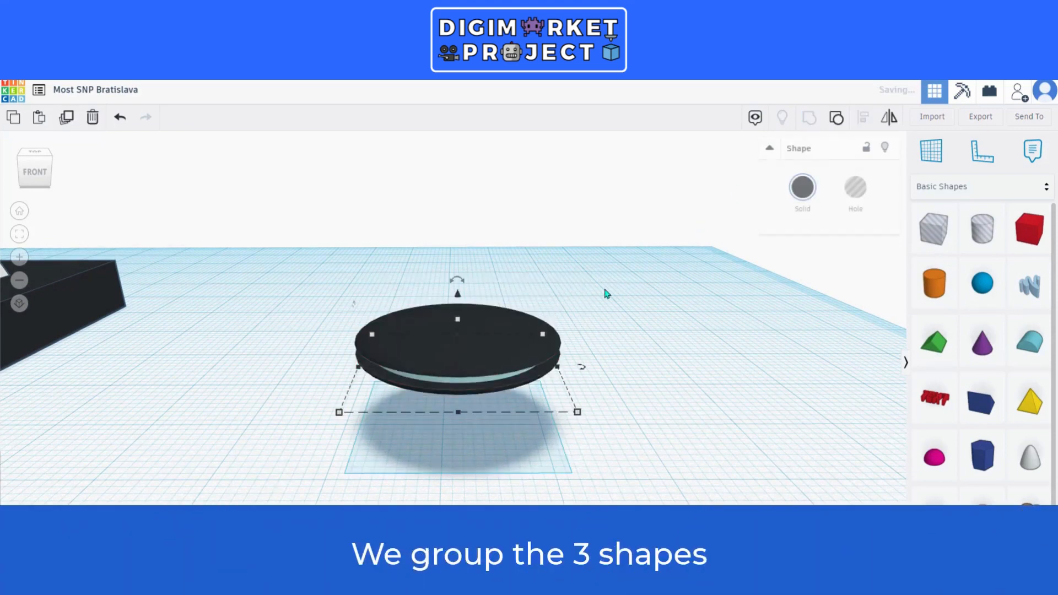
# - Raise the grouped disc high above the workplane, close to the level of the pylon's top block
pyautogui.moveTo(604, 293); pyautogui.dragTo(369, 390, button='right')
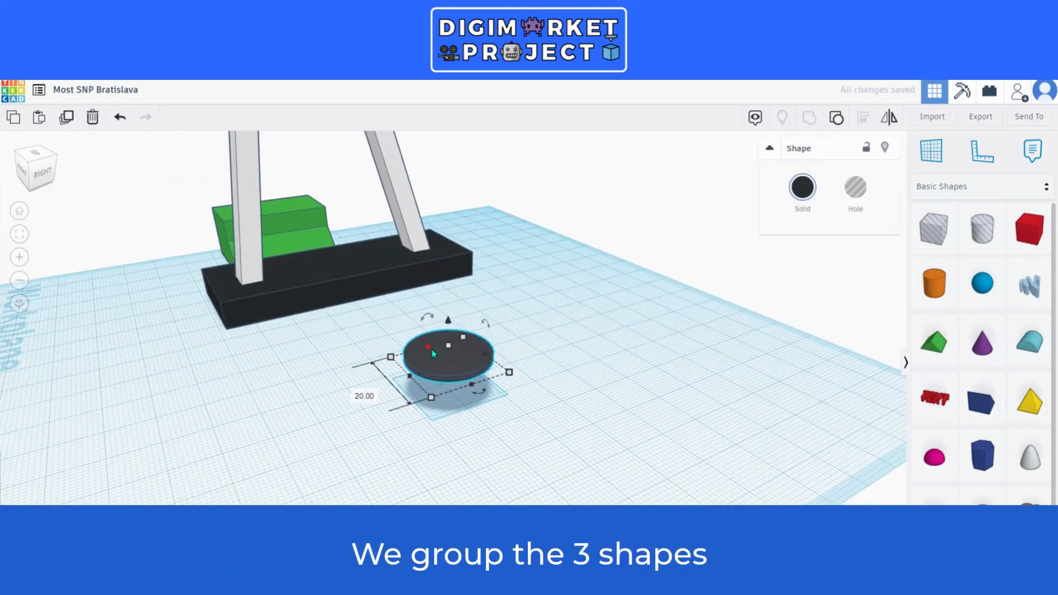
pyautogui.click(444, 248)
pyautogui.scroll(-4, 437, 335)
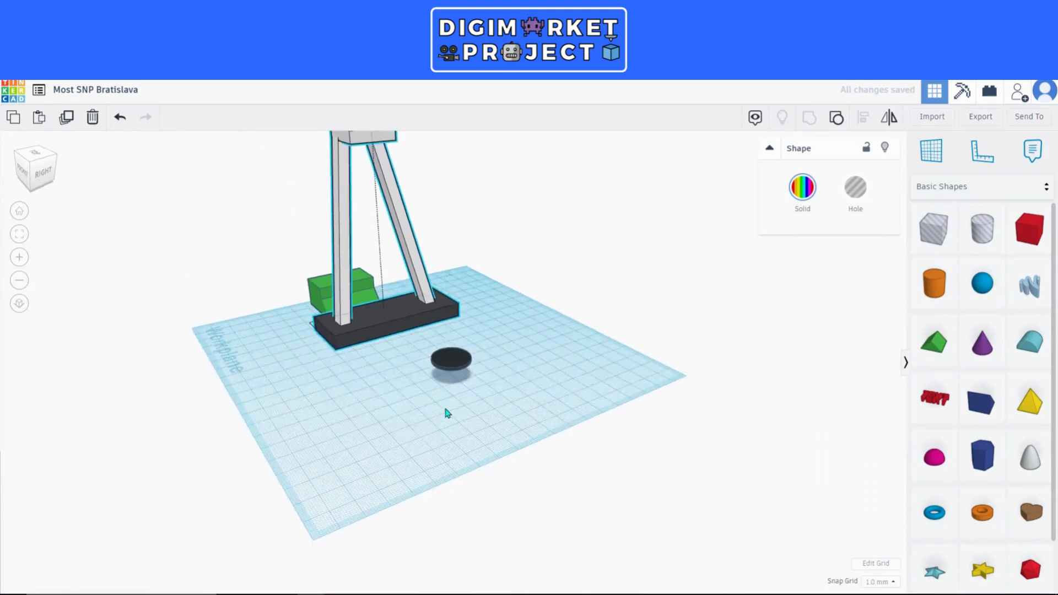
pyautogui.moveTo(446, 413); pyautogui.dragTo(477, 421, button='right')
pyautogui.click(460, 347)
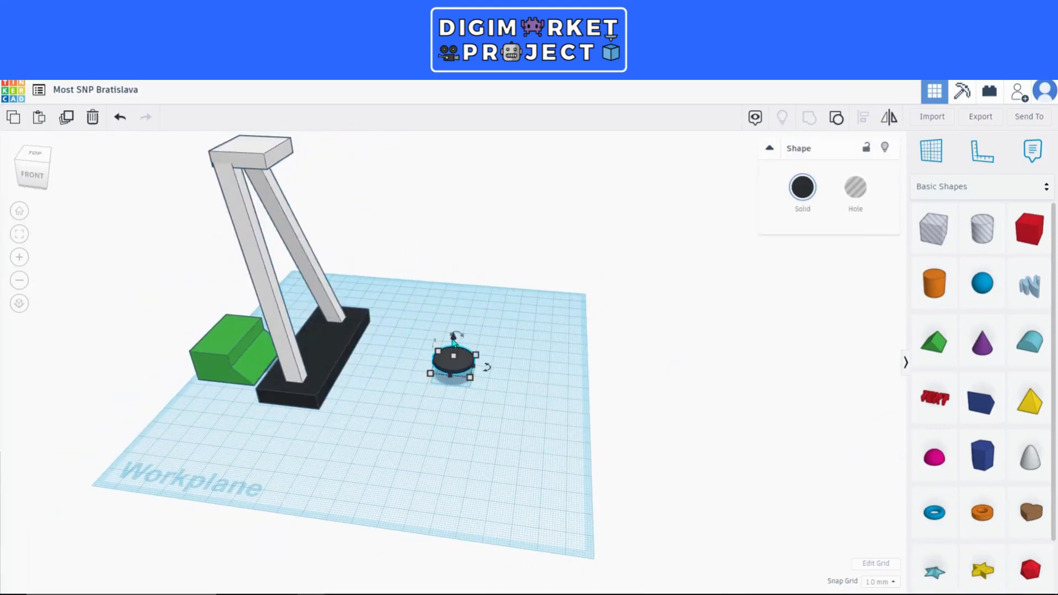
pyautogui.moveTo(457, 194); pyautogui.dragTo(457, 193)
# - Center-align the disc and the pylon with each other in both horizontal directions
pyautogui.moveTo(418, 331); pyautogui.dragTo(329, 435, button='right')
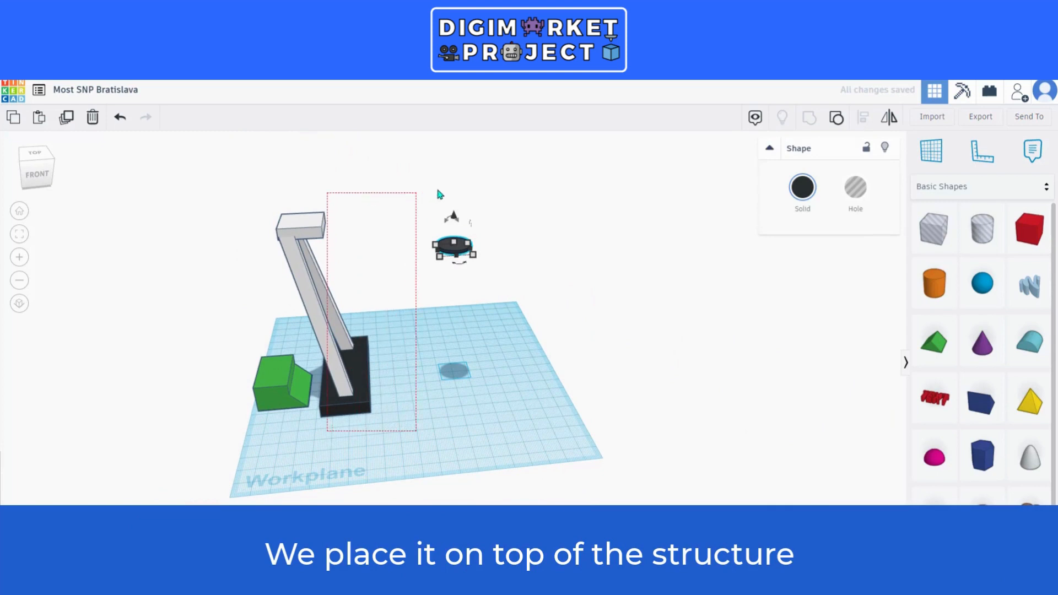
pyautogui.moveTo(440, 194); pyautogui.dragTo(466, 194)
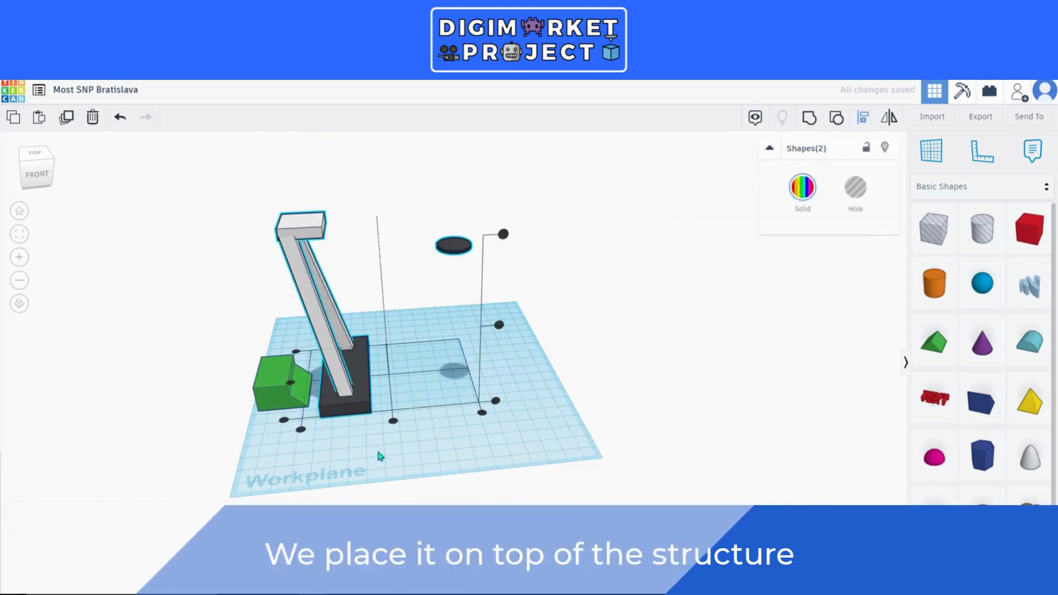
pyautogui.moveTo(392, 421); pyautogui.dragTo(361, 392)
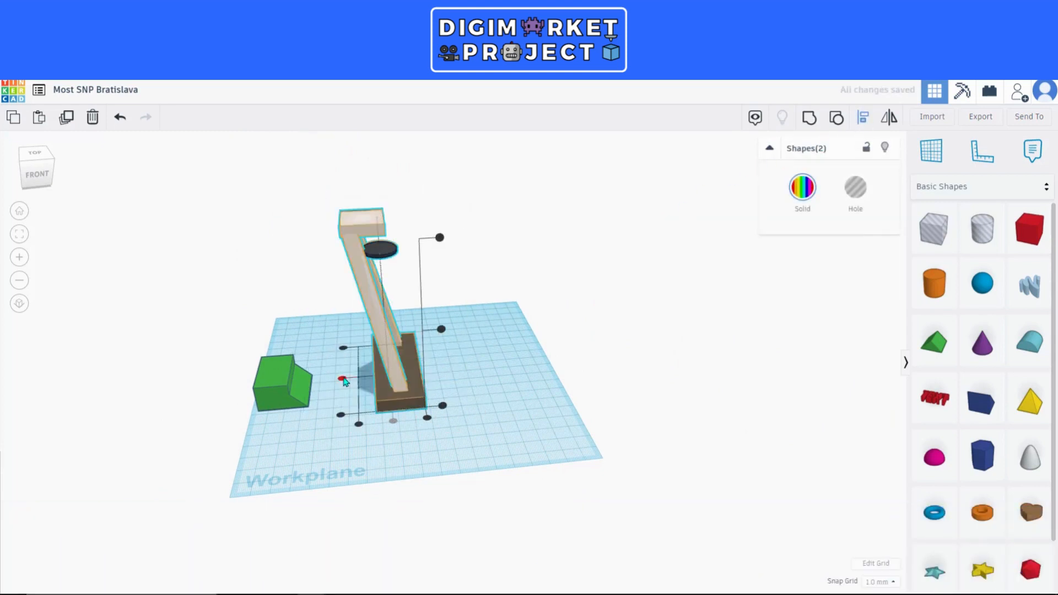
pyautogui.click(478, 388)
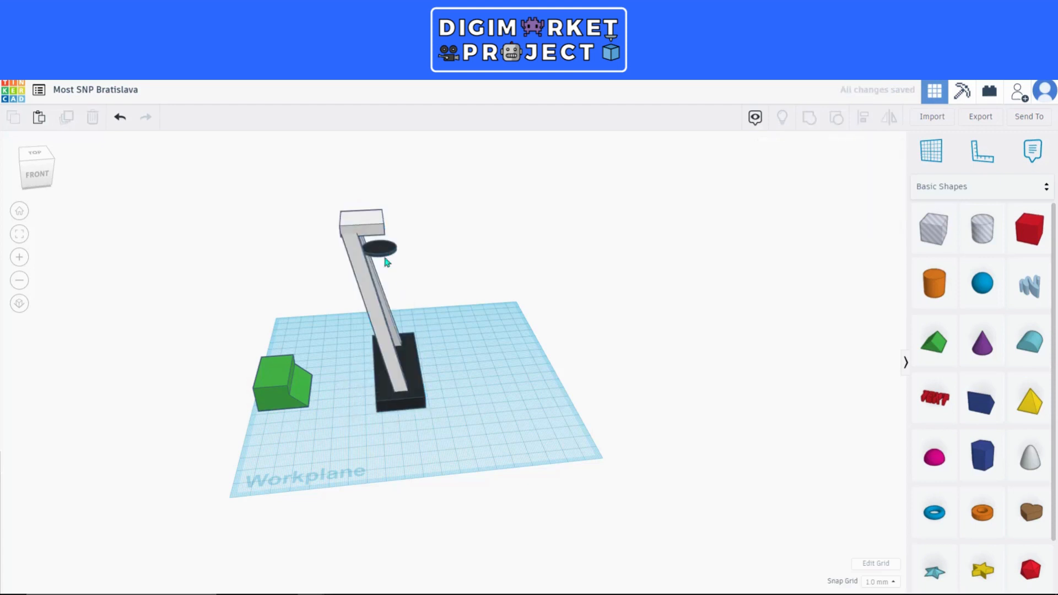
# - Scale the disc up proportionally to about 49 mm in diameter so it extends past both pylon legs
pyautogui.click(387, 262)
pyautogui.moveTo(398, 325); pyautogui.dragTo(491, 492, button='middle')
pyautogui.scroll(3, 491, 494)
pyautogui.moveTo(490, 496); pyautogui.dragTo(604, 422, button='right')
pyautogui.moveTo(604, 424); pyautogui.dragTo(621, 392, button='middle')
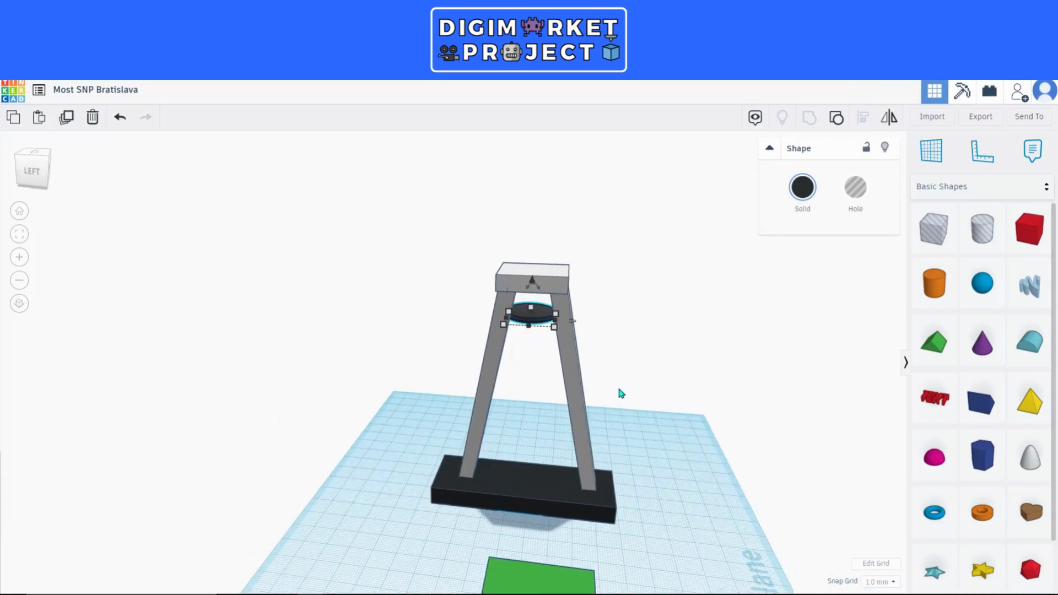
pyautogui.scroll(2, 581, 303)
pyautogui.moveTo(585, 317); pyautogui.dragTo(595, 327)
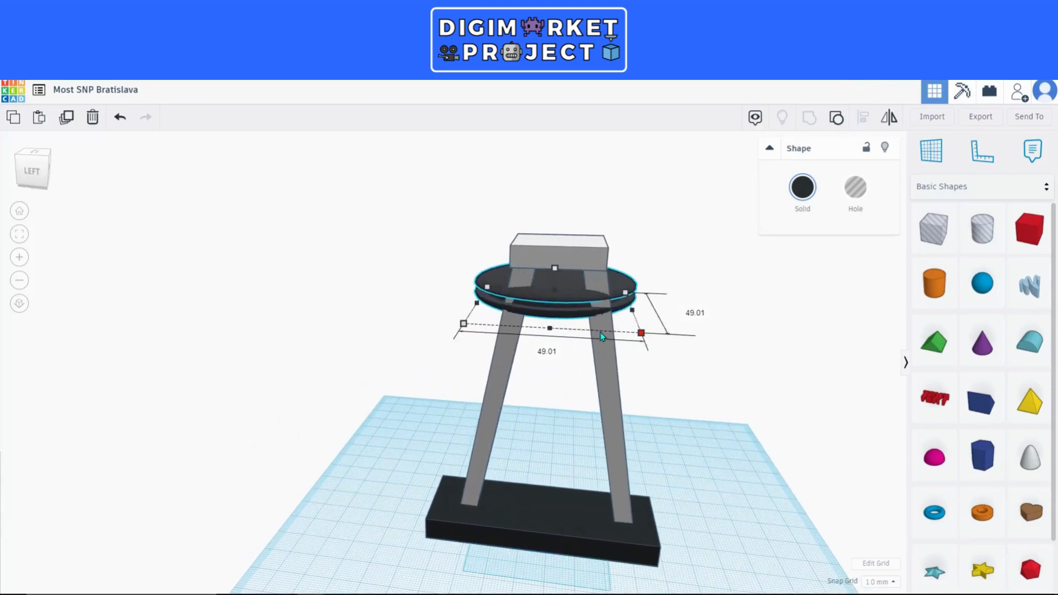
pyautogui.moveTo(783, 428); pyautogui.dragTo(541, 422, button='right')
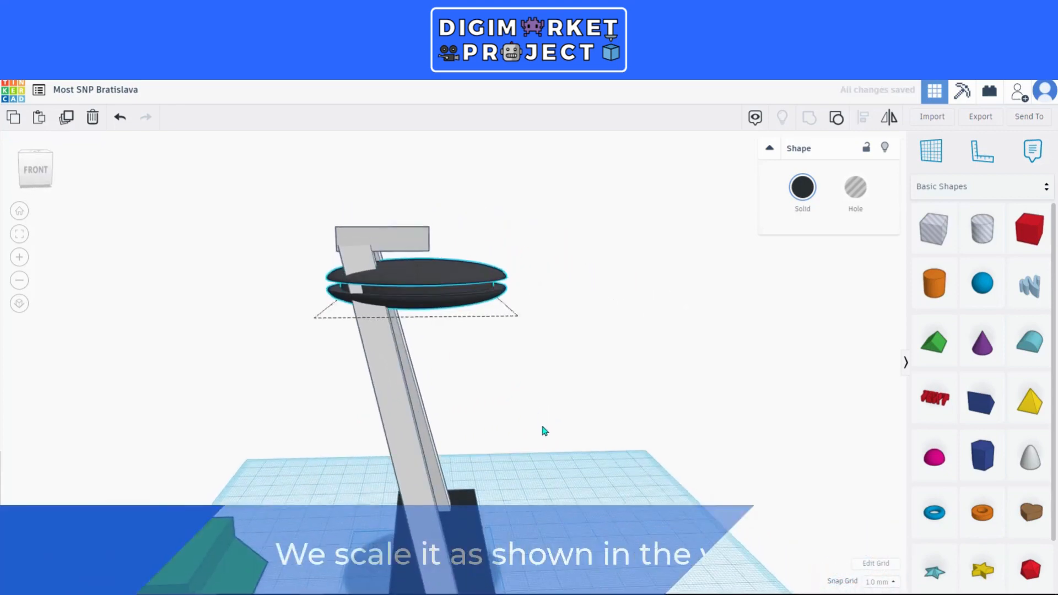
# - Shift the disc toward the green abutment until it surrounds the pylon legs, and raise it slightly
pyautogui.press('Left')
pyautogui.press('Left')
pyautogui.press('Left')
pyautogui.press('Left')
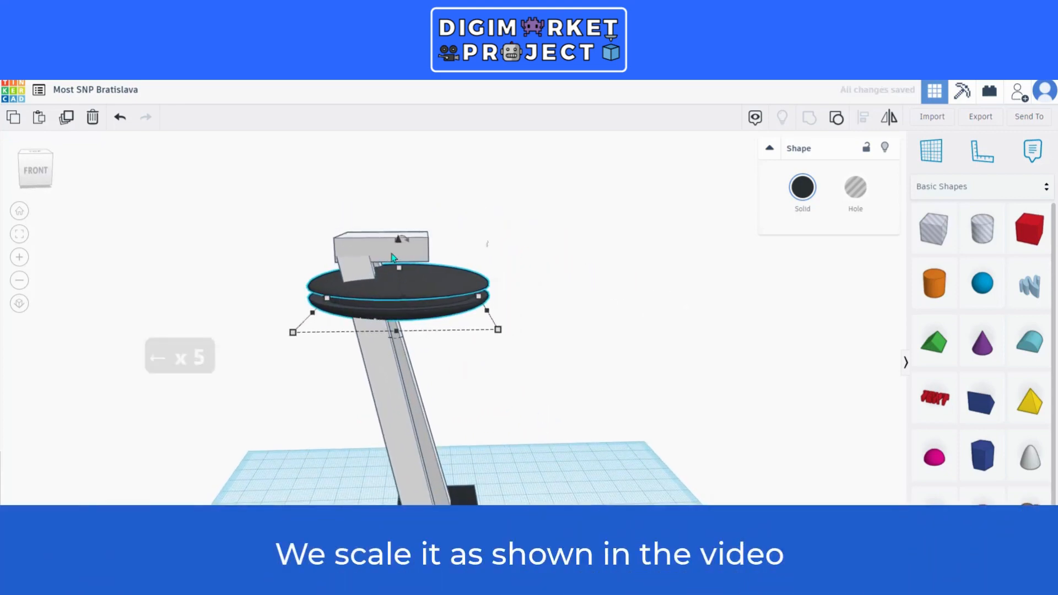
pyautogui.hotkey('ctrl', 'Up')
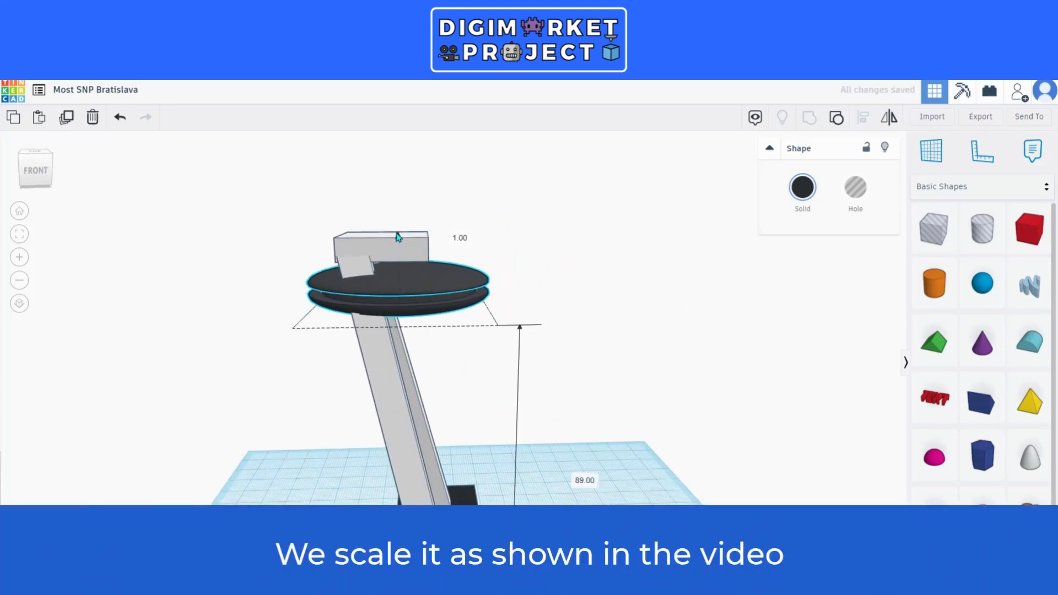
# - Fine-tune the disc's height and sideways position so it sits centered on the pylon just beneath the top block
pyautogui.moveTo(494, 438); pyautogui.dragTo(499, 431, button='right')
pyautogui.hotkey('ctrl', 'Down')
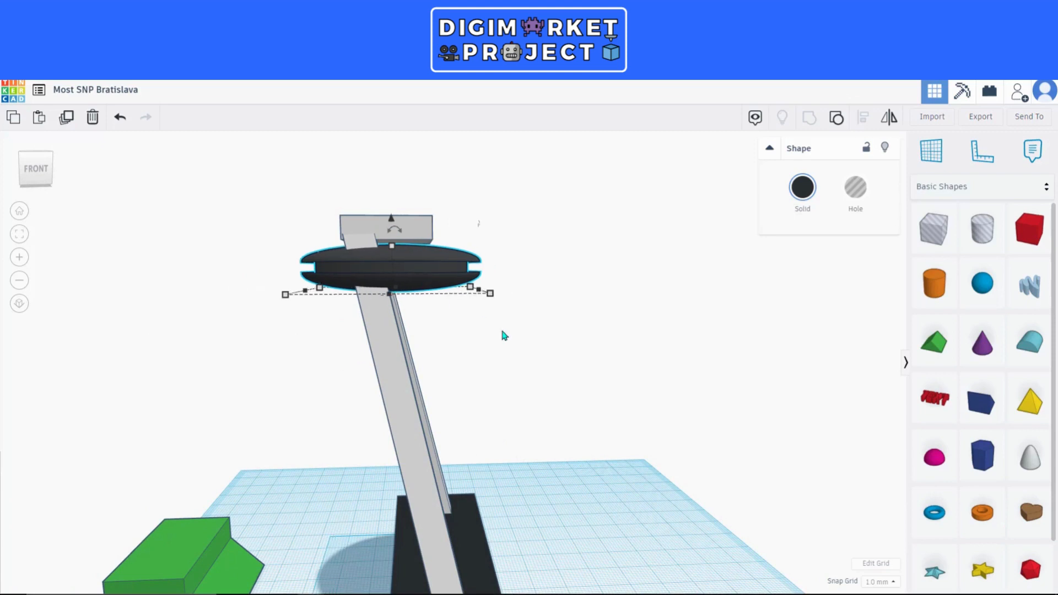
pyautogui.press('Left')
pyautogui.press('Left')
pyautogui.press('Left')
pyautogui.press('Right')
pyautogui.press('Right')
pyautogui.moveTo(503, 338); pyautogui.dragTo(438, 374, button='right')
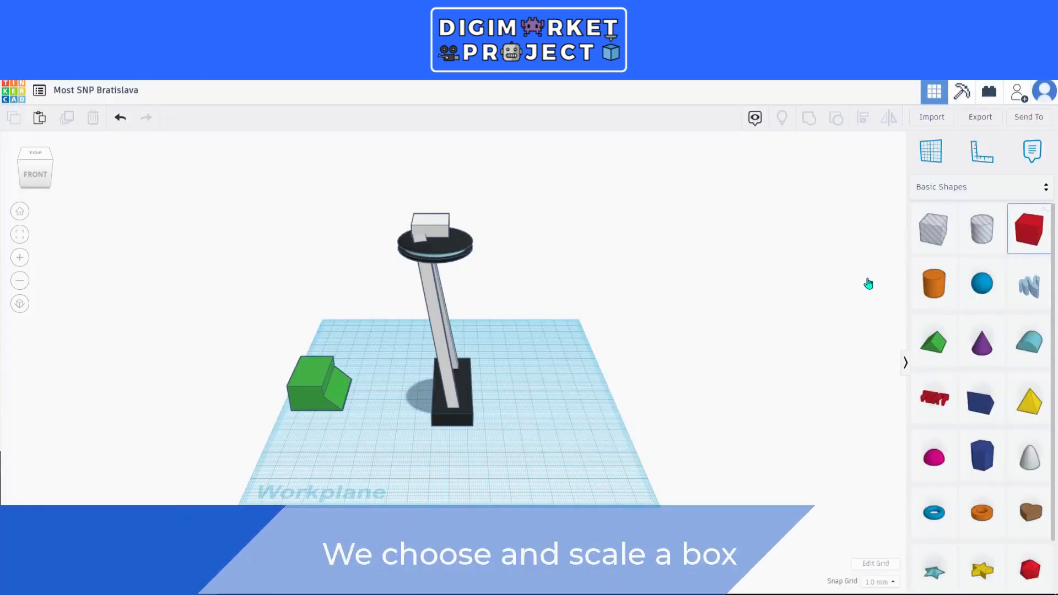
# - Add a box beside the pylon base, scale it to 7 mm wide and 45 mm long, and colour it white
pyautogui.click(523, 433)
pyautogui.scroll(3, 522, 435)
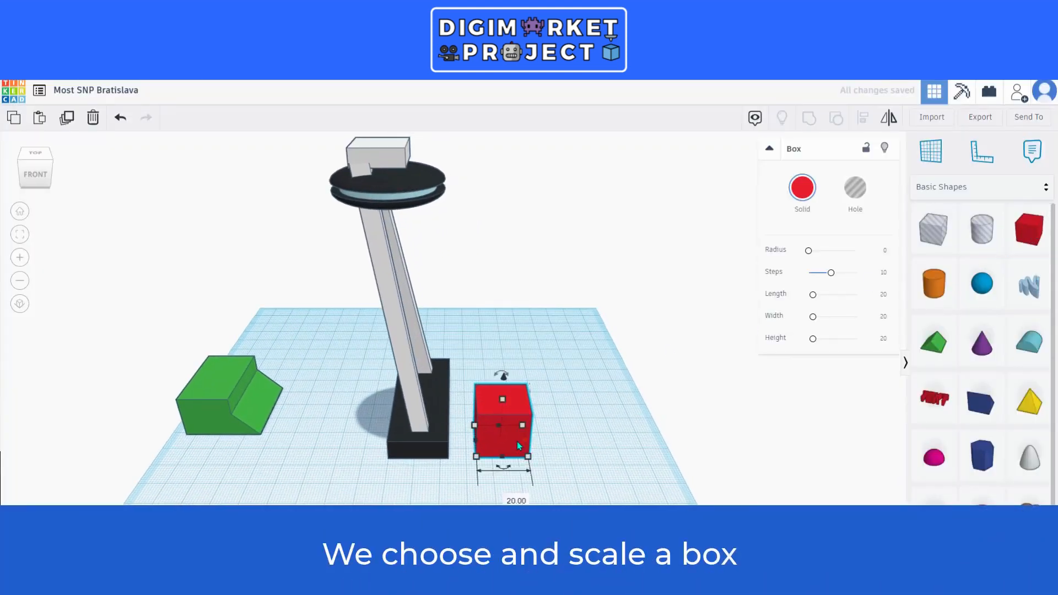
pyautogui.moveTo(517, 442); pyautogui.dragTo(502, 437)
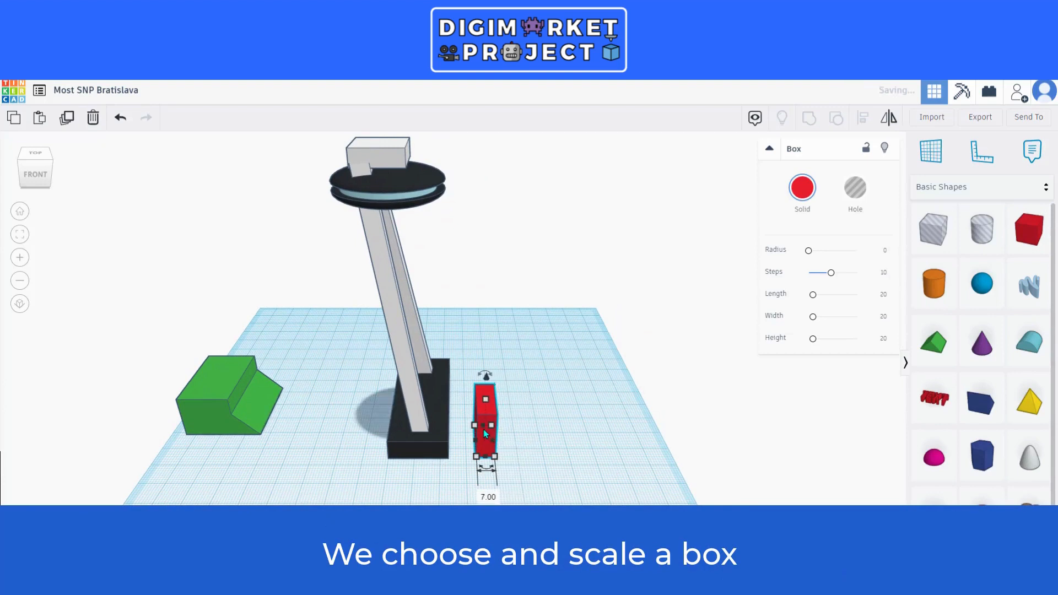
pyautogui.moveTo(486, 398); pyautogui.dragTo(483, 381)
pyautogui.click(802, 187)
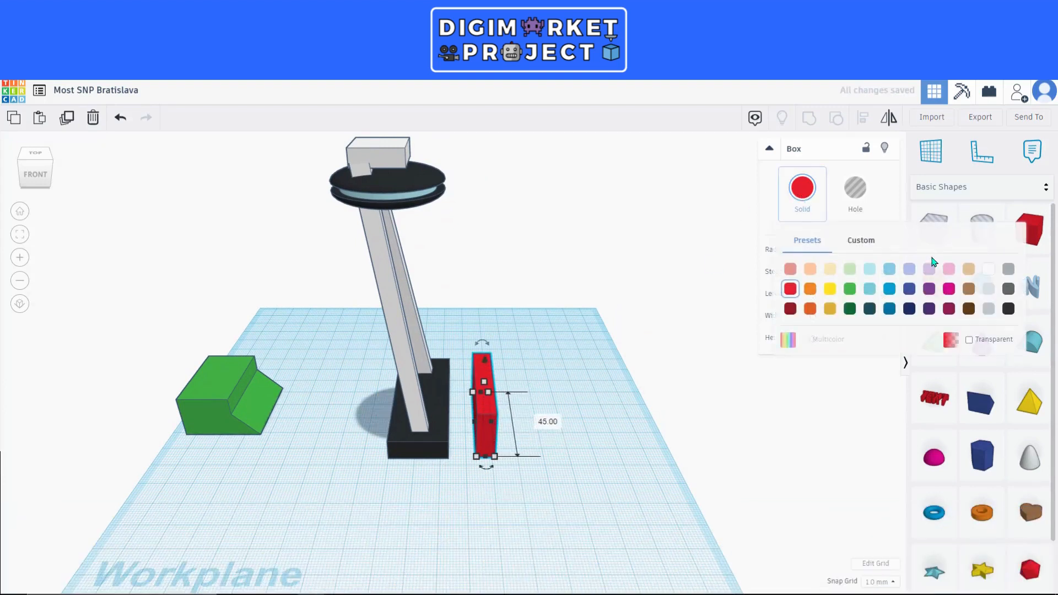
pyautogui.click(988, 270)
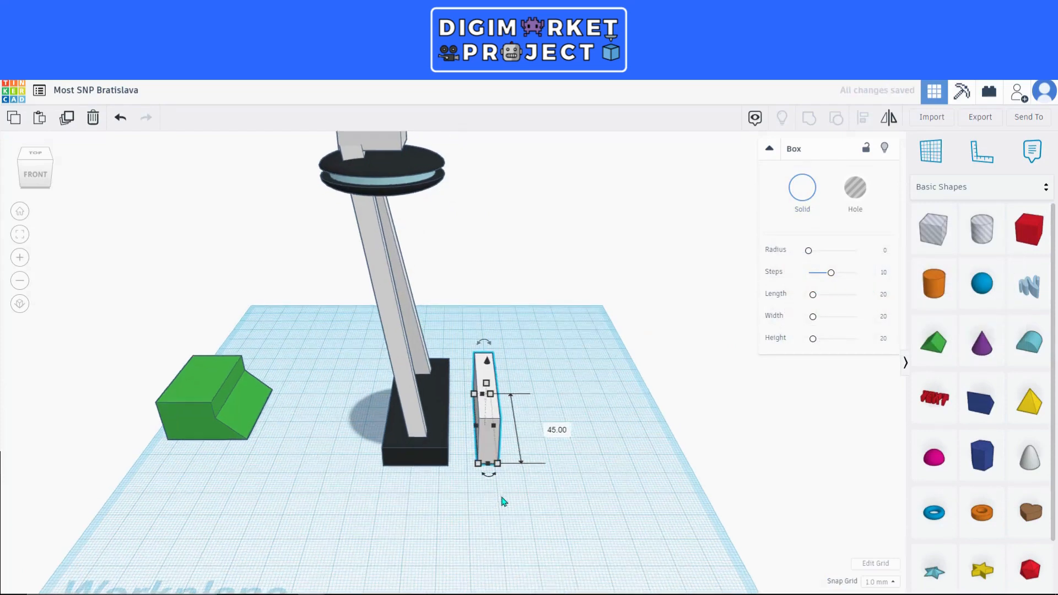
# - Reduce the white box's height to 15 mm and raise it 48 mm above the workplane
pyautogui.scroll(2, 515, 461)
pyautogui.moveTo(514, 461); pyautogui.dragTo(504, 379, button='right')
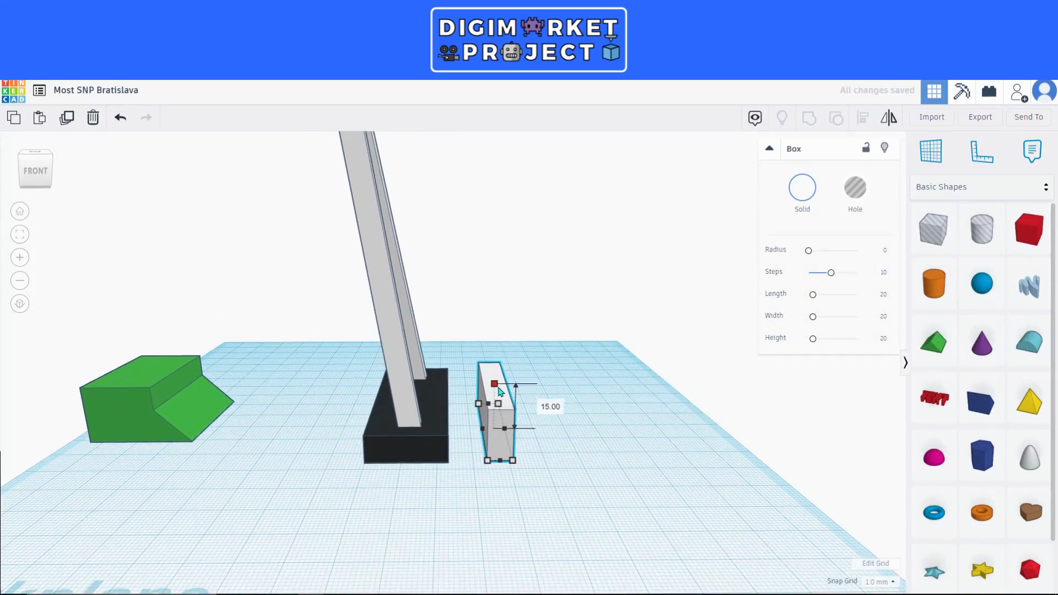
pyautogui.moveTo(492, 368); pyautogui.dragTo(486, 205)
pyautogui.scroll(-3, 488, 234)
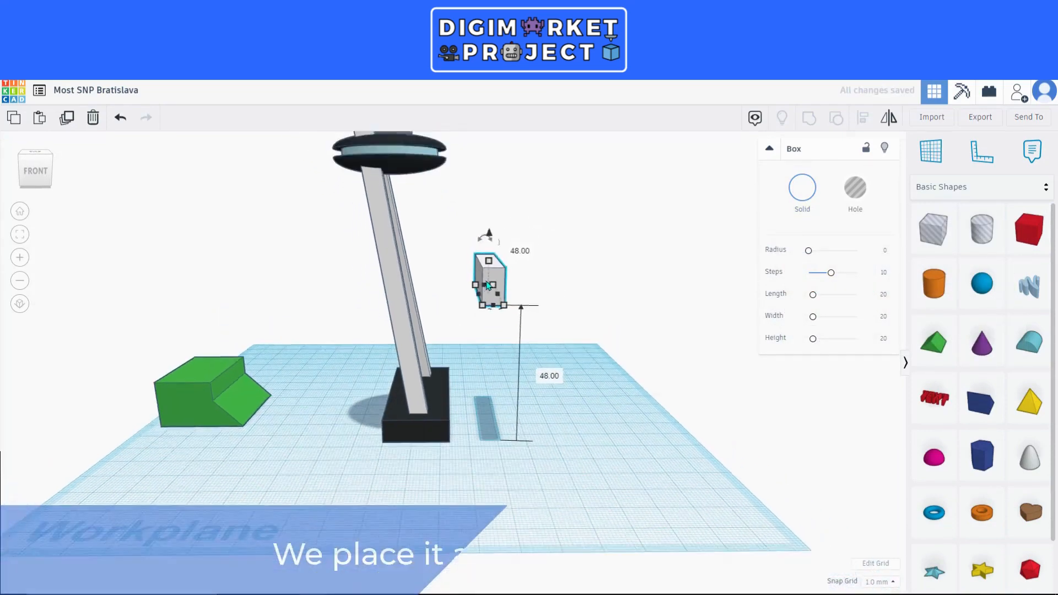
# - Move the white box into the space between the pylon legs and shorten it to 38 mm
pyautogui.moveTo(518, 299); pyautogui.dragTo(405, 297, button='right')
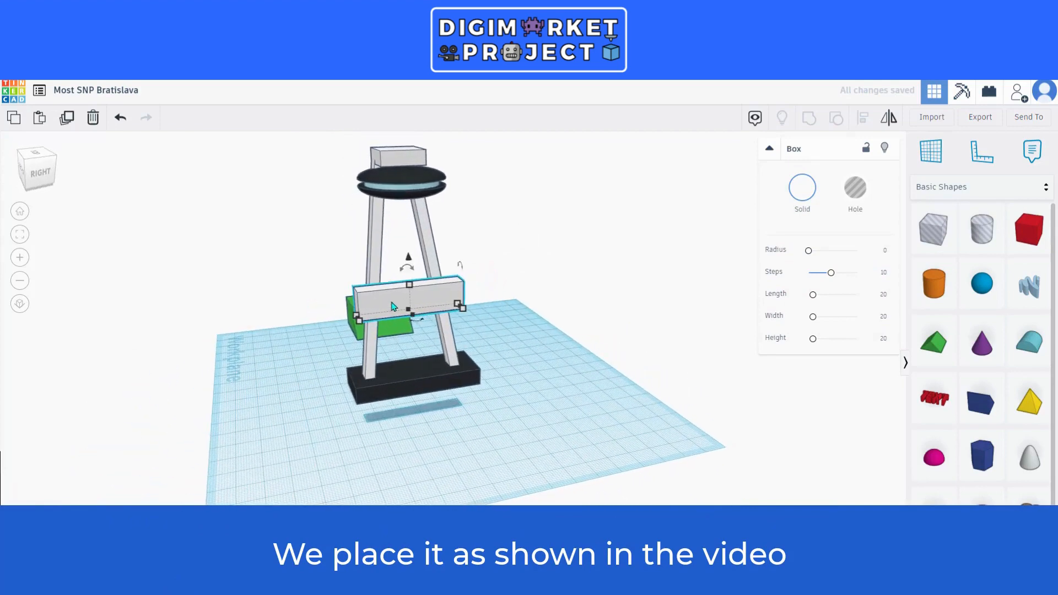
pyautogui.moveTo(405, 297); pyautogui.dragTo(396, 271)
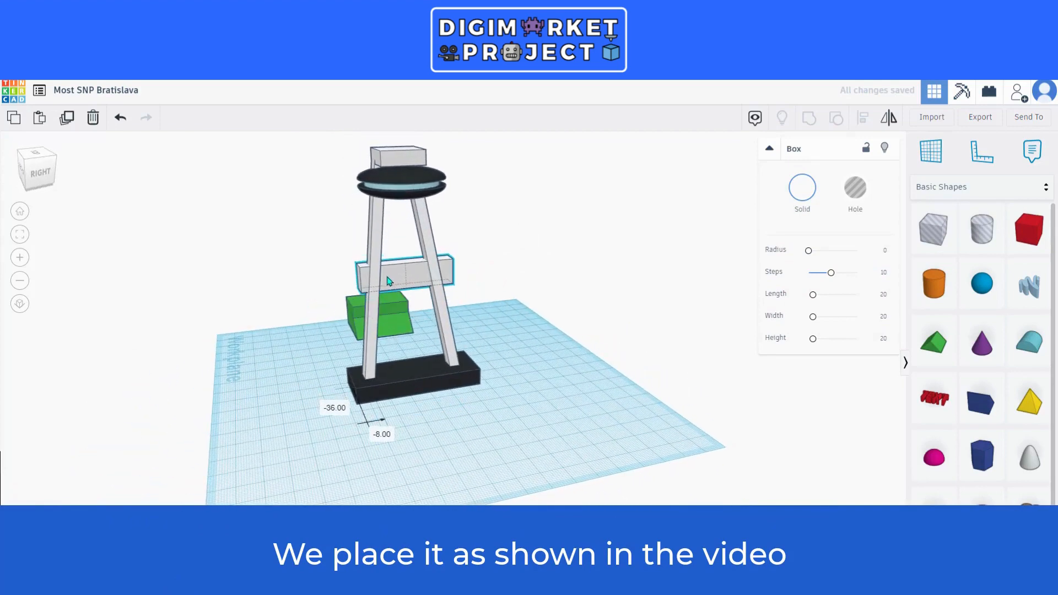
pyautogui.moveTo(389, 282); pyautogui.dragTo(332, 280, button='right')
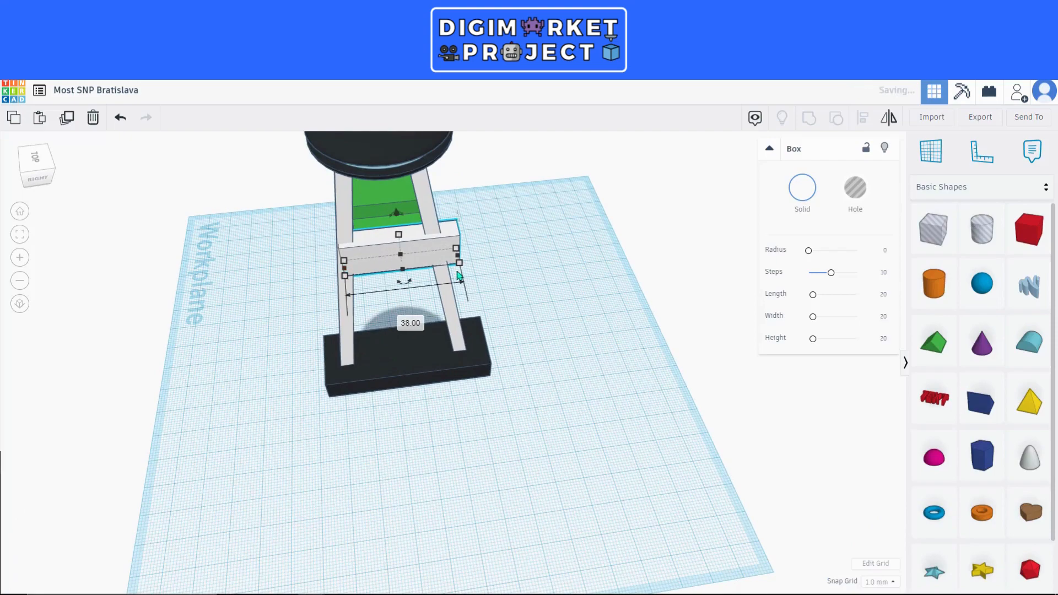
pyautogui.moveTo(427, 317); pyautogui.dragTo(402, 314, button='right')
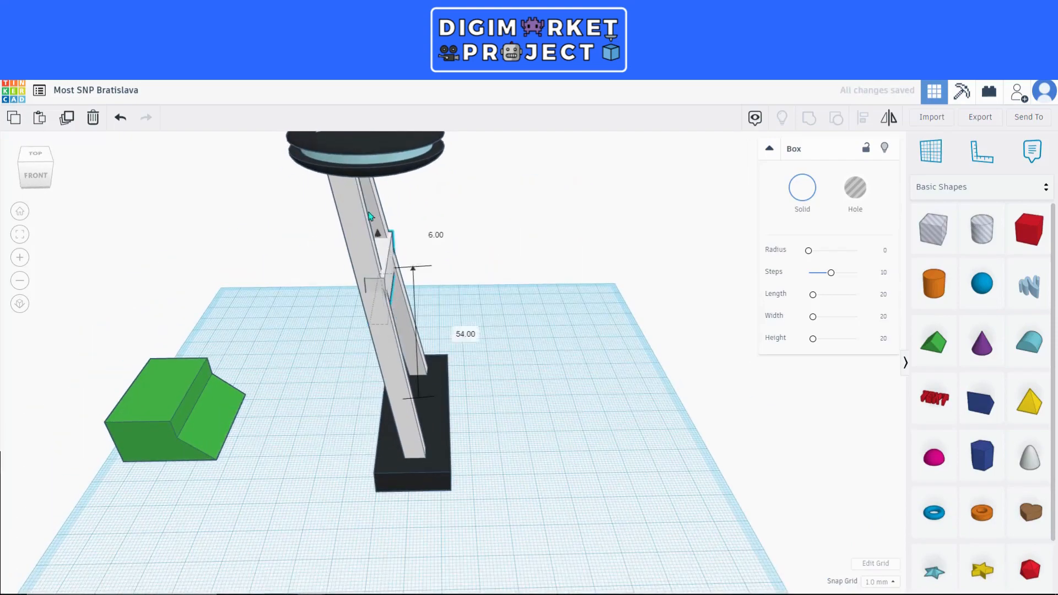
# - Raise the white crossbeam and tilt it to follow the pylon's lean, fitting it between the legs just below the disc
pyautogui.moveTo(369, 215); pyautogui.dragTo(394, 171, button='right')
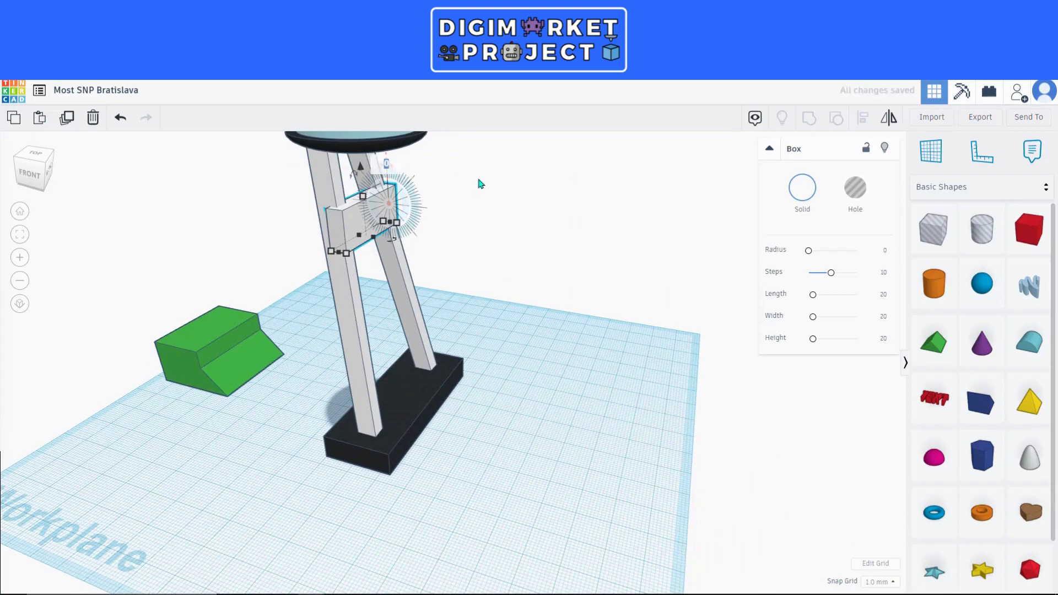
pyautogui.moveTo(480, 183); pyautogui.dragTo(380, 203, button='right')
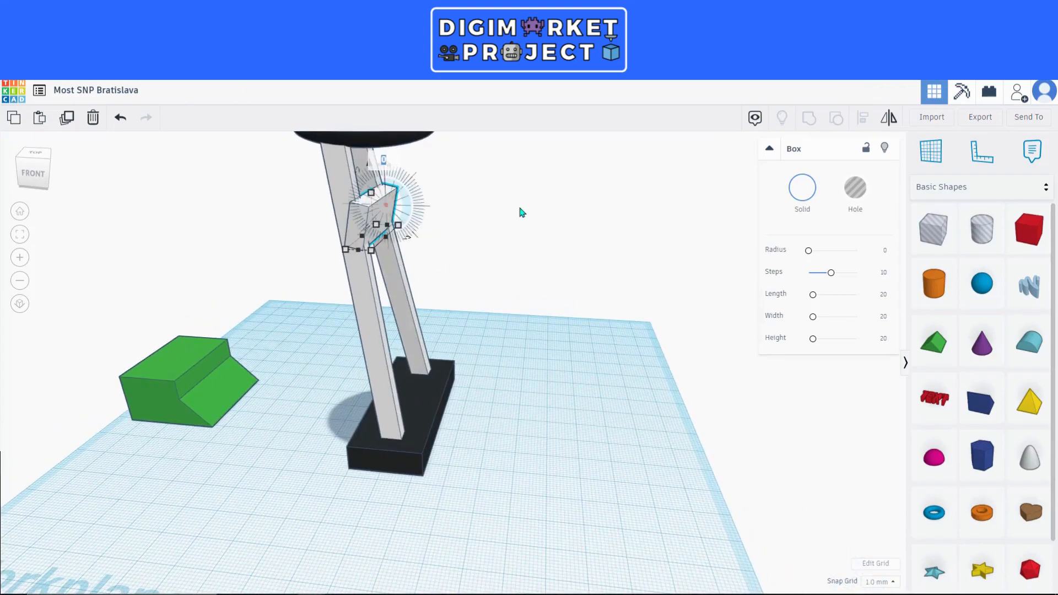
pyautogui.moveTo(543, 278); pyautogui.dragTo(584, 295, button='right')
pyautogui.moveTo(703, 372); pyautogui.dragTo(373, 334, button='right')
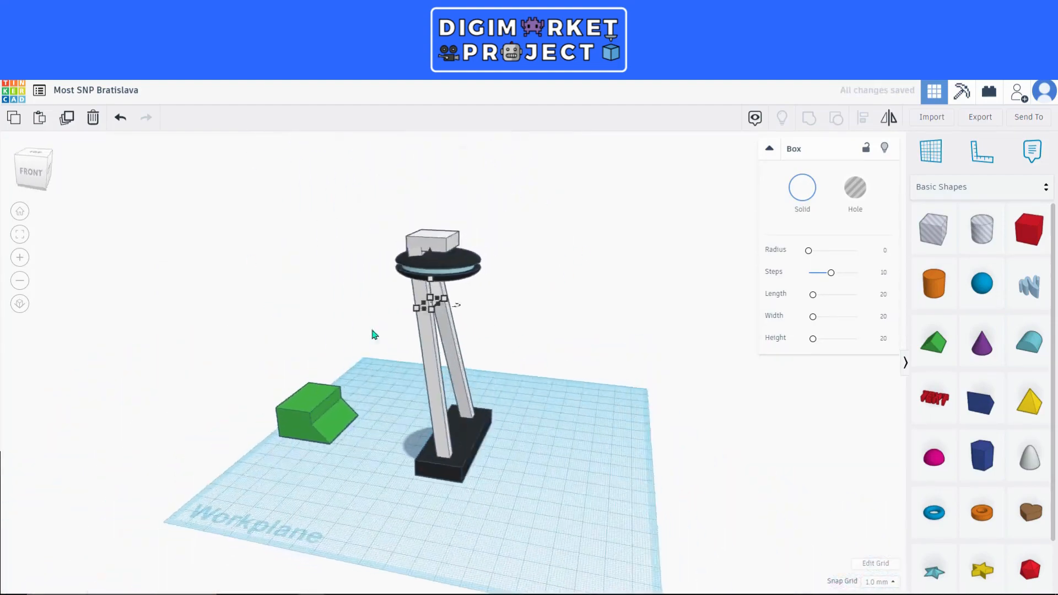
pyautogui.click(373, 334)
# - Add a box between the green abutment and the pylon base, widen it, and reduce its height to 4 mm
pyautogui.moveTo(467, 523); pyautogui.dragTo(574, 491, button='right')
pyautogui.click(573, 491)
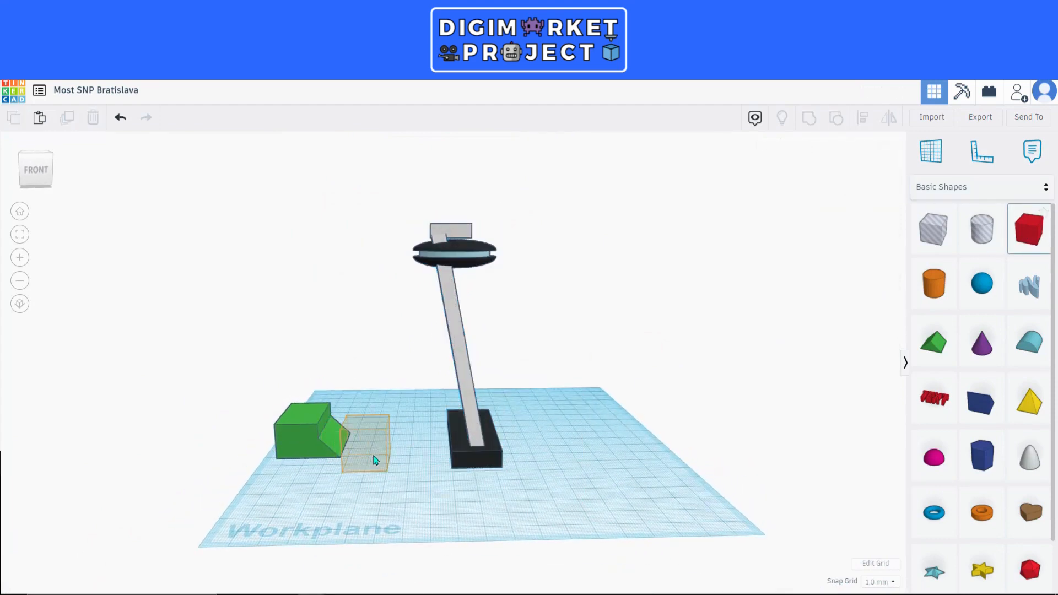
pyautogui.click(375, 459)
pyautogui.moveTo(424, 522); pyautogui.dragTo(542, 498, button='right')
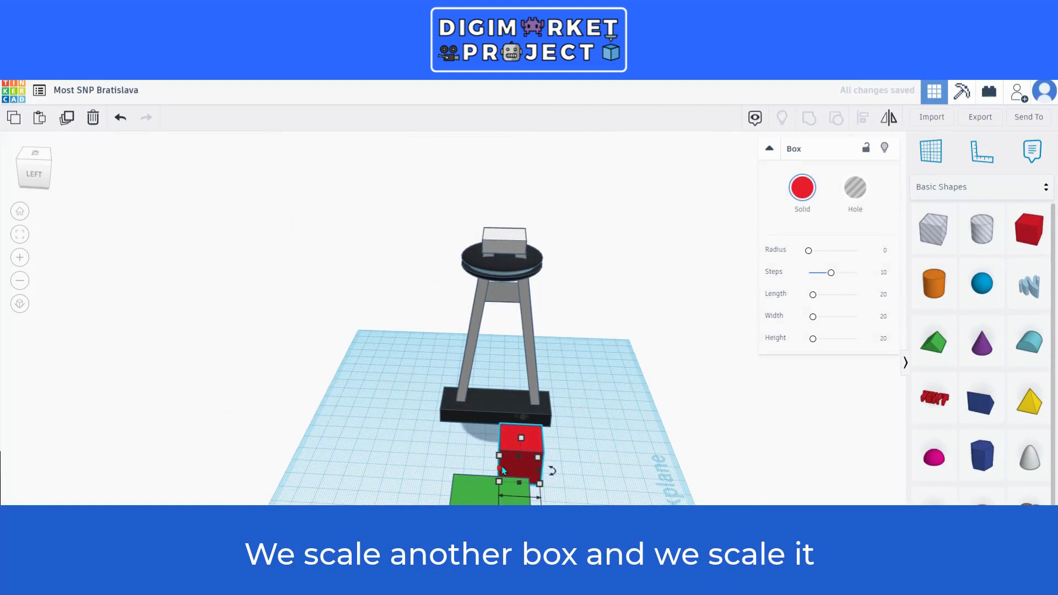
pyautogui.moveTo(454, 472); pyautogui.dragTo(418, 434, button='right')
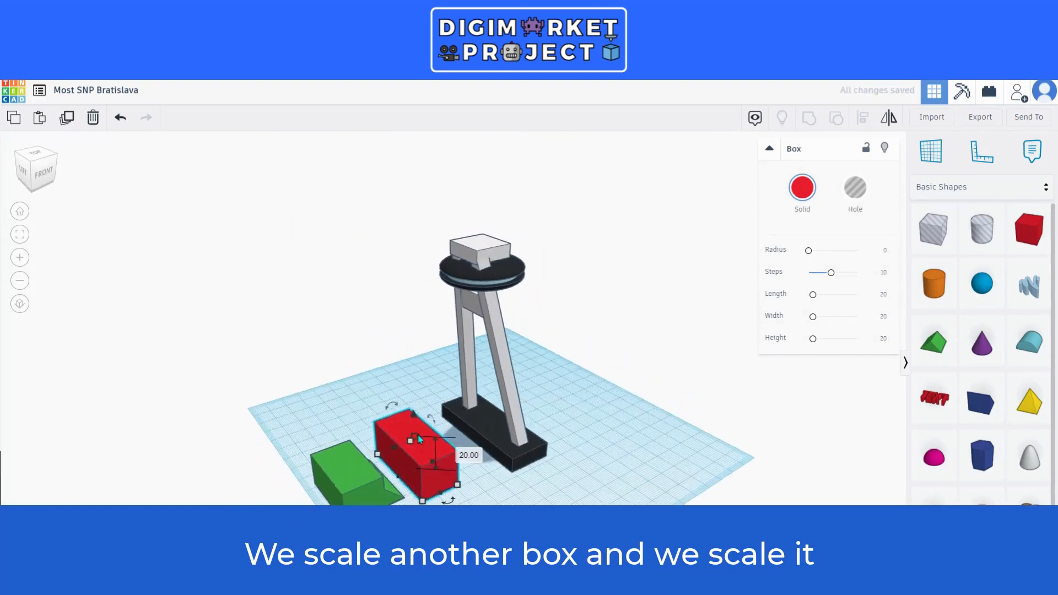
pyautogui.moveTo(414, 448)
pyautogui.mouseDown()
pyautogui.moveTo(419, 458)
pyautogui.moveTo(412, 445)
pyautogui.mouseUp()
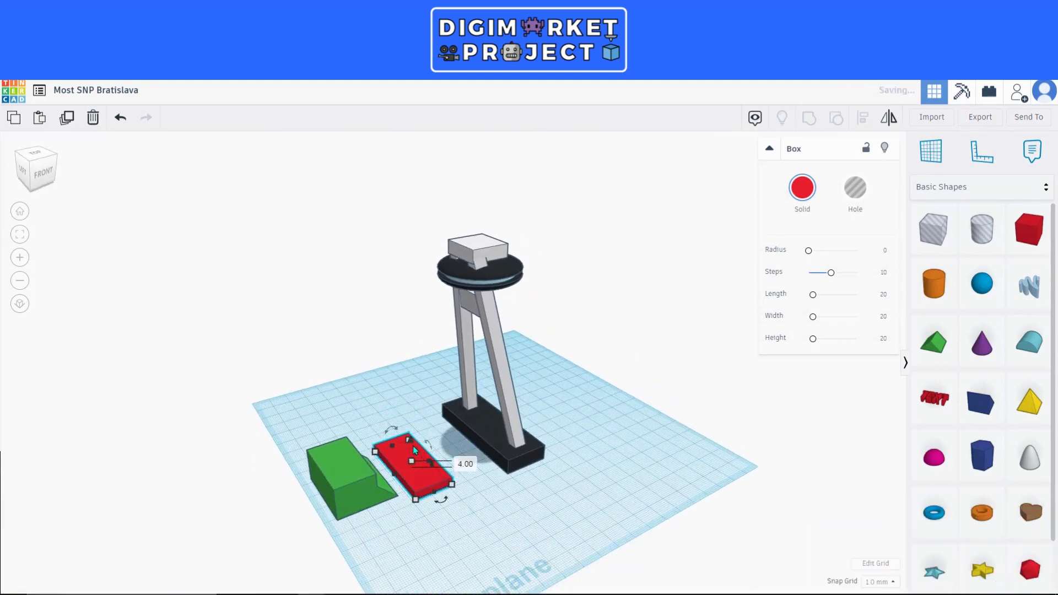
# - Raise the red slab onto the abutment and stretch it past the pylon as a deck about 38 mm wide
pyautogui.moveTo(418, 423); pyautogui.dragTo(329, 450, button='right')
pyautogui.moveTo(329, 451); pyautogui.dragTo(210, 447)
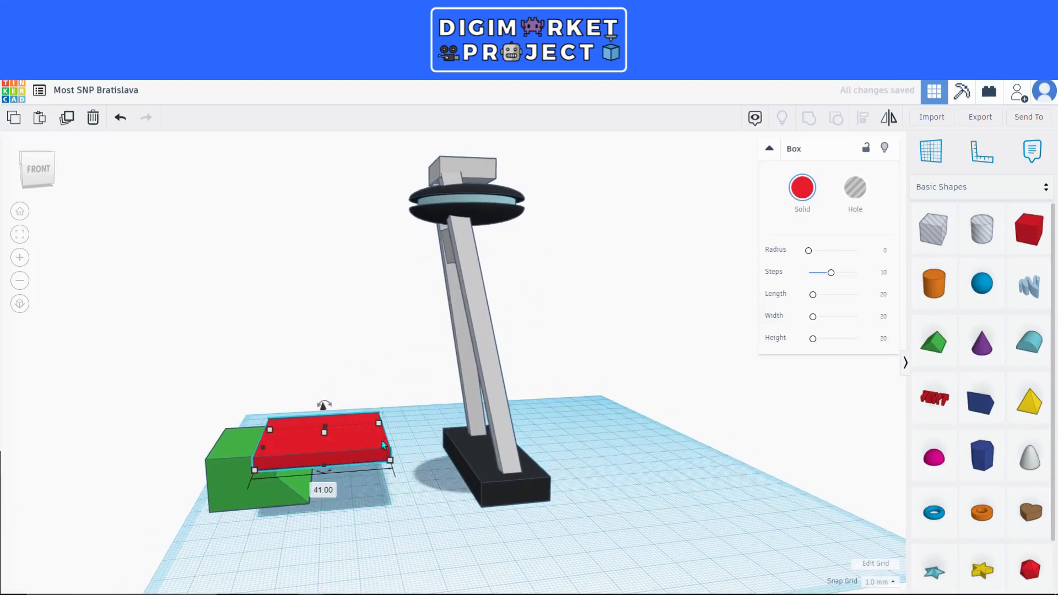
pyautogui.moveTo(209, 447); pyautogui.dragTo(464, 413, button='right')
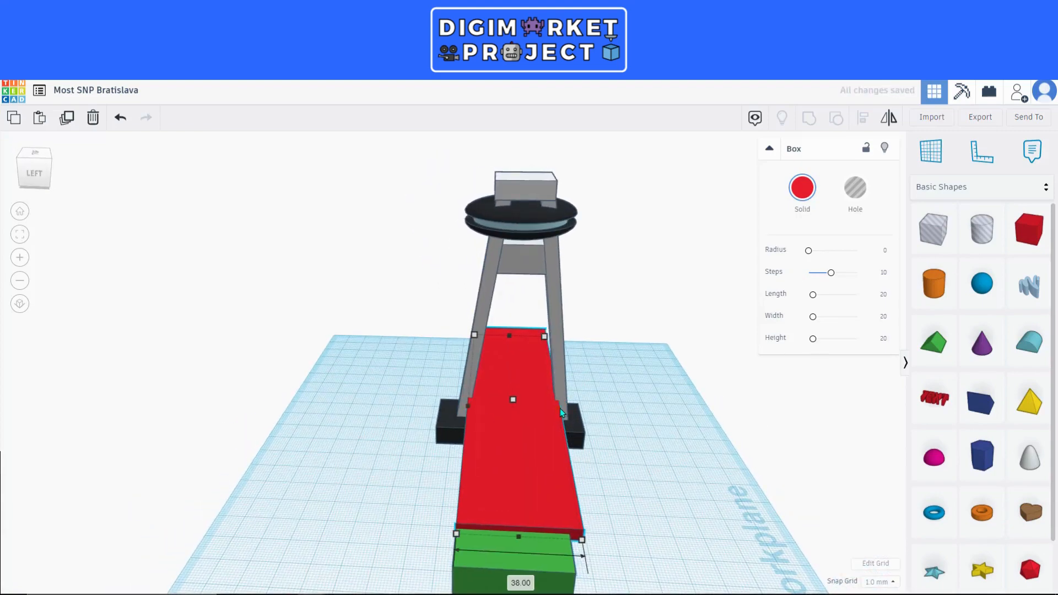
# - Colour the deck black and set the snap grid to 0.1 mm
pyautogui.click(802, 187)
pyautogui.click(793, 330)
pyautogui.scroll(-2, 649, 465)
pyautogui.click(880, 582)
pyautogui.click(876, 484)
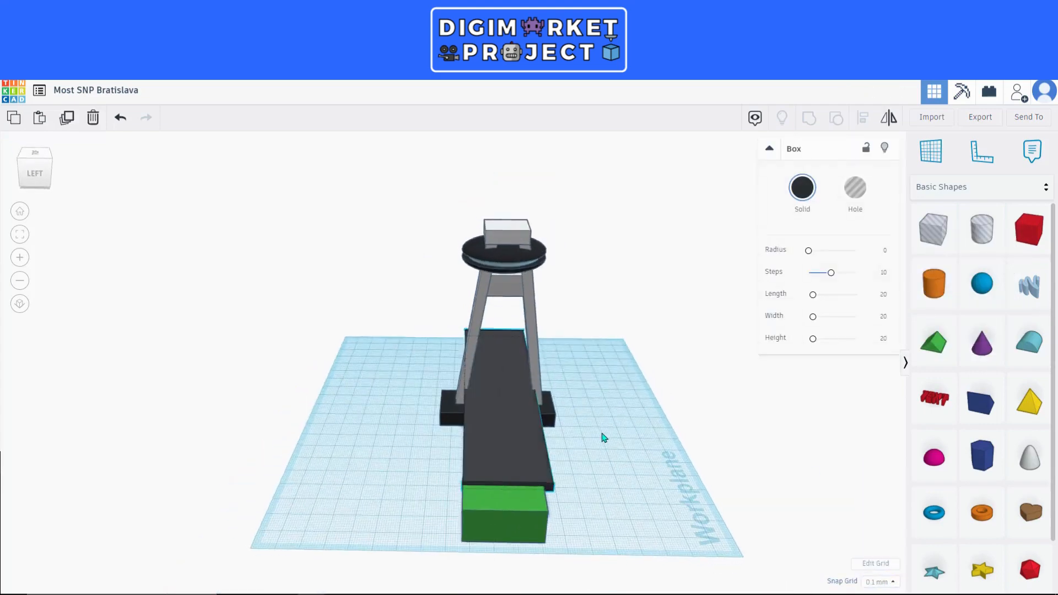
pyautogui.scroll(3, 471, 437)
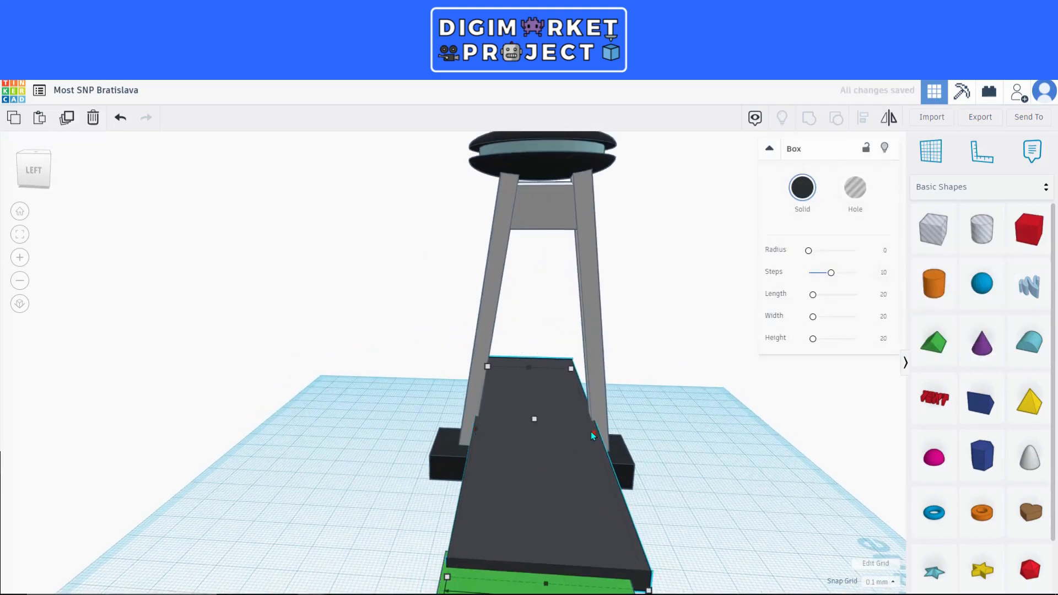
# - Shorten the green abutment from its outer end so it sits closer to the deck's end
pyautogui.moveTo(739, 473); pyautogui.dragTo(309, 485, button='right')
pyautogui.click(188, 530)
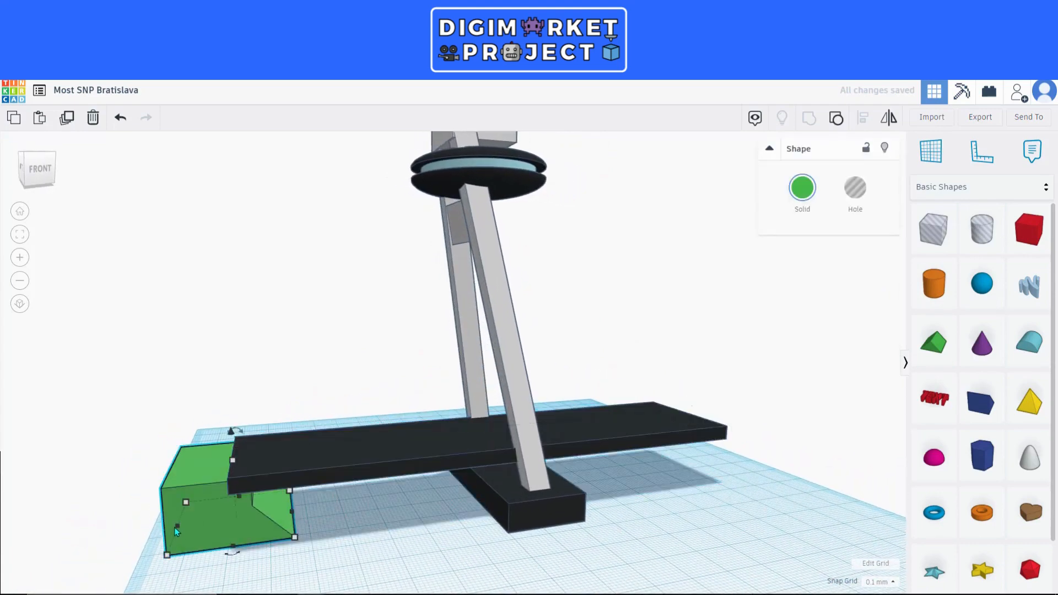
pyautogui.moveTo(175, 526); pyautogui.dragTo(221, 522)
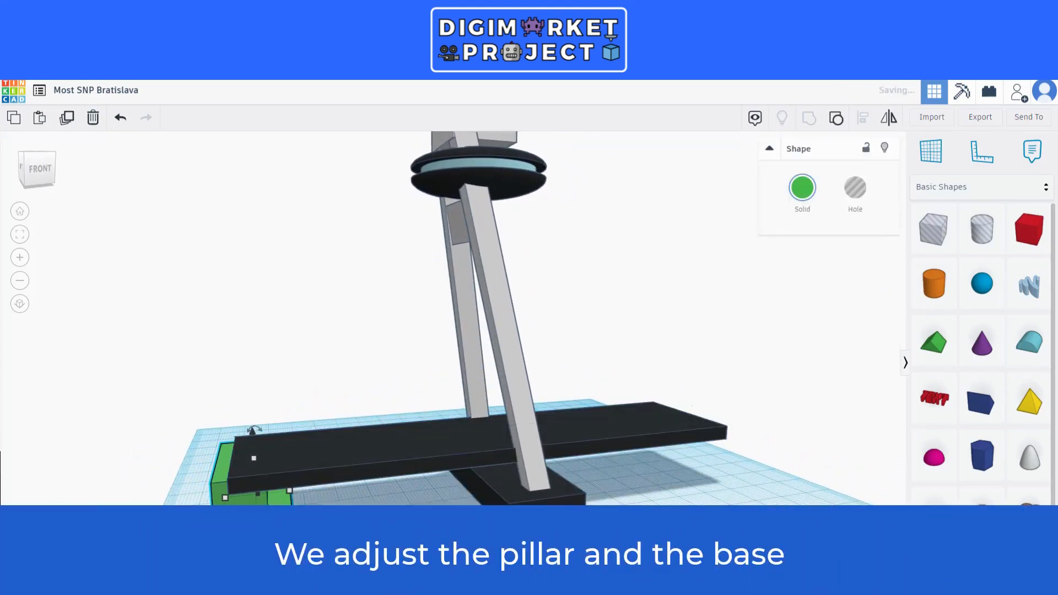
pyautogui.moveTo(260, 521); pyautogui.dragTo(263, 501, button='right')
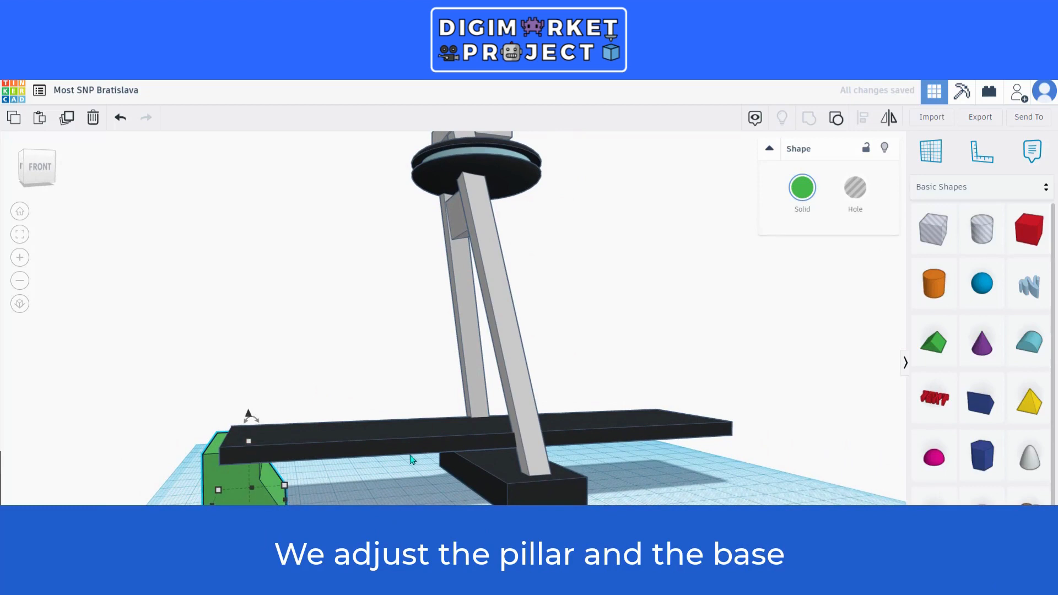
# - Extend the black deck's end over the abutment until it is flush with the abutment's outer face
pyautogui.click(380, 441)
pyautogui.scroll(-5, 330, 452)
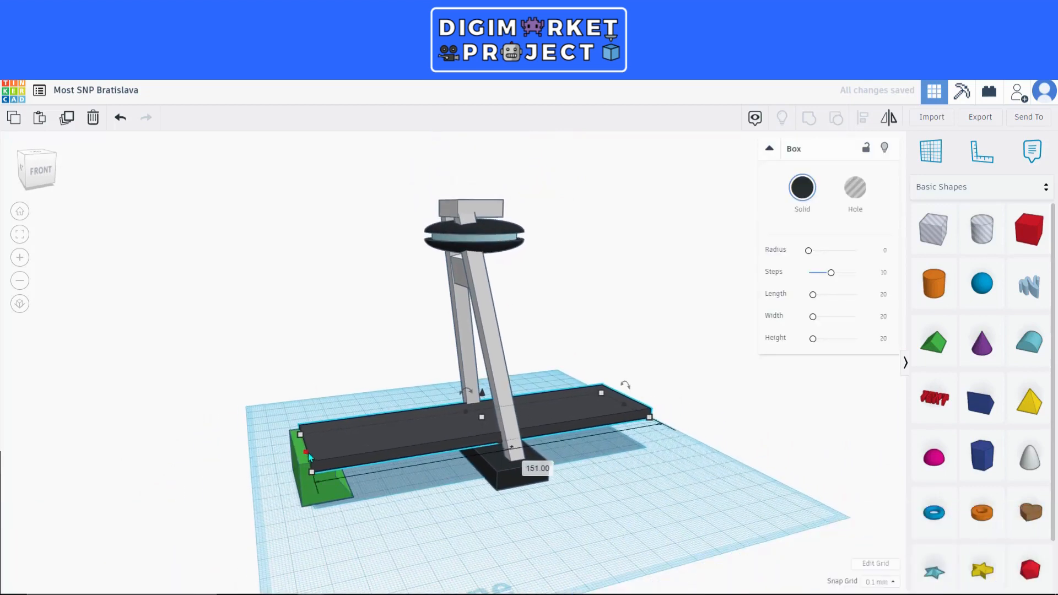
pyautogui.moveTo(295, 458); pyautogui.dragTo(588, 493, button='right')
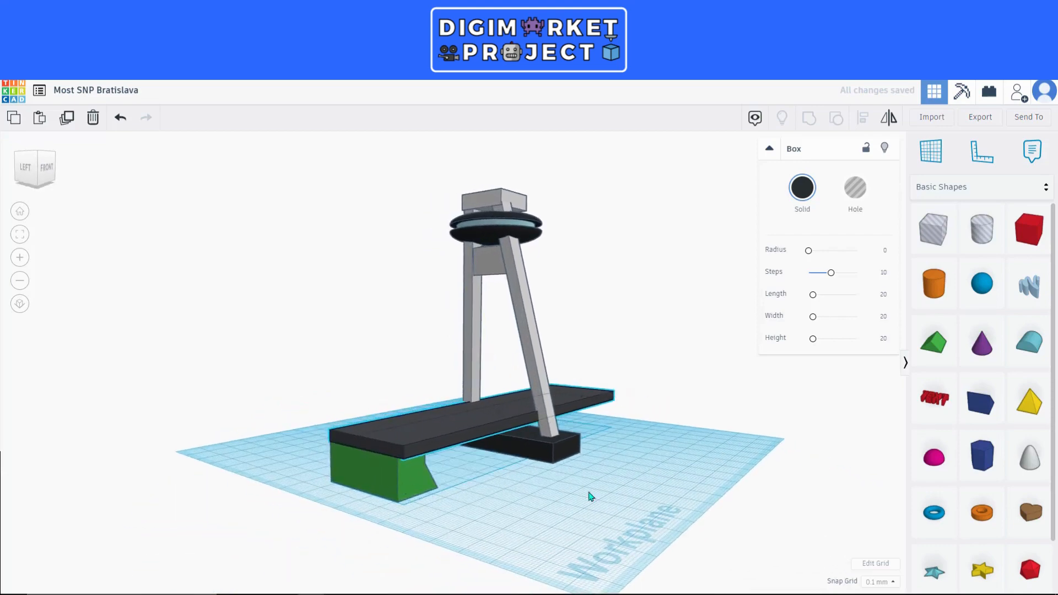
# - Recolour the green abutment grey
pyautogui.click(394, 476)
pyautogui.click(802, 188)
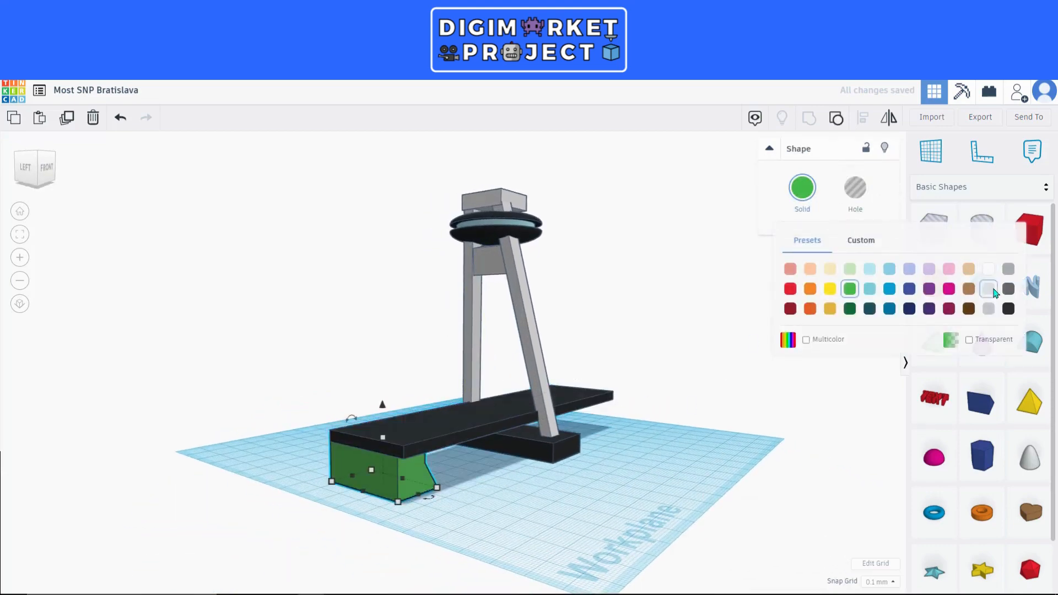
pyautogui.click(1009, 272)
pyautogui.click(545, 515)
# - Resize the grey abutment to about 36.1 mm wide so both of its sides line up with the deck
pyautogui.moveTo(536, 510); pyautogui.dragTo(513, 465, button='right')
pyautogui.click(513, 465)
pyautogui.moveTo(583, 486); pyautogui.dragTo(548, 497, button='right')
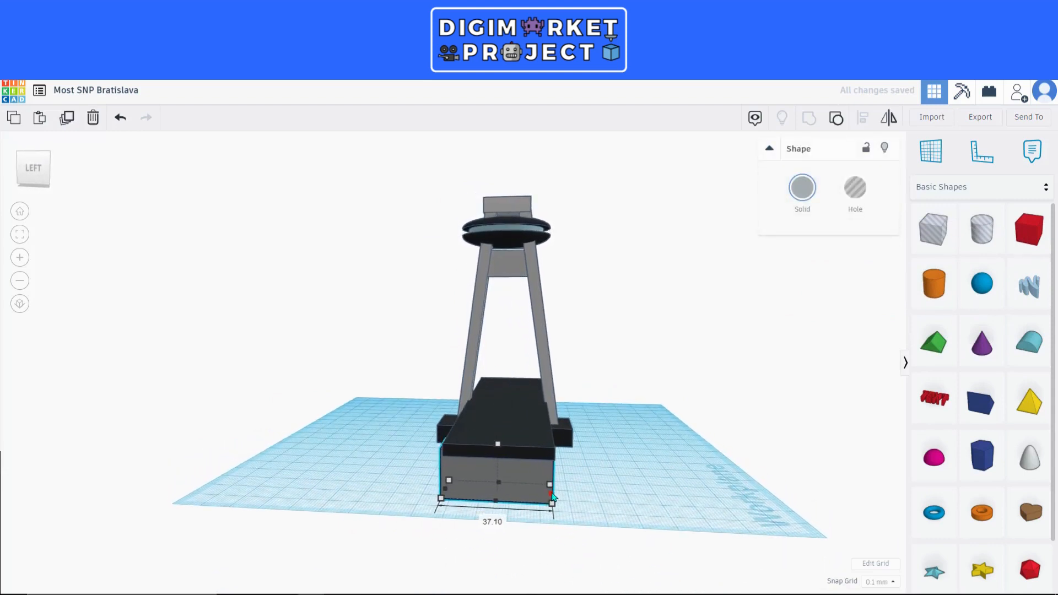
pyautogui.moveTo(479, 506); pyautogui.dragTo(468, 503, button='right')
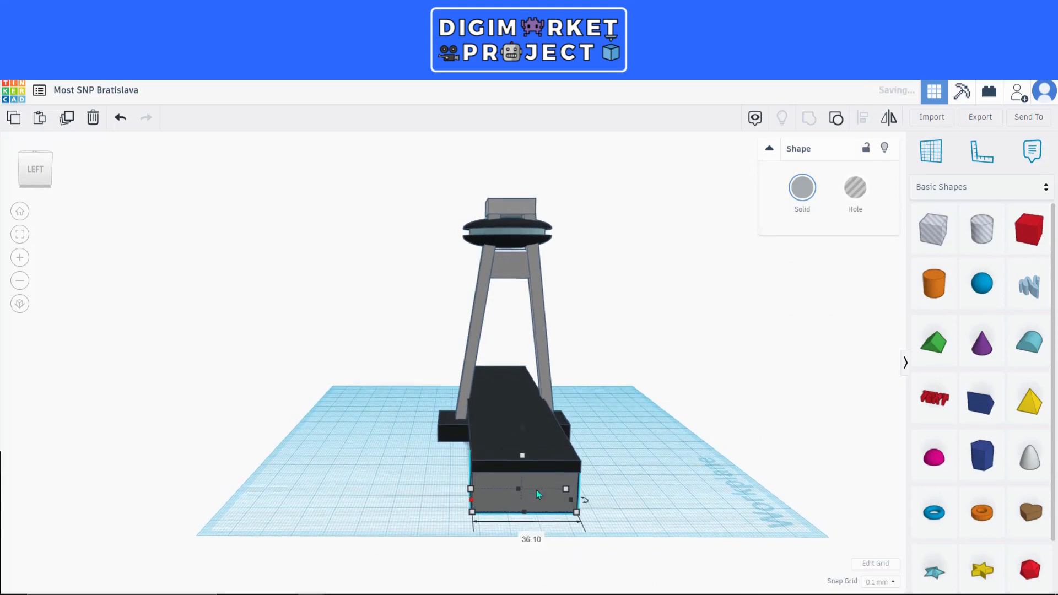
pyautogui.moveTo(538, 494); pyautogui.dragTo(534, 470, button='right')
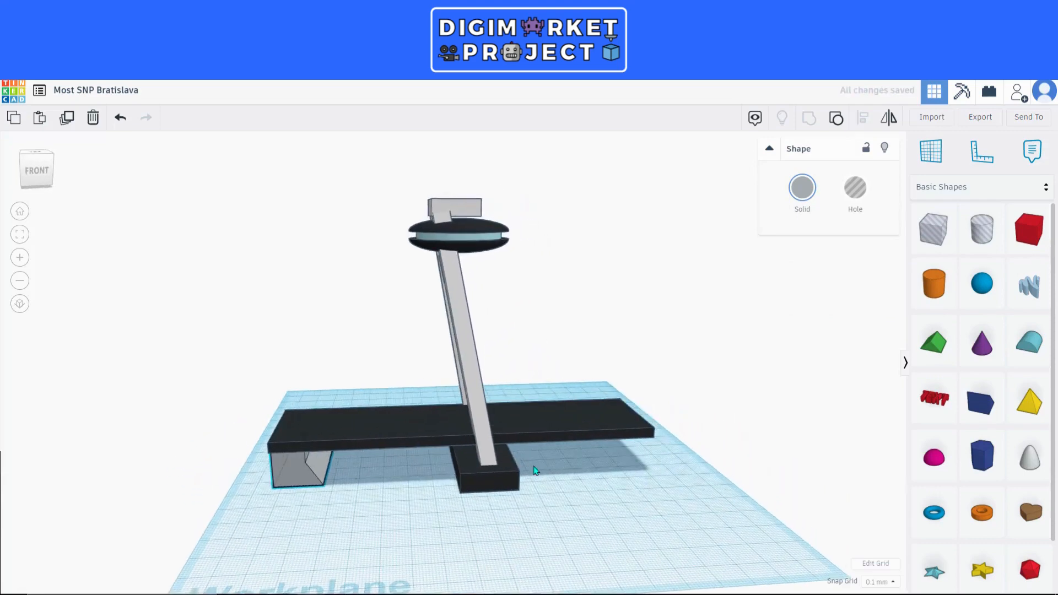
# - Lengthen the black deck to 183.3 mm by extending its far end beyond the pylon
pyautogui.click(620, 421)
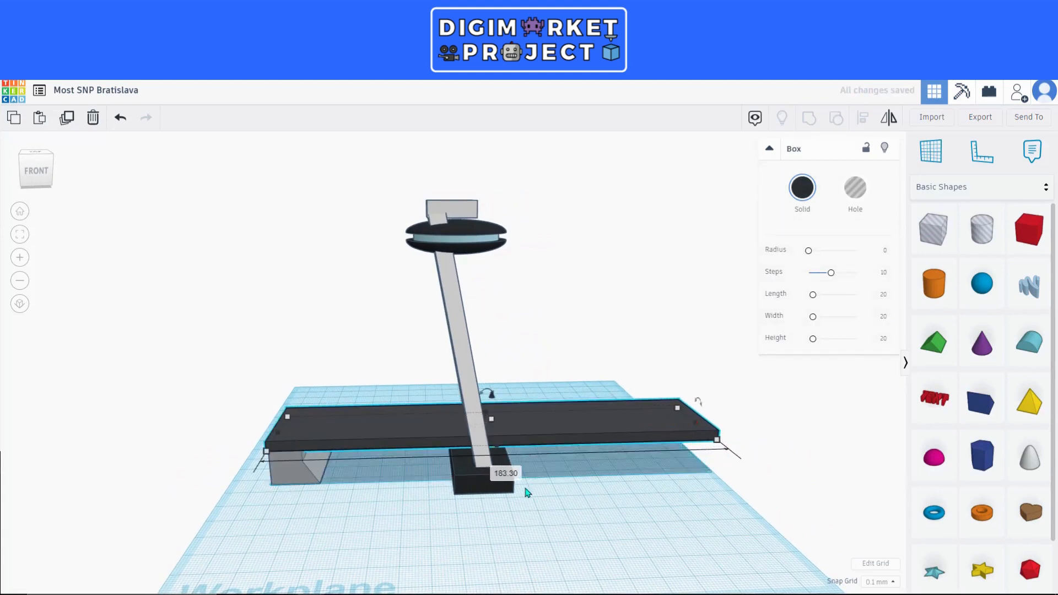
pyautogui.scroll(-4, 524, 491)
pyautogui.click(455, 505)
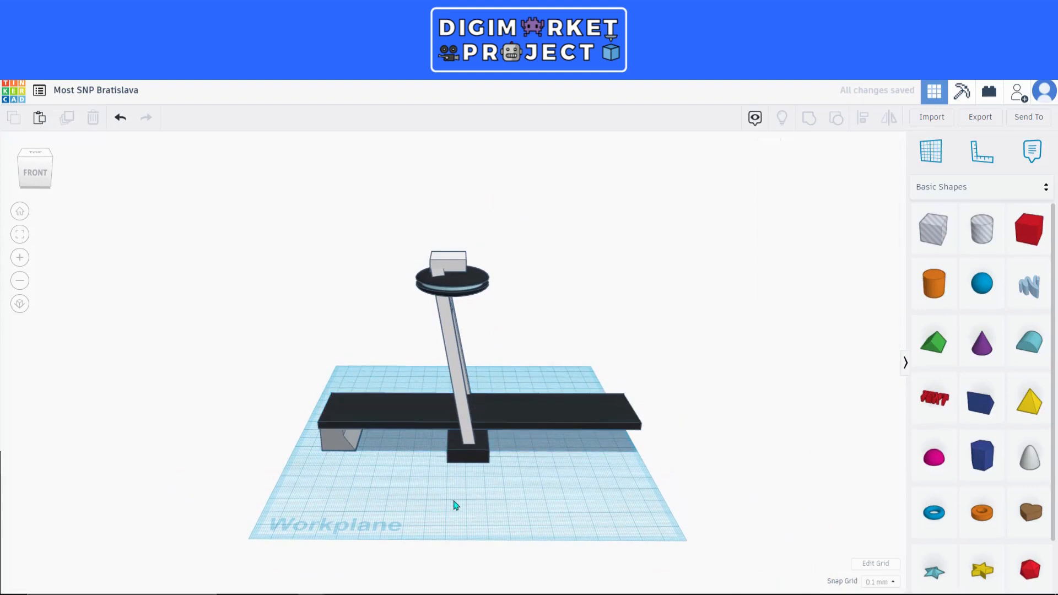
# - Nudge the whole pylon group along the deck toward the grey abutment
pyautogui.click(465, 449)
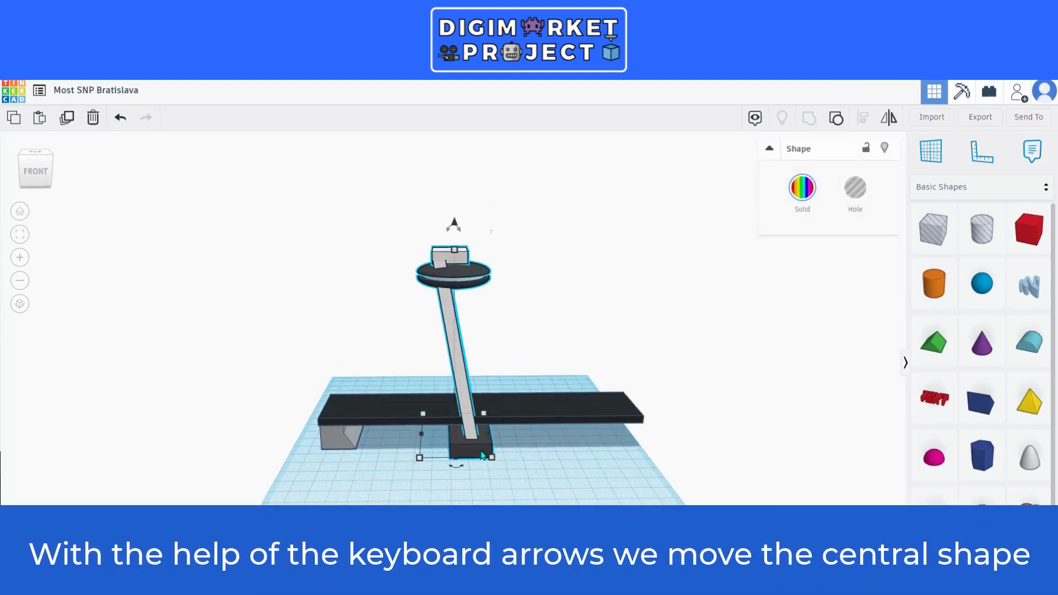
pyautogui.hotkey('shift', 'Left')
pyautogui.hotkey('shift', 'Left')
pyautogui.hotkey('shift', 'Left')
pyautogui.hotkey('shift', 'Left')
pyautogui.hotkey('shift', 'Left')
pyautogui.hotkey('shift', 'Left')
pyautogui.hotkey('shift', 'Left')
pyautogui.hotkey('shift', 'Left')
pyautogui.hotkey('shift', 'Left')
pyautogui.hotkey('shift', 'Left')
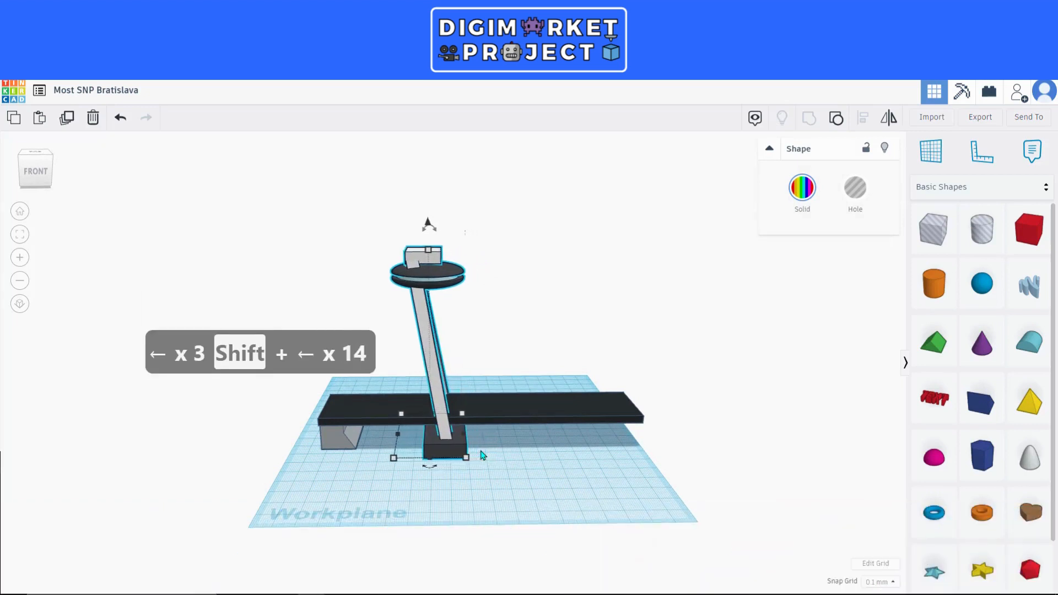
# - Add a box beneath the deck's far end and scale it to fit as a support up to the deck's underside
pyautogui.moveTo(513, 486)
pyautogui.mouseDown(button='right')
pyautogui.moveTo(597, 479)
pyautogui.moveTo(503, 482)
pyautogui.mouseUp(button='right')
pyautogui.scroll(5, 501, 482)
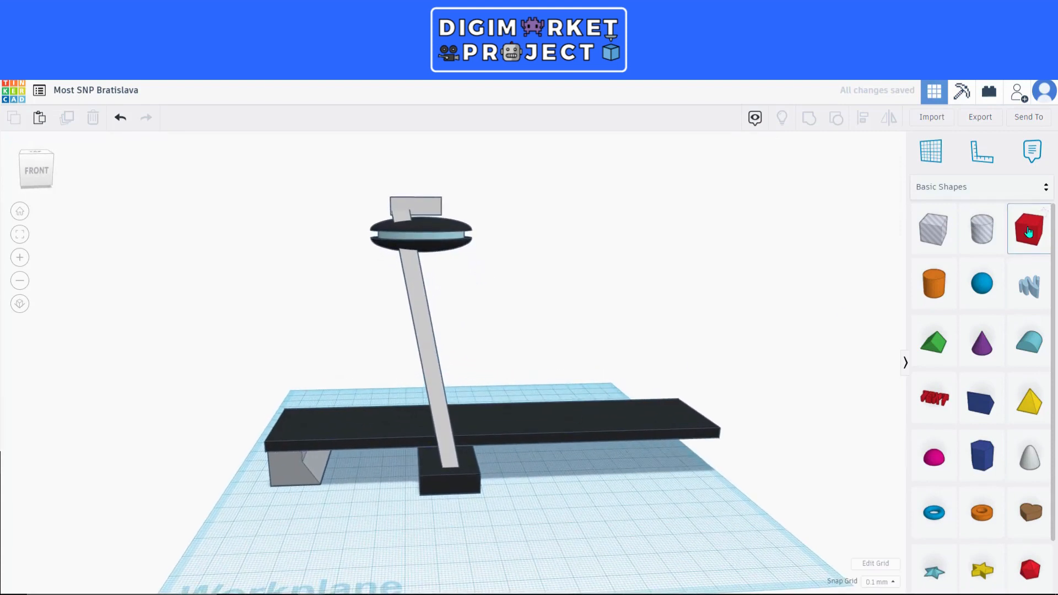
pyautogui.moveTo(1028, 231); pyautogui.dragTo(681, 468)
pyautogui.moveTo(681, 468); pyautogui.dragTo(655, 494, button='right')
pyautogui.scroll(3, 656, 494)
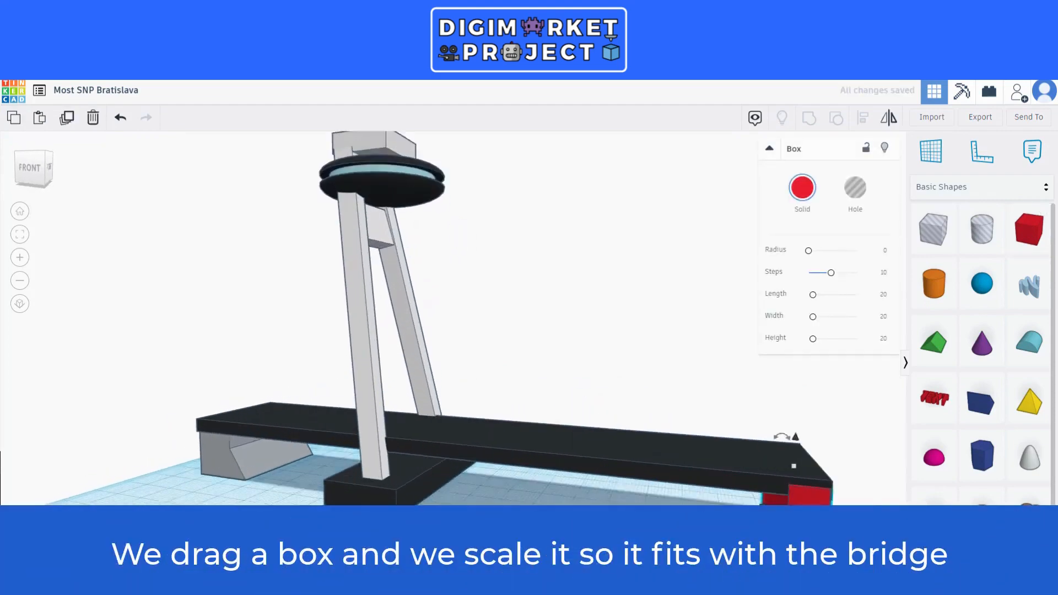
pyautogui.moveTo(771, 485); pyautogui.dragTo(744, 467, button='right')
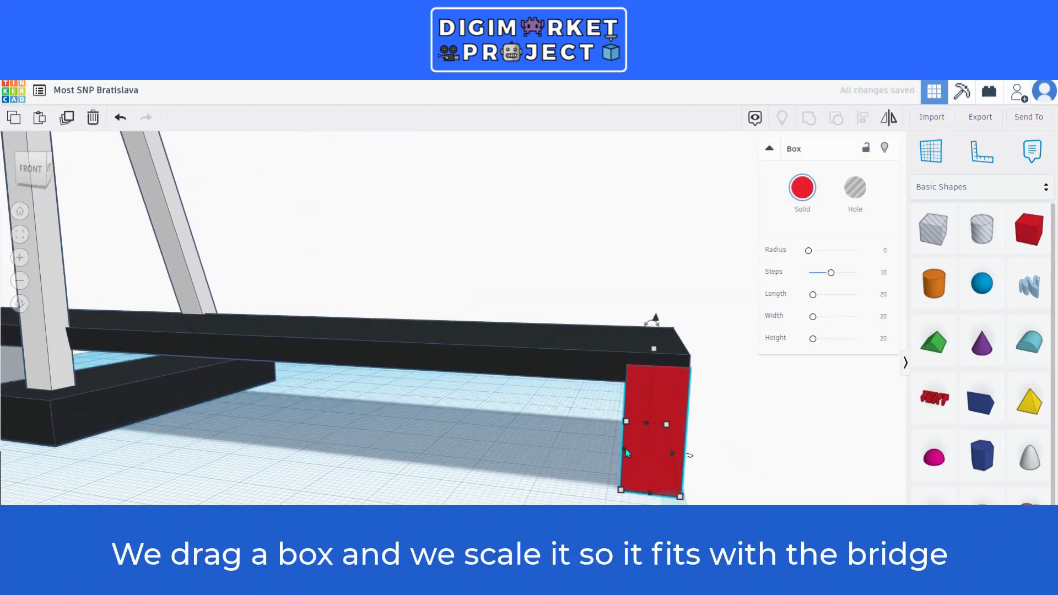
pyautogui.moveTo(656, 344); pyautogui.dragTo(658, 358)
# - Colour the red support box under the deck's far end grey
pyautogui.click(527, 461)
pyautogui.click(658, 435)
pyautogui.click(801, 188)
pyautogui.click(988, 308)
# - Add a 64-sided cylinder beside the deck near the pylon and set its height to 73.6 mm
pyautogui.scroll(-10, 439, 399)
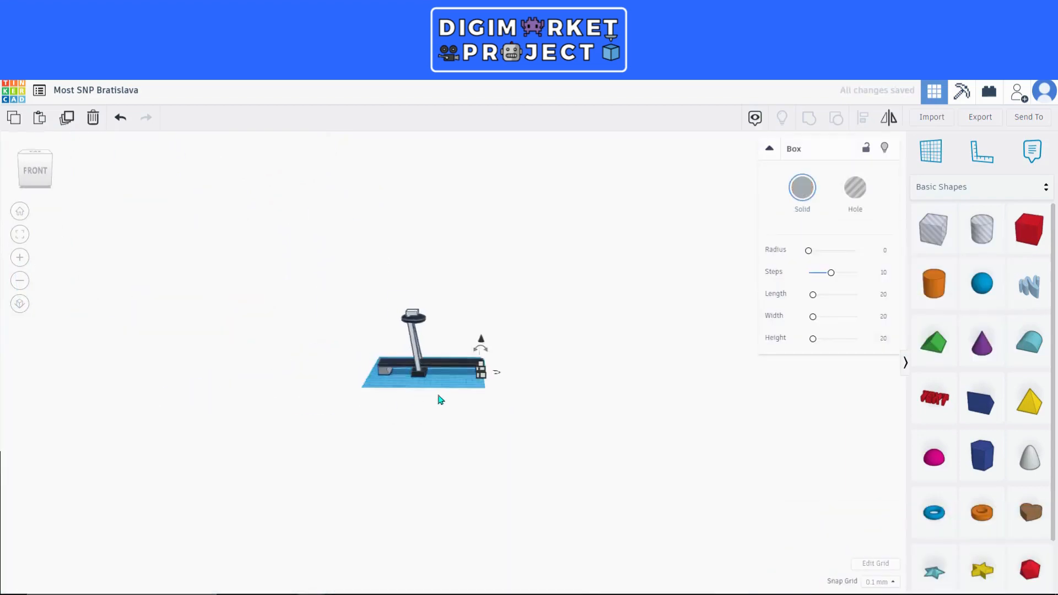
pyautogui.scroll(5, 630, 375)
pyautogui.moveTo(630, 376); pyautogui.dragTo(688, 385, button='right')
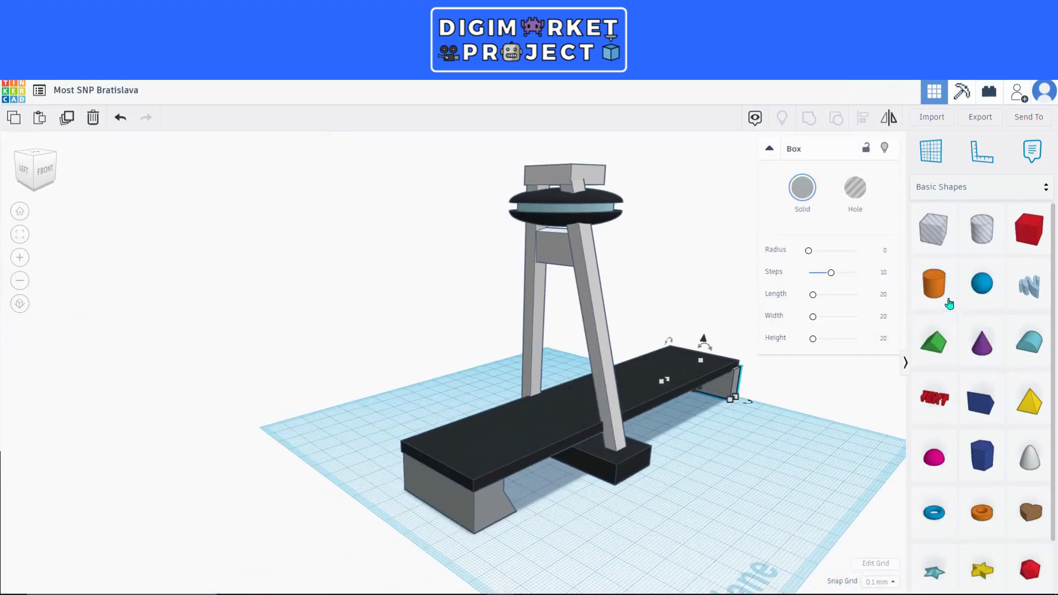
pyautogui.moveTo(934, 284); pyautogui.dragTo(575, 468)
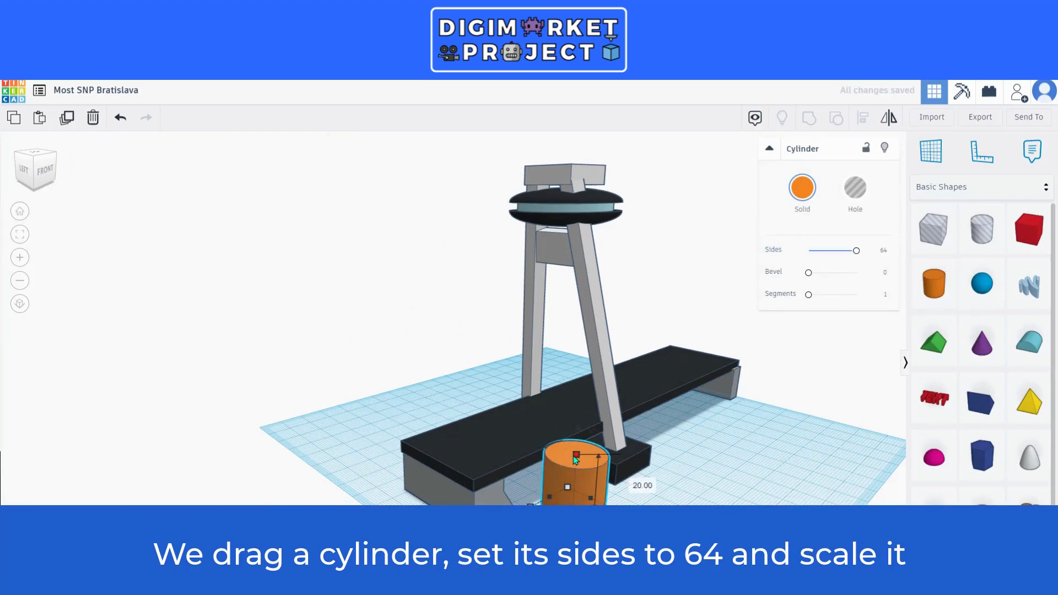
pyautogui.moveTo(580, 296); pyautogui.dragTo(581, 289)
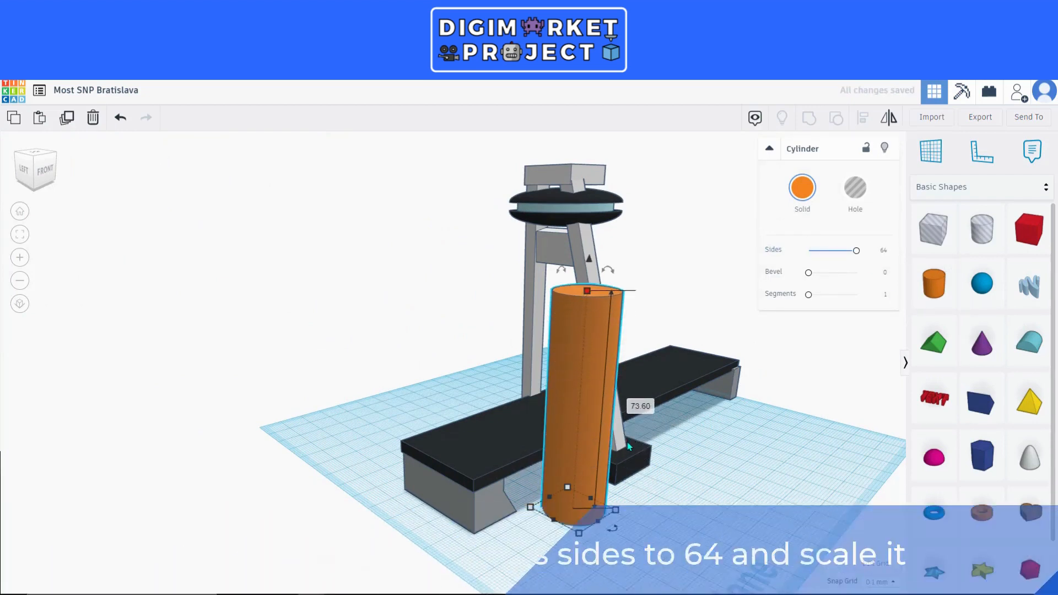
# - Narrow the orange cylinder into a slender cable rod and stretch its height to about 64 mm
pyautogui.keyDown('shift'); pyautogui.moveTo(608, 510); pyautogui.dragTo(591, 509); pyautogui.keyUp('shift')
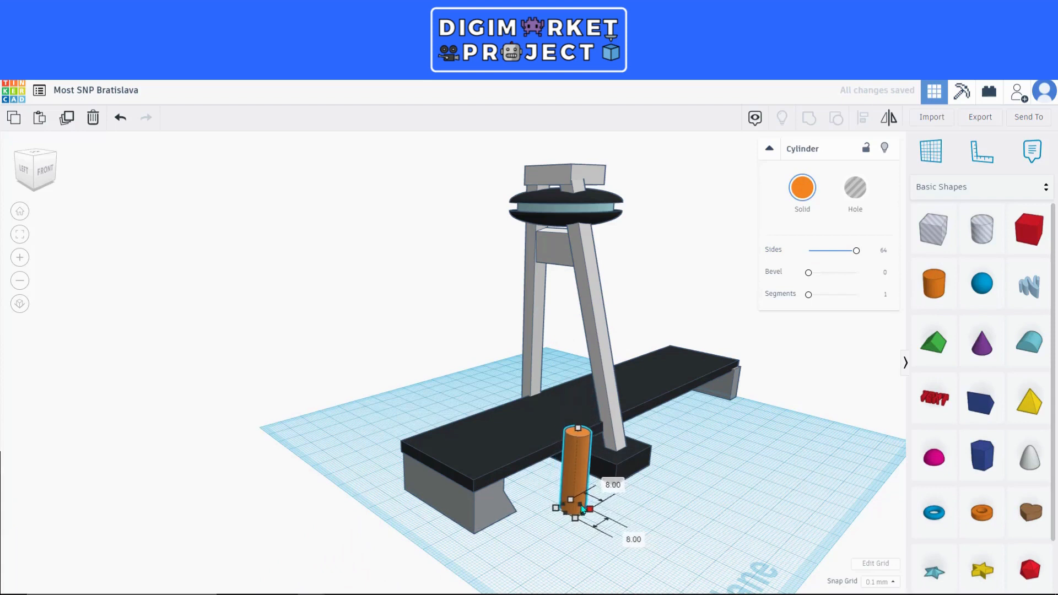
pyautogui.moveTo(576, 473); pyautogui.dragTo(585, 275)
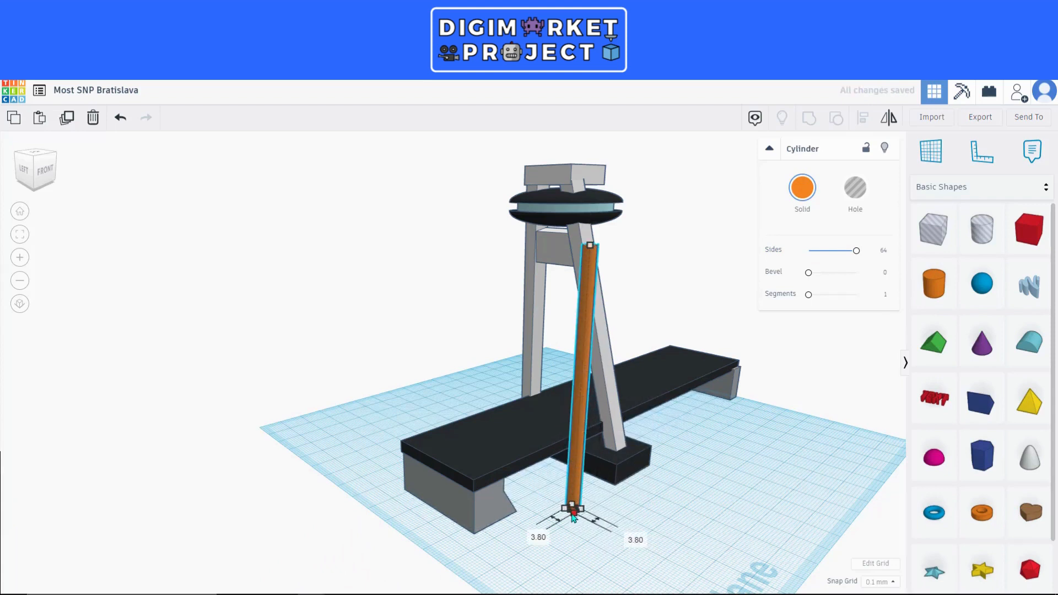
pyautogui.moveTo(578, 453); pyautogui.dragTo(590, 300)
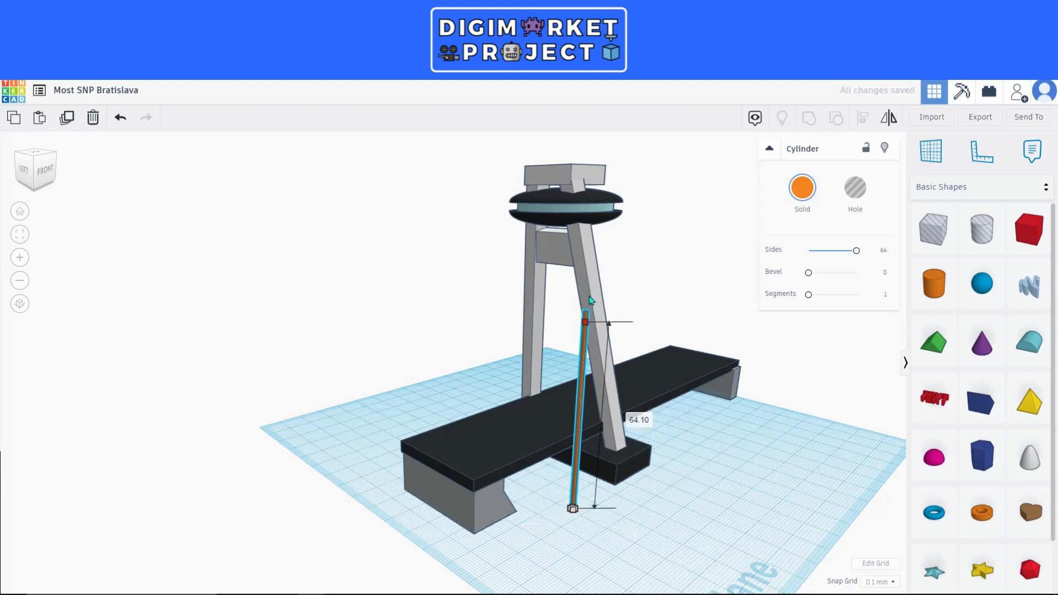
# - Move the slender rod onto the deck above the near abutment and stretch it to about 74.9 mm tall
pyautogui.moveTo(591, 306); pyautogui.dragTo(526, 477, button='right')
pyautogui.moveTo(542, 481); pyautogui.dragTo(463, 466)
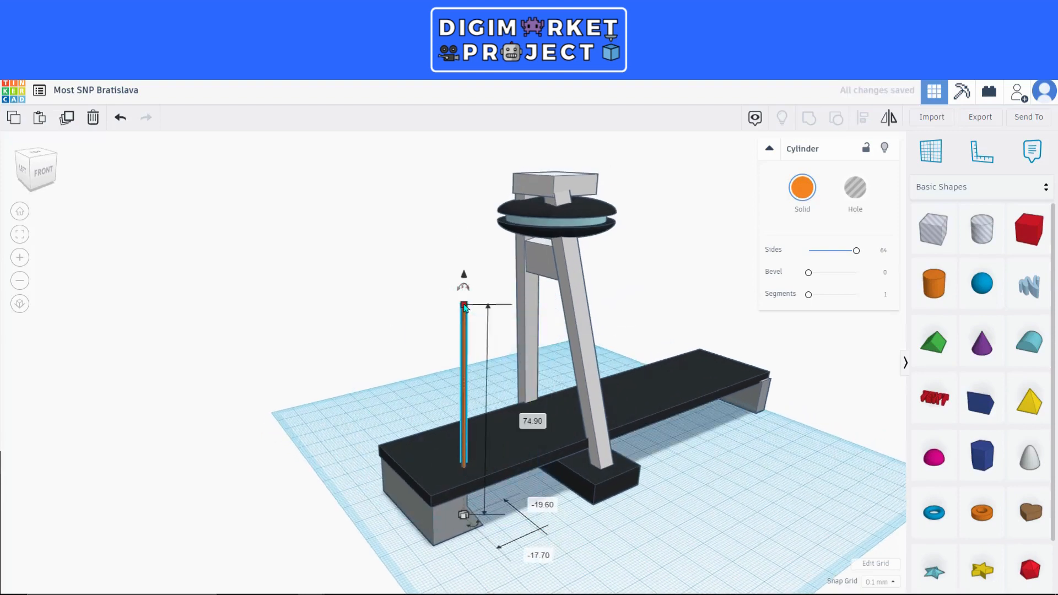
# - Tilt the slender rod by about 42° so its upper end leans toward the pylon
pyautogui.moveTo(609, 354); pyautogui.dragTo(537, 361, button='right')
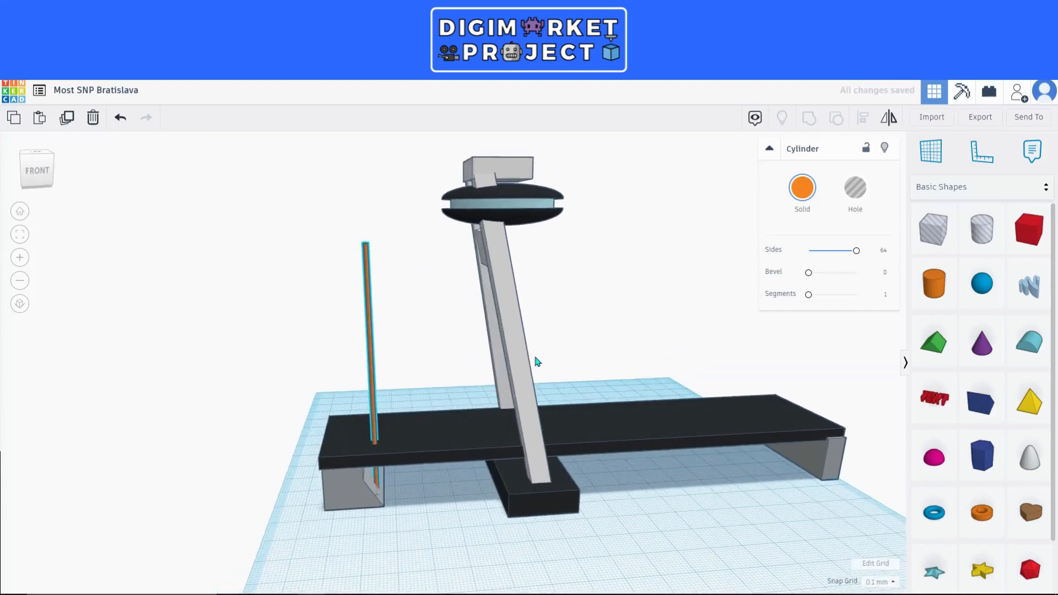
pyautogui.moveTo(385, 234); pyautogui.dragTo(504, 257)
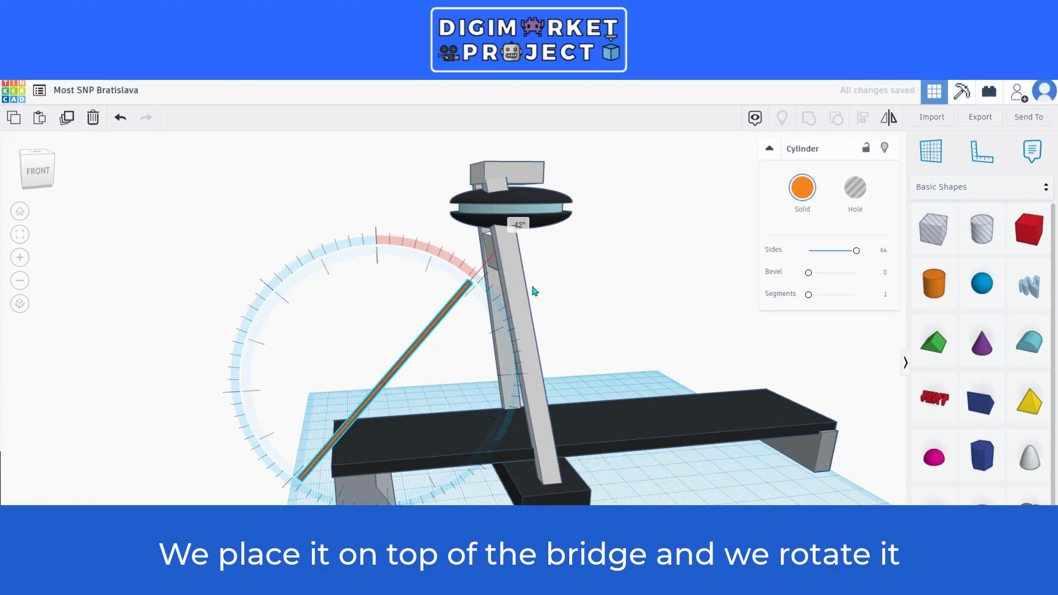
pyautogui.moveTo(534, 290); pyautogui.dragTo(533, 290)
pyautogui.moveTo(533, 291); pyautogui.dragTo(799, 287, button='right')
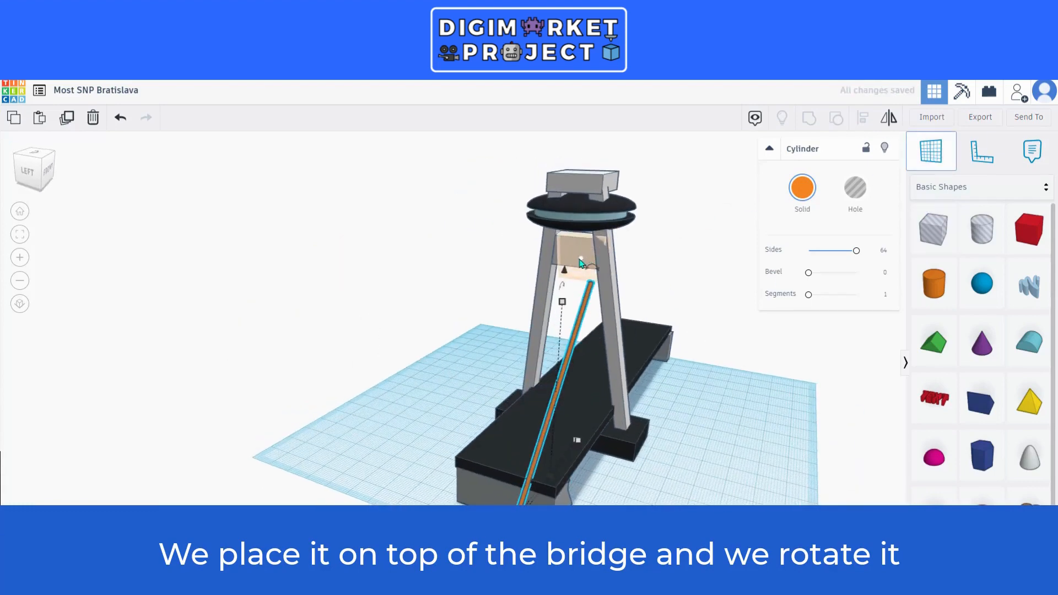
# - Set the workplane on the pylon crossbeam's face, nudge the rod until its upper end reaches the pylon, and restore the base workplane
pyautogui.click(580, 263)
pyautogui.moveTo(673, 366); pyautogui.dragTo(443, 352, button='right')
pyautogui.press('Left')
pyautogui.press('Left')
pyautogui.press('Left')
pyautogui.press('Left')
pyautogui.press('Left')
pyautogui.press('Left')
pyautogui.press('Left')
pyautogui.press('Left')
pyautogui.press('Left')
pyautogui.press('Left')
pyautogui.press('Left')
pyautogui.press('Left')
pyautogui.press('Left')
pyautogui.press('Left')
pyautogui.press('Left')
pyautogui.press('Left')
pyautogui.press('Left')
pyautogui.press('Left')
pyautogui.press('Left')
pyautogui.press('Left')
pyautogui.click(919, 140)
pyautogui.click(683, 220)
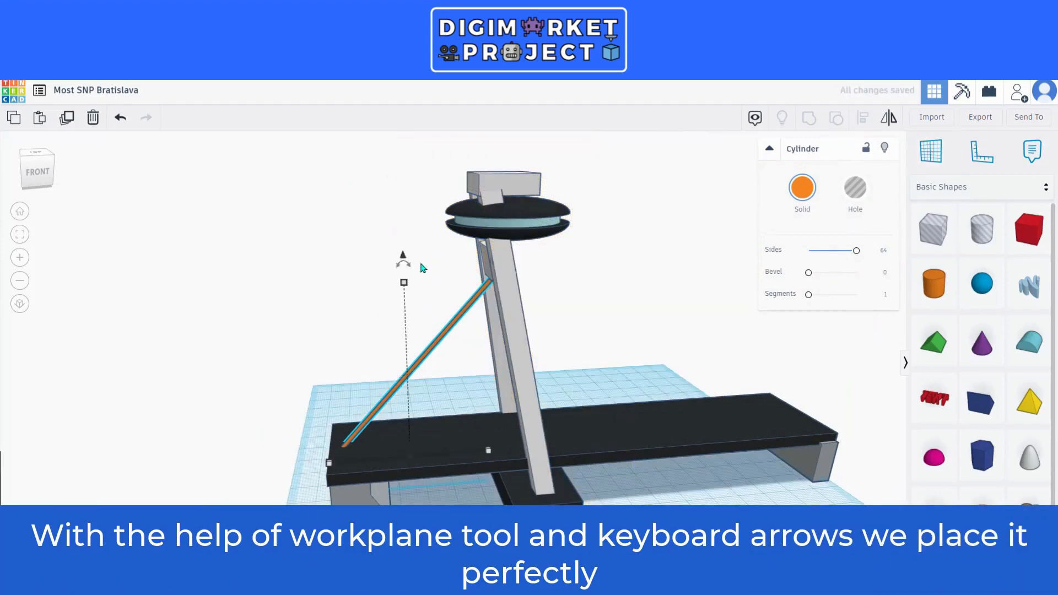
# - Tilt the rod more steeply and nudge it along the deck so its upper end meets the crossbeam
pyautogui.moveTo(421, 266); pyautogui.dragTo(395, 227)
pyautogui.press('Right')
pyautogui.press('Right')
pyautogui.press('Right')
pyautogui.press('Right')
pyautogui.press('Right')
pyautogui.press('Right')
pyautogui.press('Right')
pyautogui.press('Right')
pyautogui.press('Right')
pyautogui.press('Right')
pyautogui.press('Right')
pyautogui.press('Right')
pyautogui.press('Right')
pyautogui.press('Right')
pyautogui.press('Right')
pyautogui.press('Right')
pyautogui.press('Right')
pyautogui.press('Right')
pyautogui.press('Right')
pyautogui.press('Right')
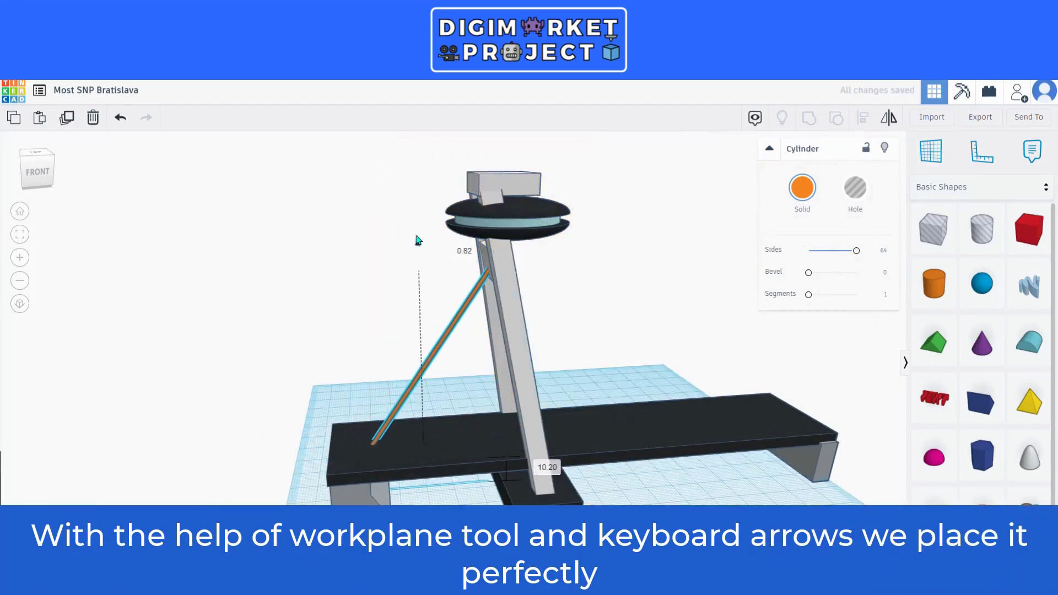
pyautogui.press('Right')
pyautogui.press('Right')
pyautogui.press('Right')
pyautogui.press('Right')
pyautogui.press('Right')
pyautogui.press('Right')
pyautogui.press('Right')
pyautogui.press('Right')
pyautogui.press('Right')
pyautogui.press('Right')
pyautogui.press('Right')
pyautogui.press('Right')
pyautogui.press('Right')
pyautogui.press('Right')
pyautogui.press('Right')
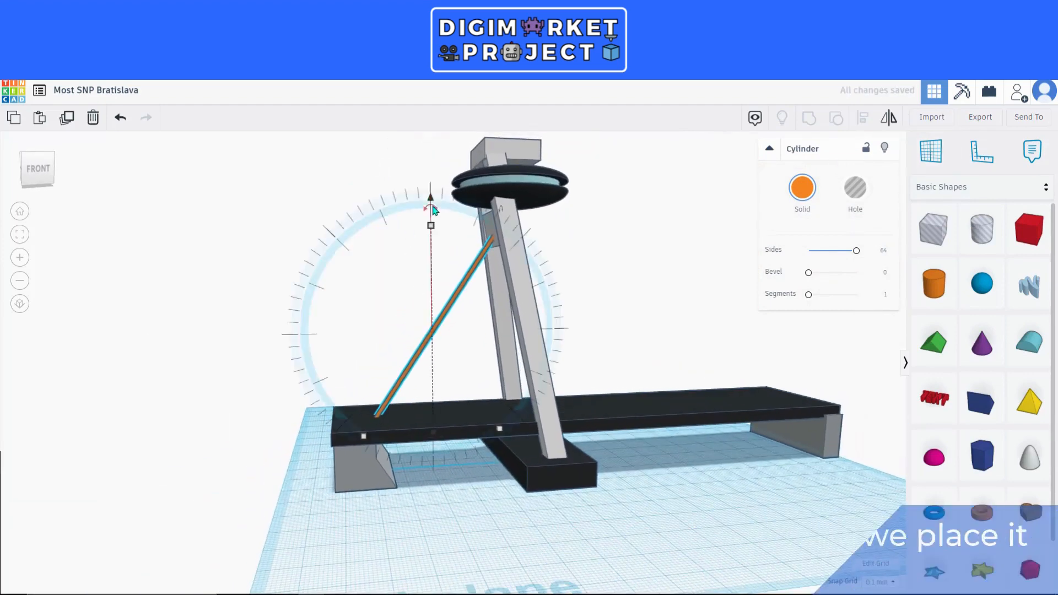
# - Readjust the rod's slope and use a workplane on the crossbeam's face to fit the rod's upper end to it
pyautogui.moveTo(428, 208); pyautogui.dragTo(429, 179)
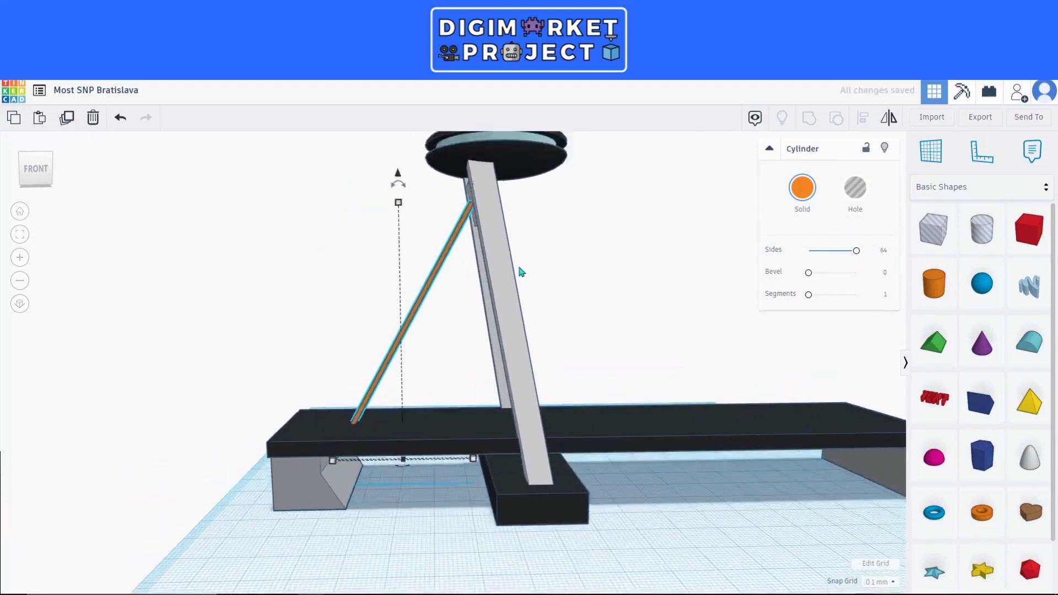
pyautogui.press('w')
pyautogui.click(709, 315)
pyautogui.moveTo(709, 315); pyautogui.dragTo(503, 358, button='right')
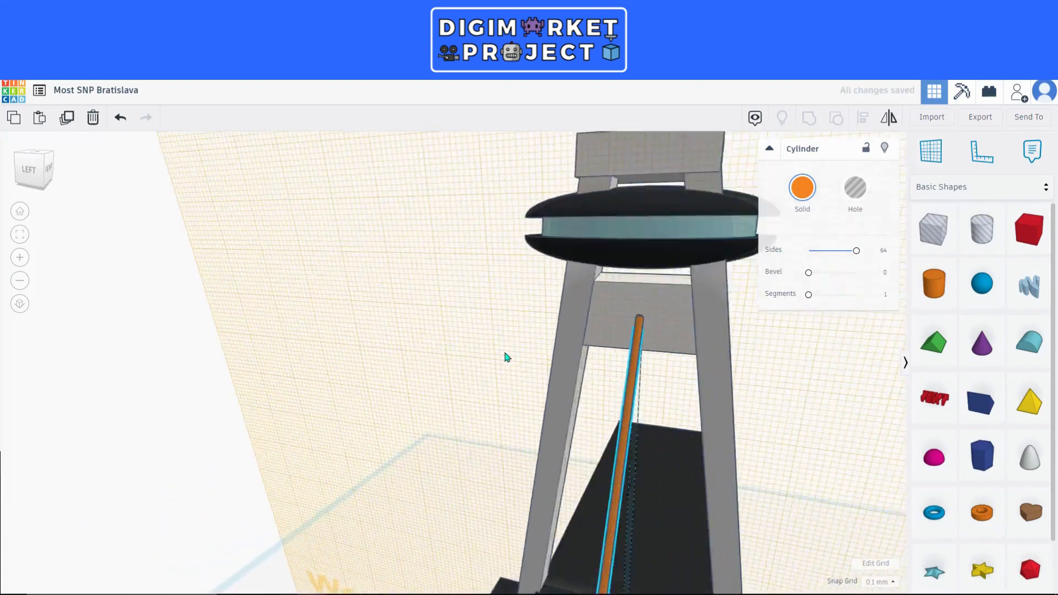
pyautogui.scroll(5, 697, 395)
pyautogui.moveTo(695, 356); pyautogui.dragTo(418, 452, button='right')
pyautogui.scroll(-8, 689, 448)
pyautogui.scroll(3, 419, 352)
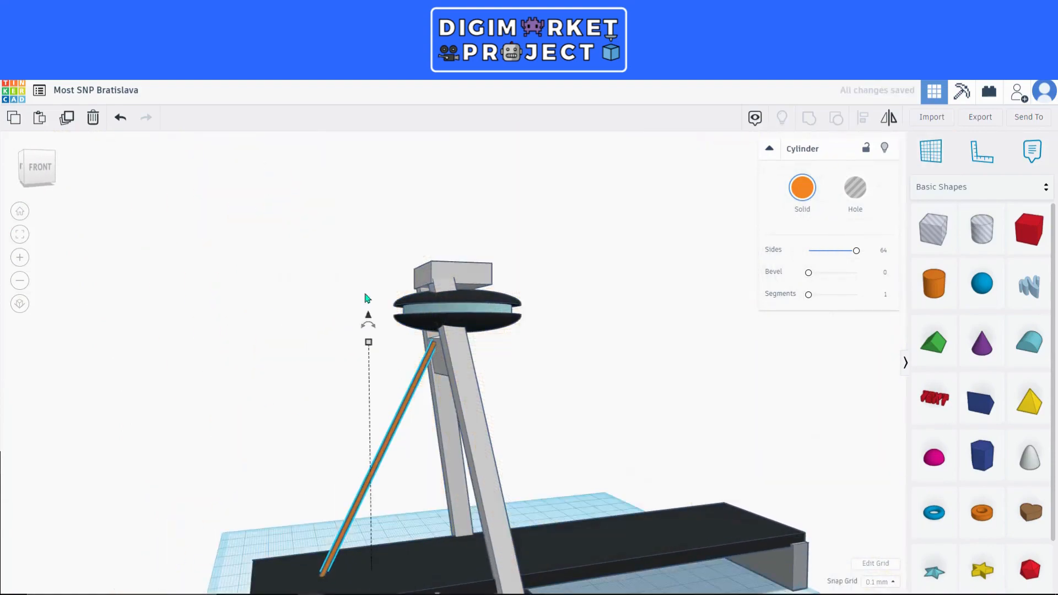
# - Fine-tune the rod's lean toward the pylon and nudge it slightly back along the deck
pyautogui.moveTo(366, 301); pyautogui.dragTo(396, 264)
pyautogui.scroll(-3, 413, 415)
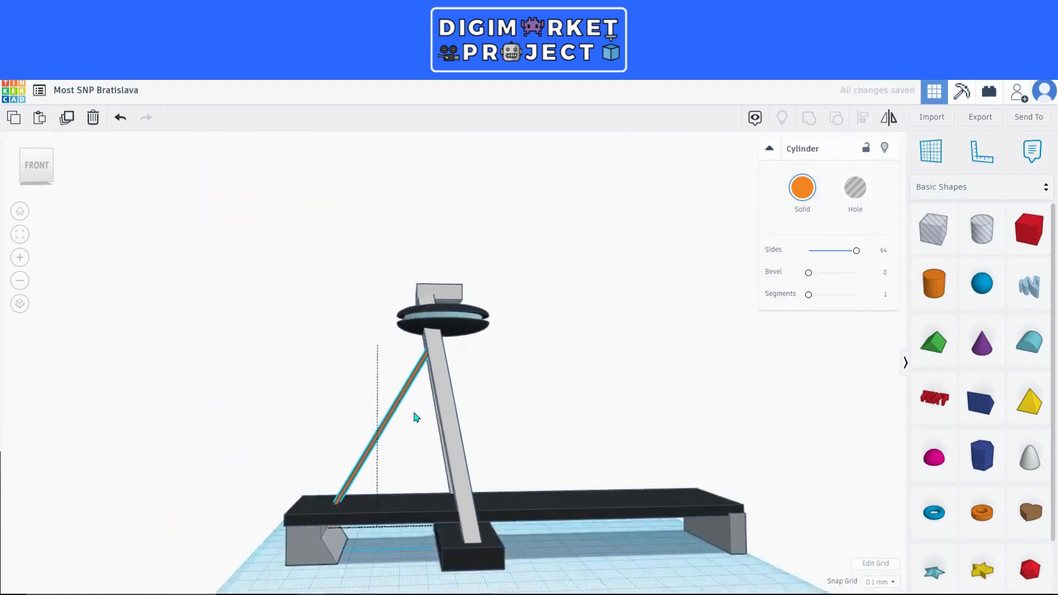
pyautogui.click(304, 546)
pyautogui.press('Left')
pyautogui.press('Left')
pyautogui.click(386, 567)
# - Centre the orange rod on the pylon group across the deck's width using alignment
pyautogui.moveTo(440, 563); pyautogui.dragTo(620, 549, button='right')
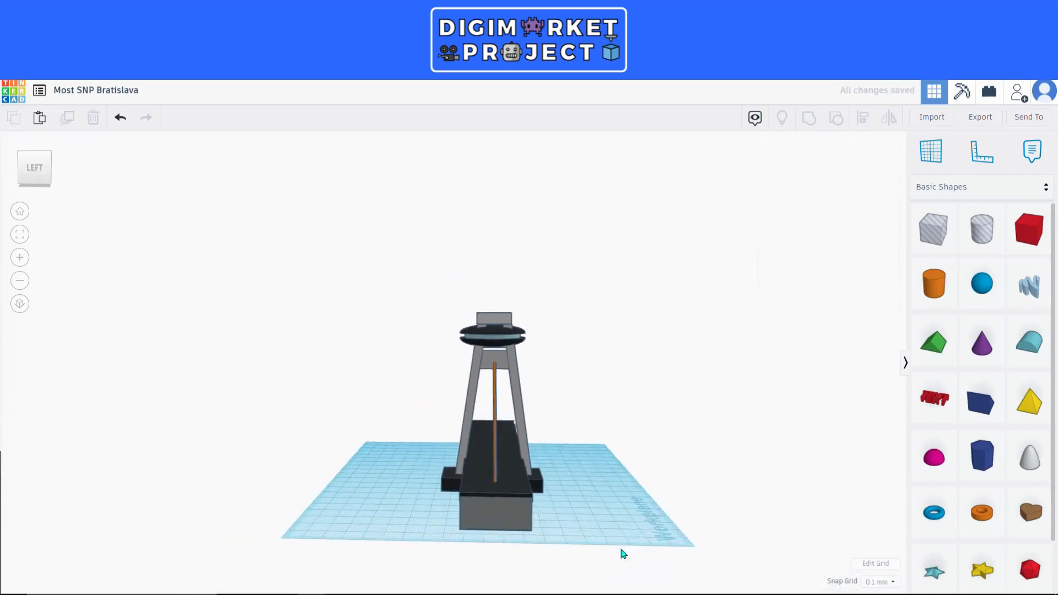
pyautogui.click(495, 422)
pyautogui.click(862, 118)
pyautogui.scroll(5, 597, 335)
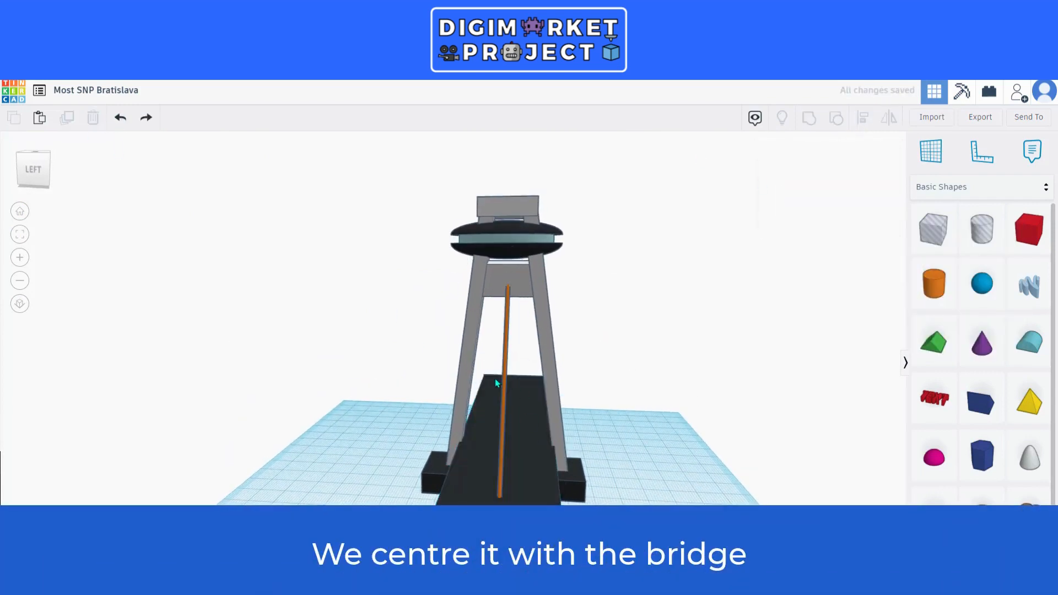
pyautogui.click(562, 436)
pyautogui.scroll(-3, 498, 485)
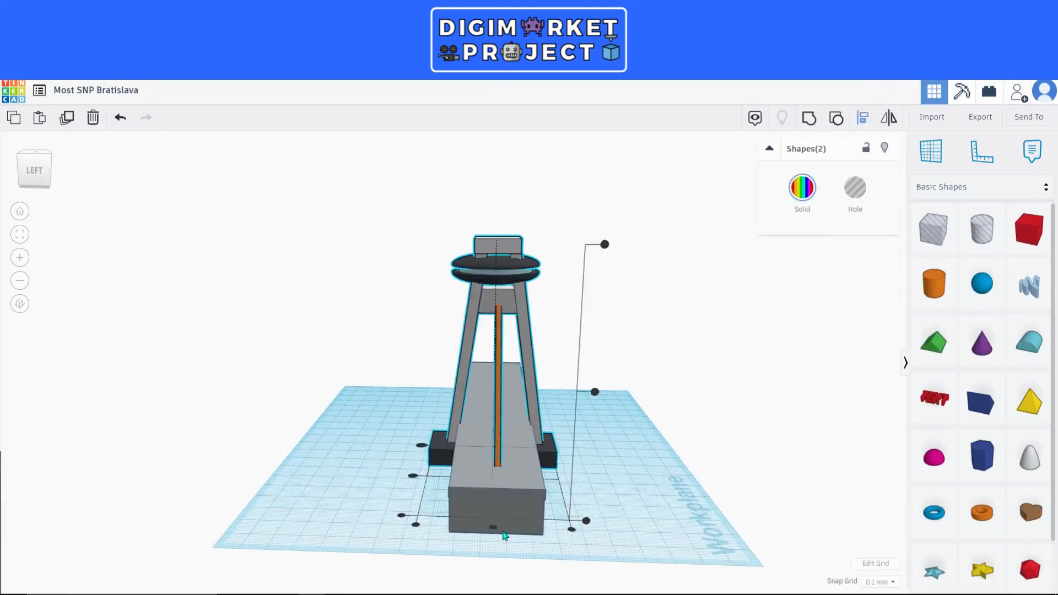
pyautogui.click(504, 536)
pyautogui.scroll(3, 499, 435)
pyautogui.click(544, 352)
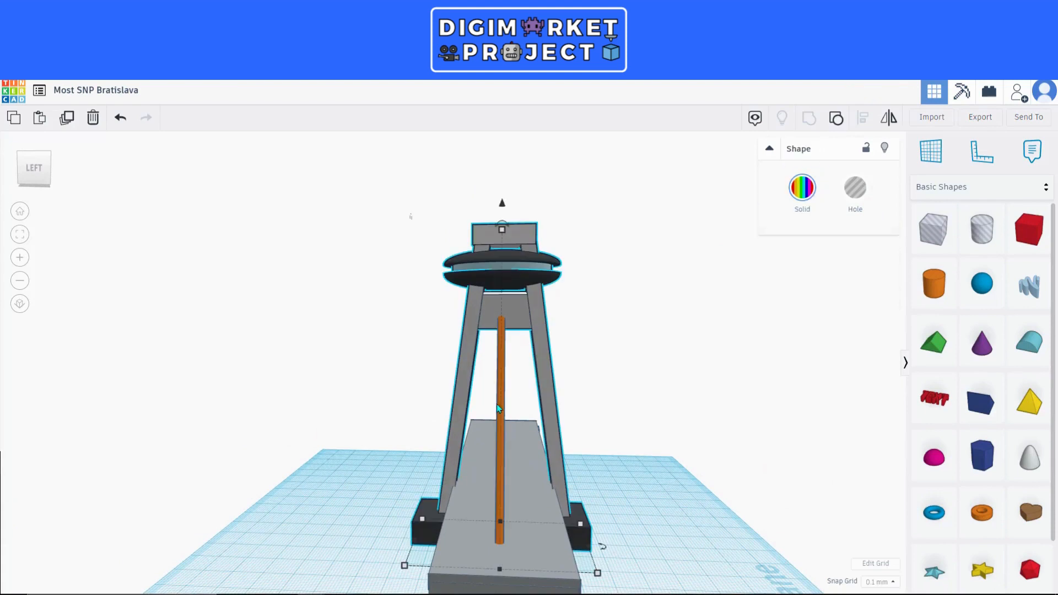
# - Duplicate the centred rod and tilt the copy 6° sideways across the deck
pyautogui.click(500, 435)
pyautogui.moveTo(501, 435); pyautogui.dragTo(473, 438, button='right')
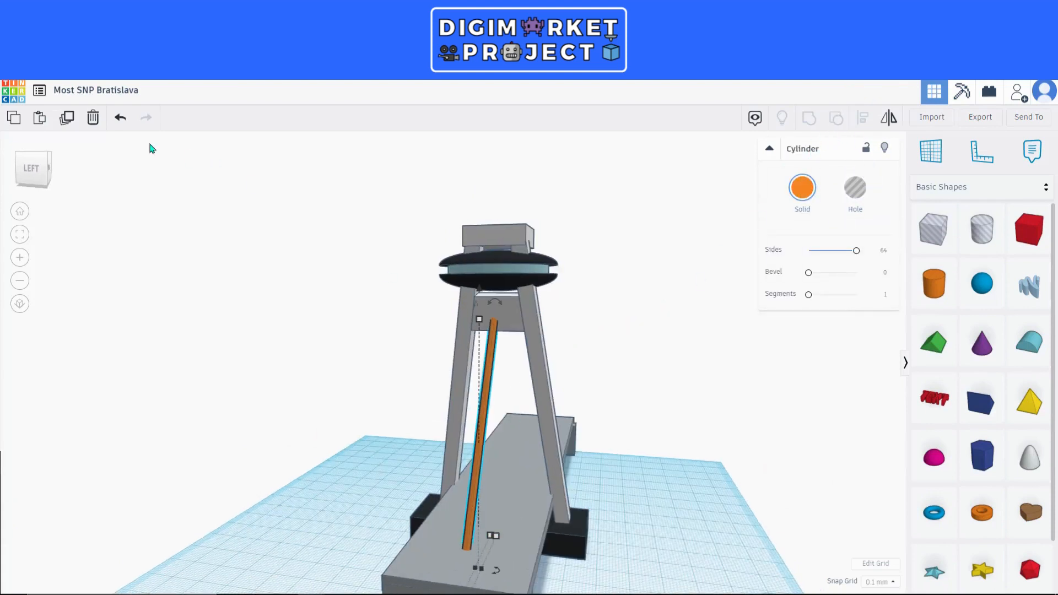
pyautogui.click(70, 119)
pyautogui.moveTo(708, 461); pyautogui.dragTo(701, 437, button='right')
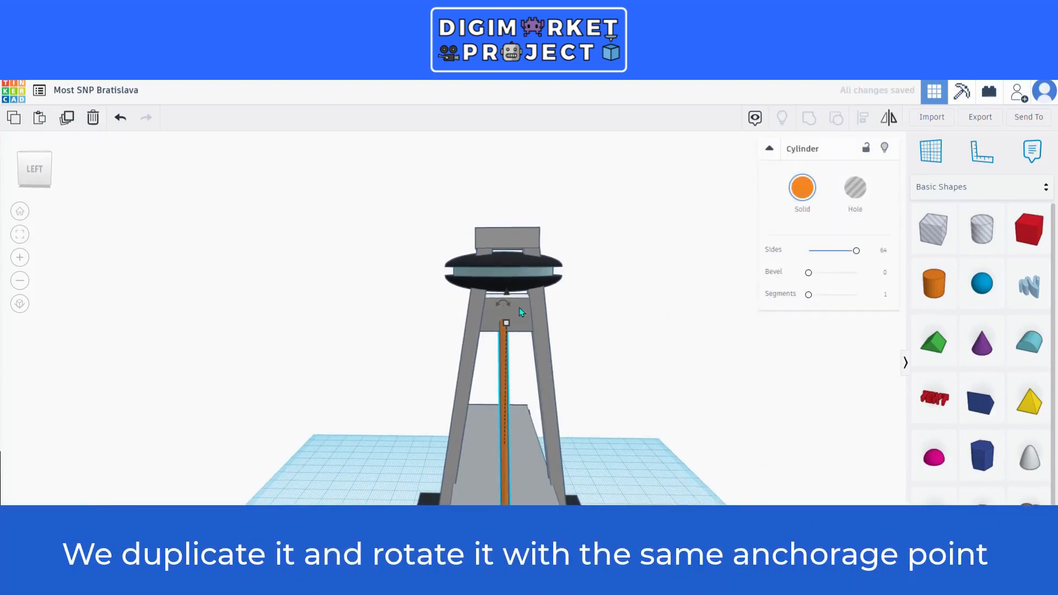
pyautogui.moveTo(505, 303); pyautogui.dragTo(520, 301)
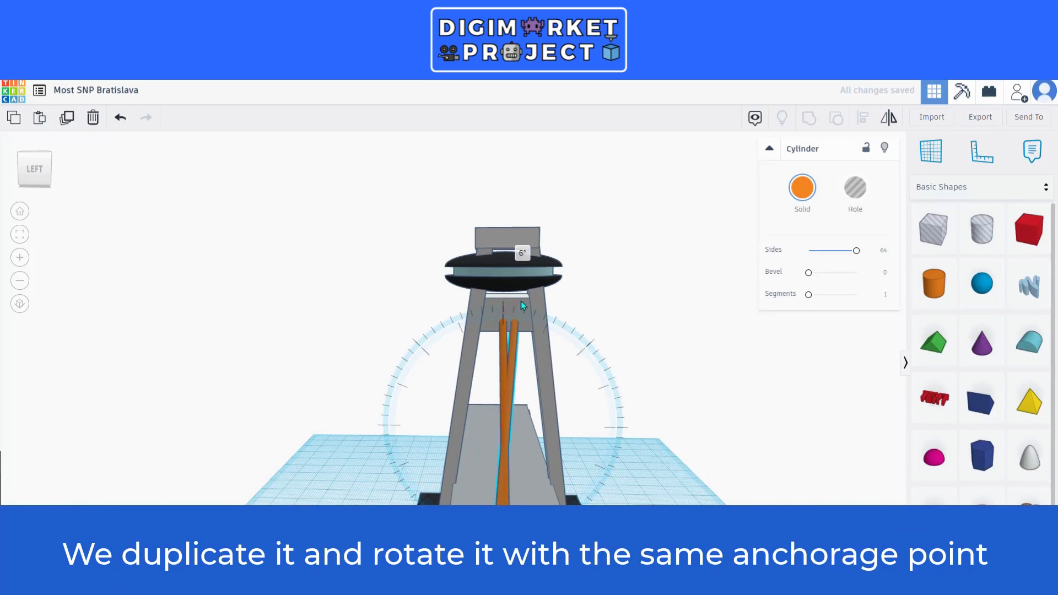
# - Nudge the tilted copy sideways so its lower end shares the first rod's anchorage point on the deck
pyautogui.press('Right')
pyautogui.press('Right')
pyautogui.press('Right')
pyautogui.press('Right')
pyautogui.press('Right')
pyautogui.press('Right')
pyautogui.press('Right')
pyautogui.hotkey('shift', 'Right')
pyautogui.hotkey('shift', 'Right')
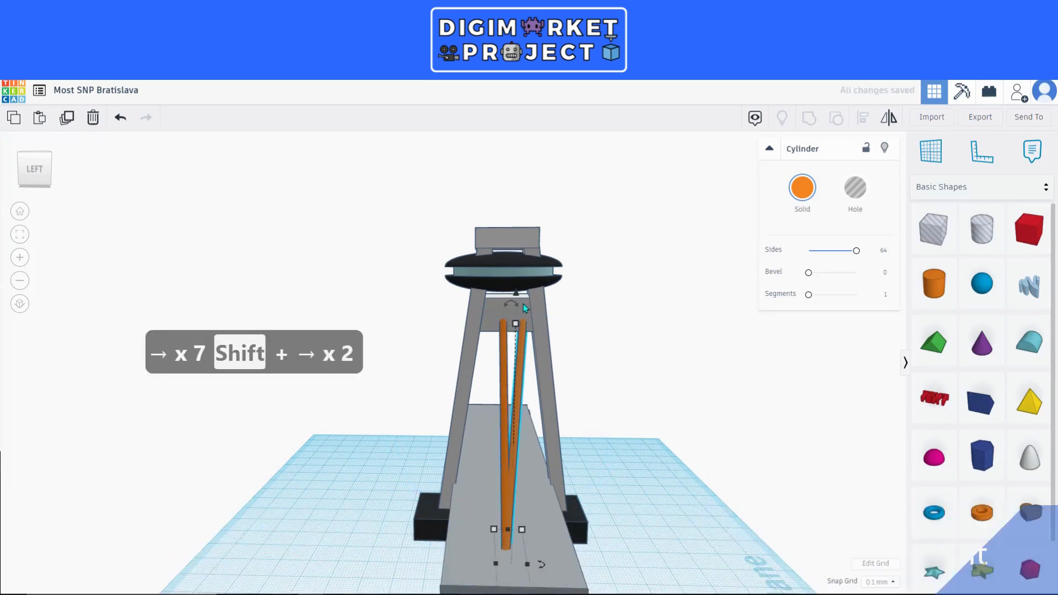
pyautogui.moveTo(640, 317); pyautogui.dragTo(516, 340, button='right')
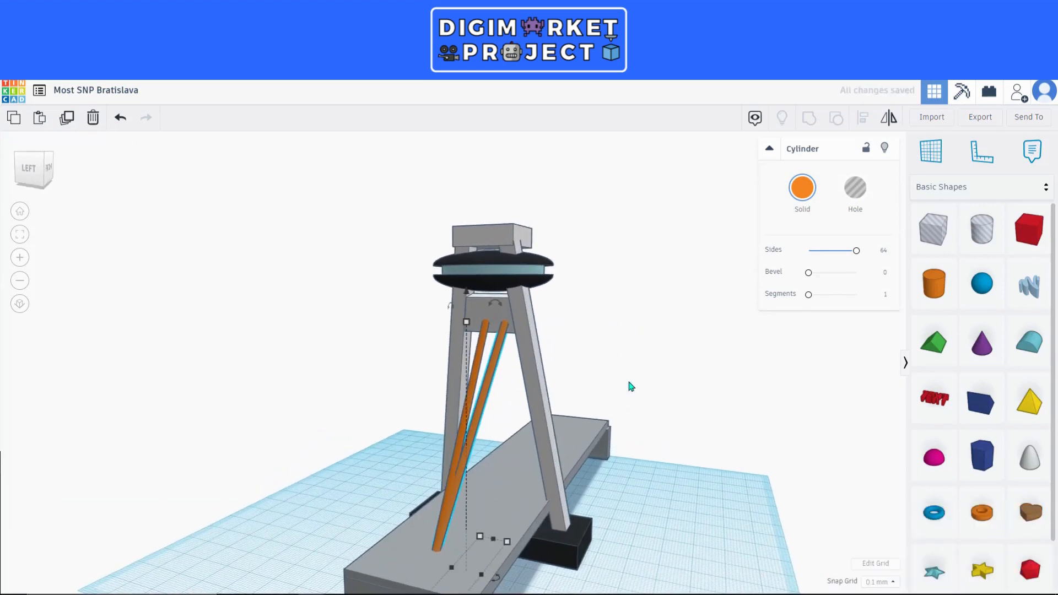
# - Duplicate the centre rod and tilt the copy the opposite way, keeping its lower end at the shared anchorage point
pyautogui.moveTo(630, 386); pyautogui.dragTo(512, 407, button='right')
pyautogui.moveTo(606, 439); pyautogui.dragTo(274, 138, button='right')
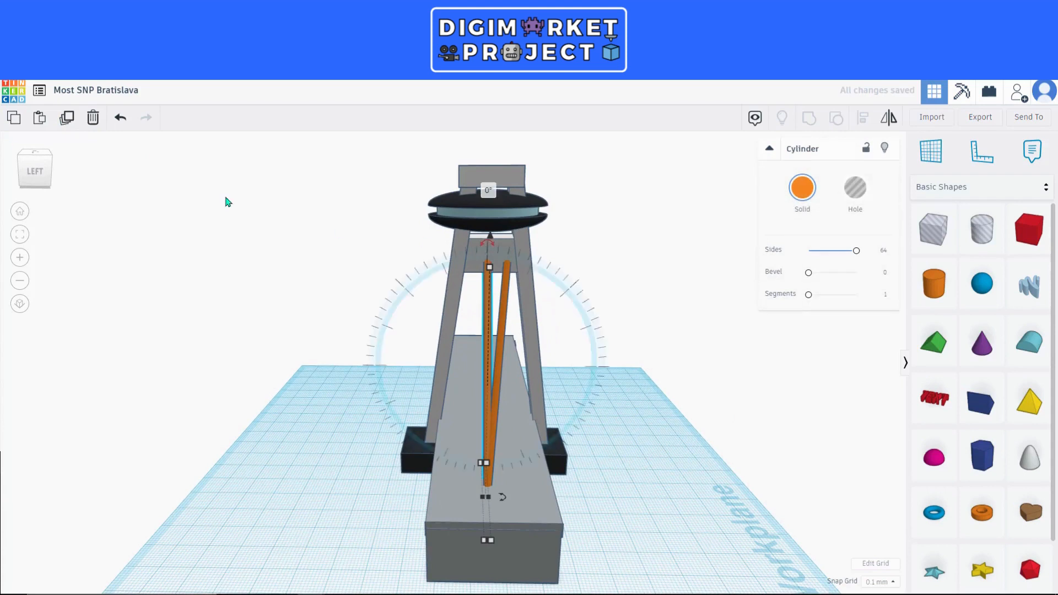
pyautogui.moveTo(488, 244); pyautogui.dragTo(462, 238)
pyautogui.press('Left')
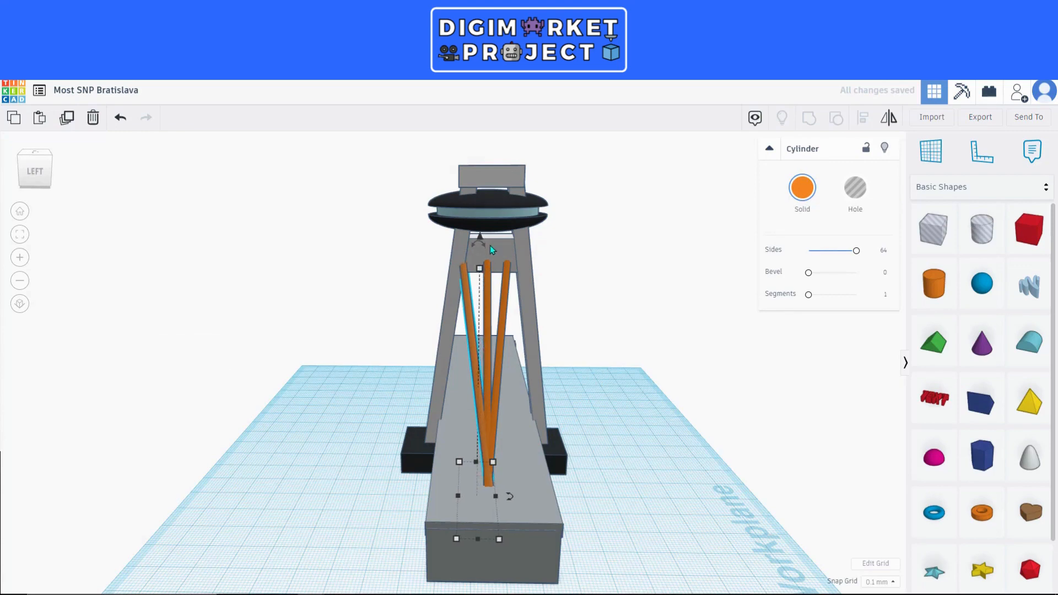
pyautogui.moveTo(490, 246); pyautogui.dragTo(491, 235)
# - Select all three orange rods and stretch them together to about 82.1 mm tall
pyautogui.moveTo(661, 326); pyautogui.dragTo(495, 333, button='right')
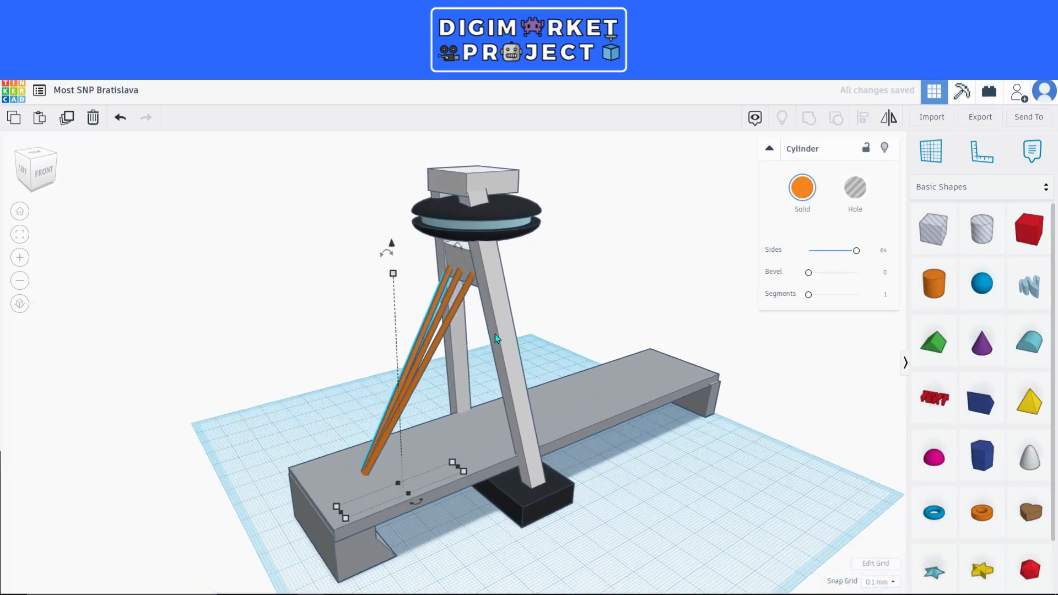
pyautogui.keyDown('shift'); pyautogui.click(460, 304); pyautogui.keyUp('shift')
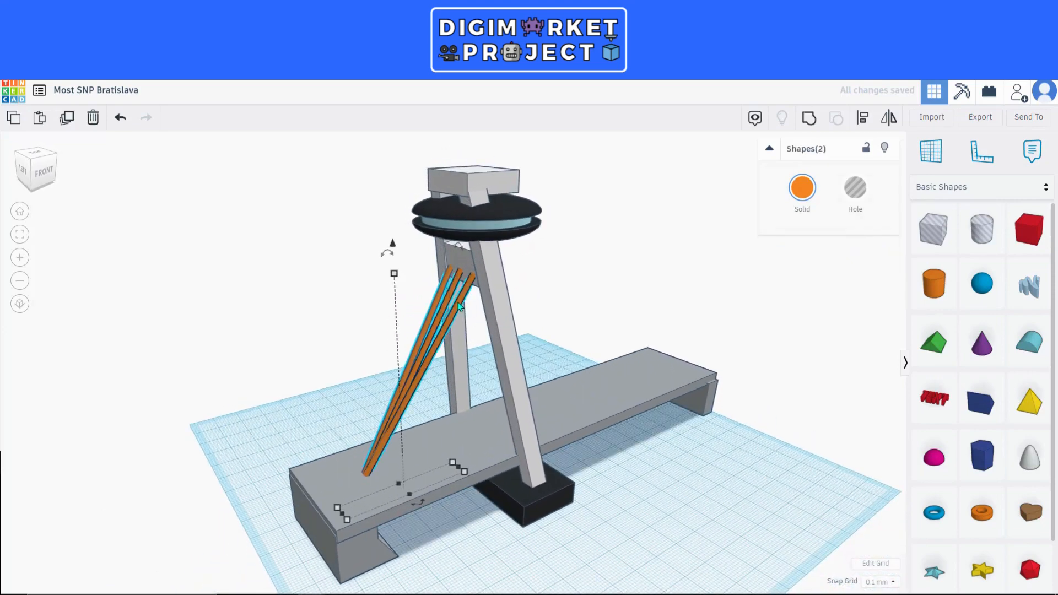
pyautogui.moveTo(400, 279); pyautogui.dragTo(402, 270)
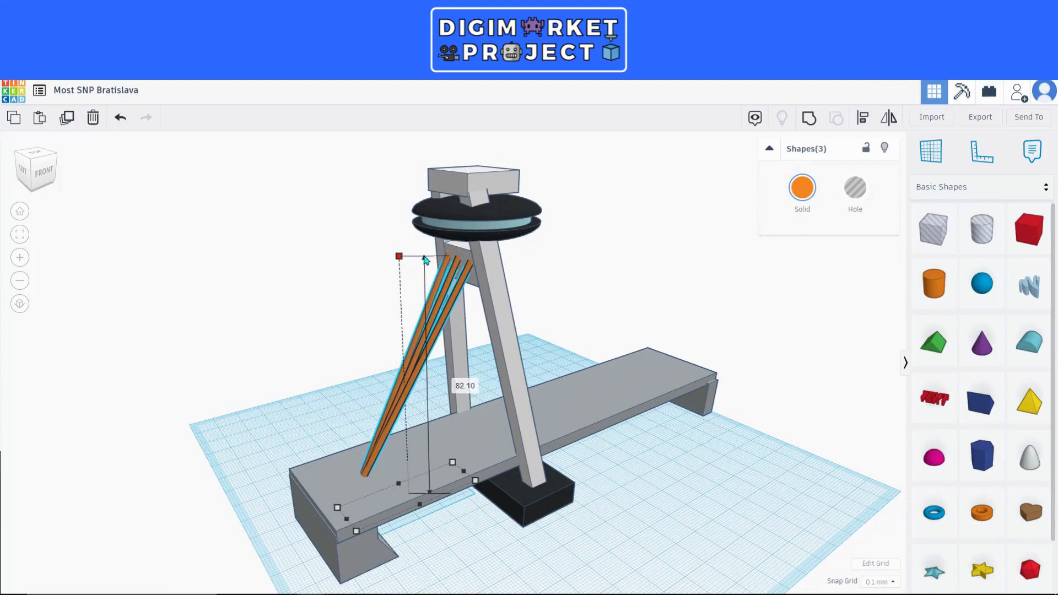
pyautogui.moveTo(425, 259); pyautogui.dragTo(409, 263)
# - Select the three orange cable rods together and colour them white
pyautogui.moveTo(443, 255); pyautogui.dragTo(324, 351, button='right')
pyautogui.click(325, 350)
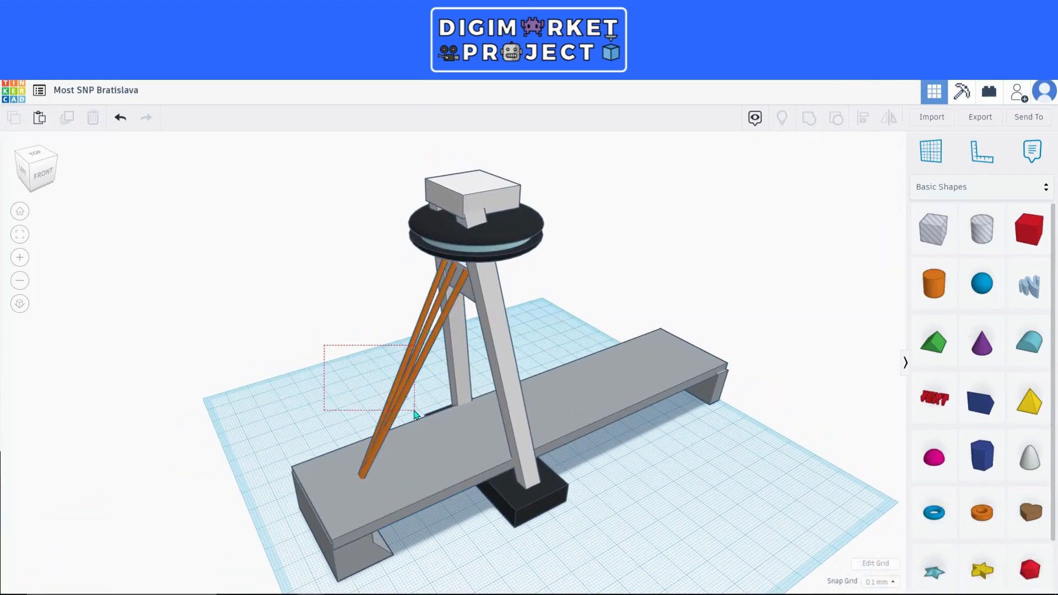
pyautogui.click(809, 189)
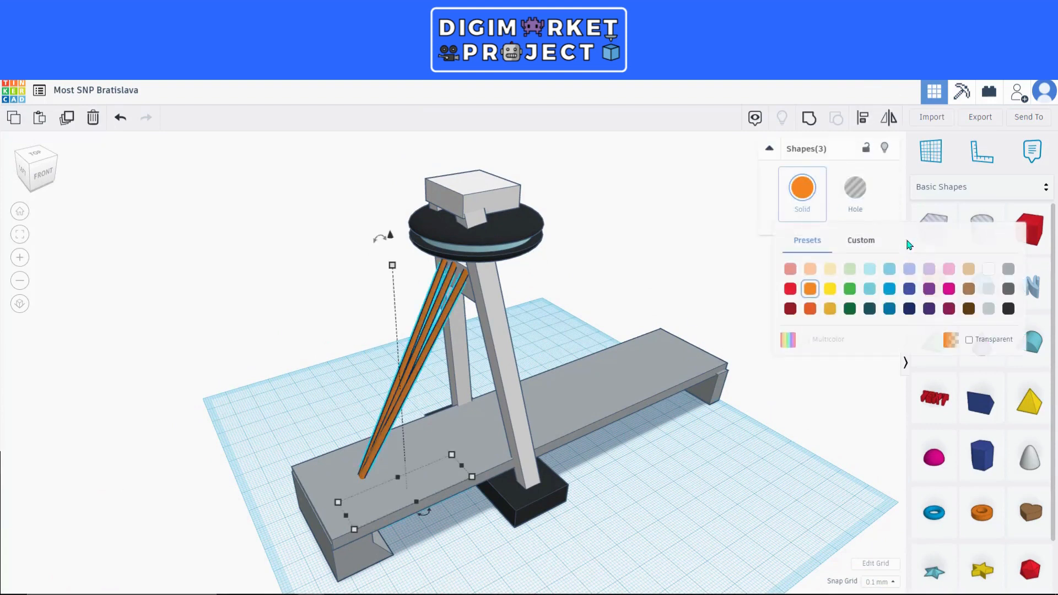
pyautogui.click(988, 269)
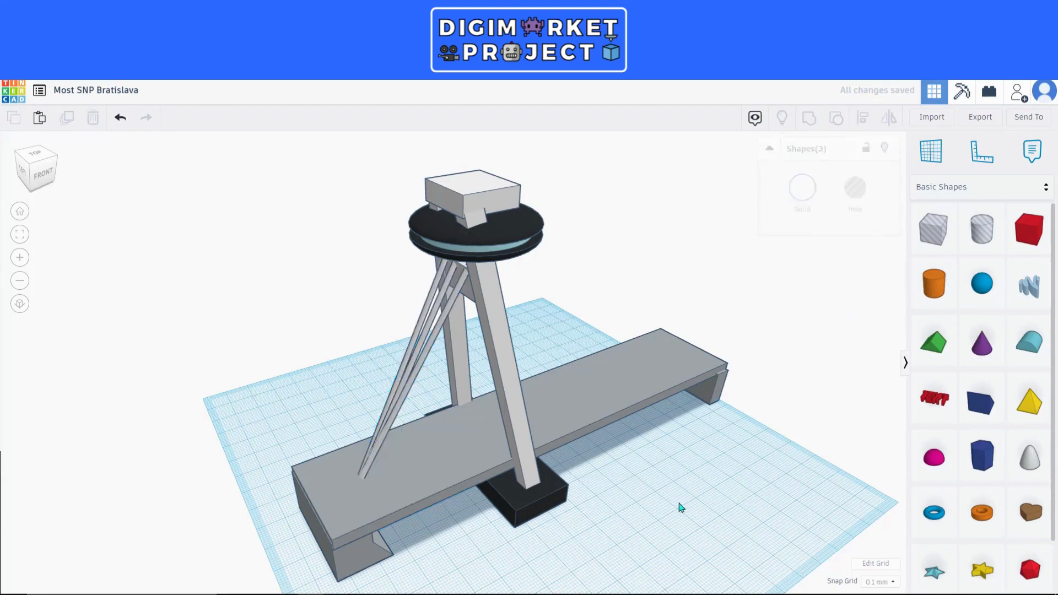
# - Duplicate the three white cables and move the copy along the deck to the opposite side of the pylon
pyautogui.moveTo(681, 507); pyautogui.dragTo(586, 477, button='right')
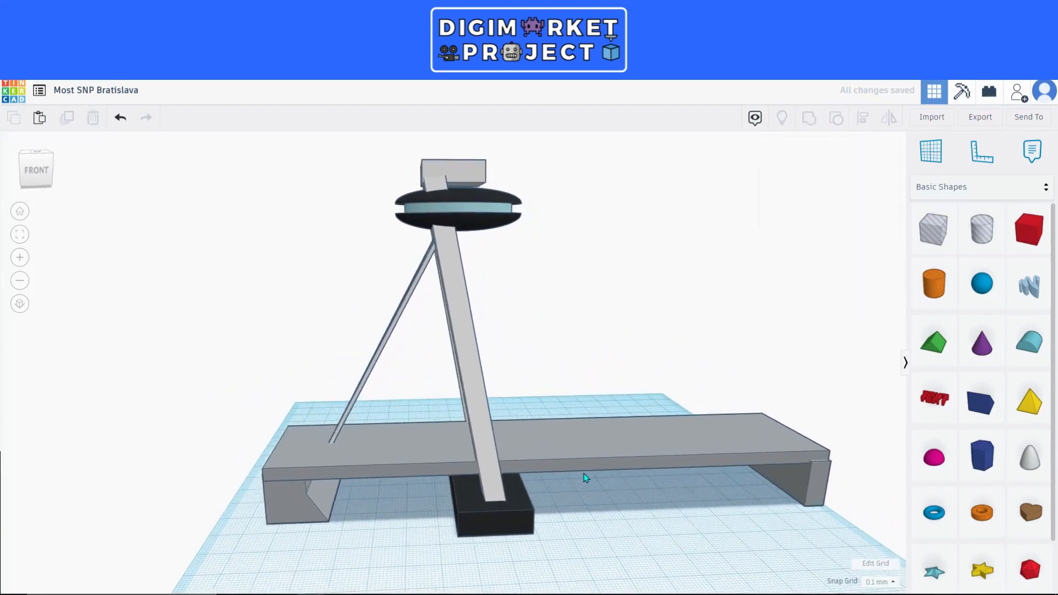
pyautogui.scroll(-5, 583, 472)
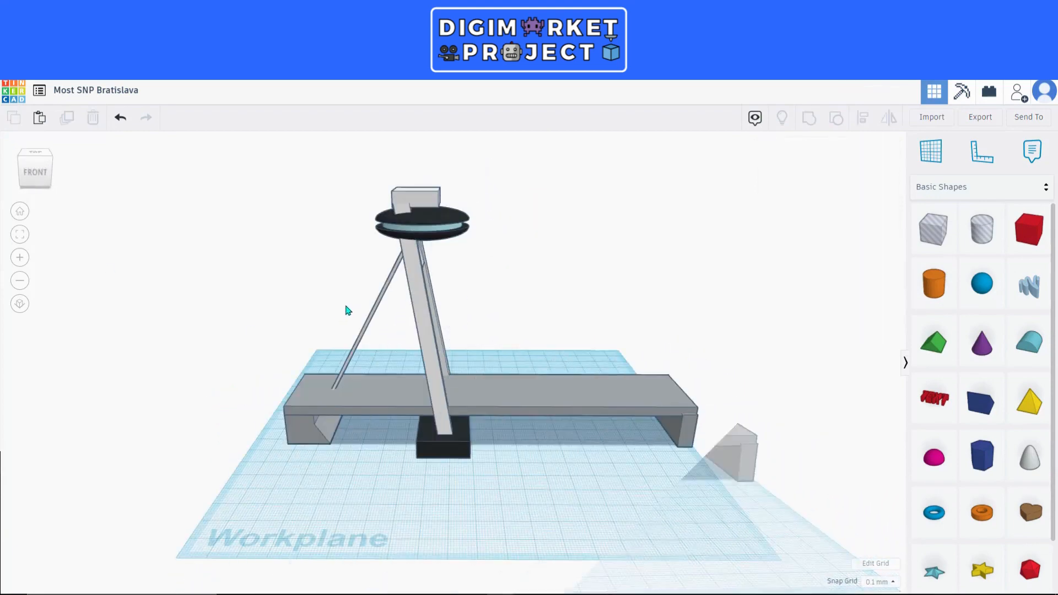
pyautogui.moveTo(348, 310); pyautogui.dragTo(380, 328)
pyautogui.moveTo(380, 328); pyautogui.dragTo(441, 347, button='right')
pyautogui.moveTo(621, 414); pyautogui.dragTo(547, 396, button='right')
pyautogui.hotkey('shift', 'Right')
pyautogui.hotkey('shift', 'Right')
pyautogui.hotkey('shift', 'Right')
pyautogui.hotkey('shift', 'Right')
pyautogui.hotkey('shift', 'Right')
pyautogui.hotkey('shift', 'Right')
pyautogui.hotkey('shift', 'Right')
pyautogui.hotkey('shift', 'Right')
pyautogui.hotkey('shift', 'Right')
pyautogui.hotkey('shift', 'Right')
pyautogui.hotkey('shift', 'Right')
pyautogui.hotkey('shift', 'Right')
pyautogui.hotkey('shift', 'Right')
pyautogui.hotkey('shift', 'Right')
pyautogui.hotkey('shift', 'Right')
pyautogui.hotkey('shift', 'Right')
pyautogui.hotkey('shift', 'Right')
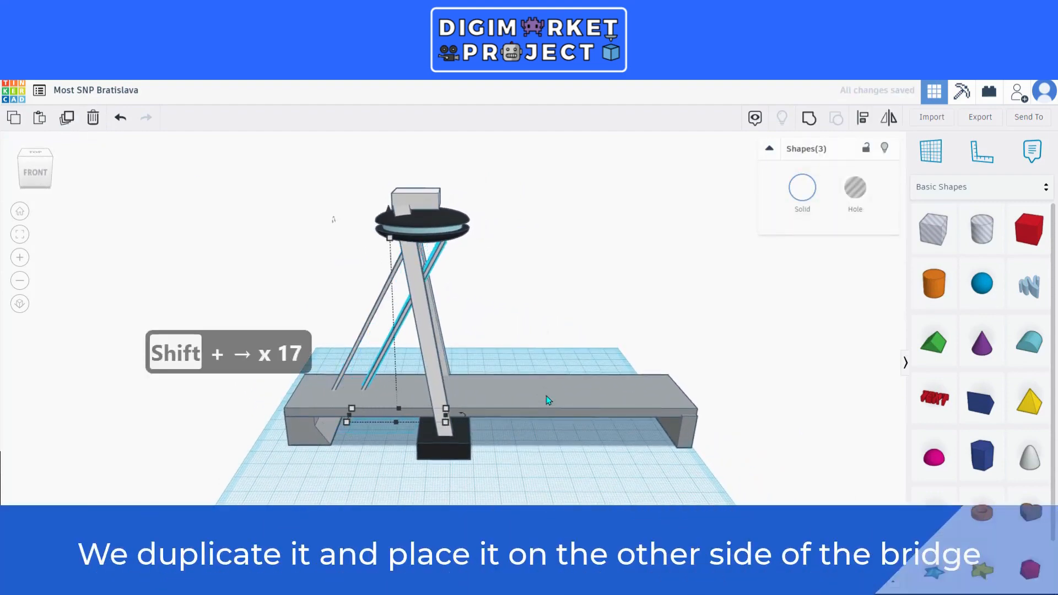
pyautogui.hotkey('shift', 'Right')
pyautogui.hotkey('shift', 'Right')
pyautogui.hotkey('shift', 'Right')
pyautogui.hotkey('shift', 'Right')
pyautogui.hotkey('shift', 'Right')
pyautogui.hotkey('shift', 'Right')
pyautogui.hotkey('shift', 'Right')
pyautogui.hotkey('shift', 'Right')
pyautogui.hotkey('shift', 'Right')
pyautogui.hotkey('shift', 'Right')
pyautogui.hotkey('shift', 'Right')
pyautogui.hotkey('shift', 'Right')
pyautogui.hotkey('shift', 'Right')
pyautogui.hotkey('shift', 'Right')
pyautogui.hotkey('shift', 'Right')
pyautogui.hotkey('shift', 'Right')
pyautogui.hotkey('shift', 'Right')
pyautogui.hotkey('shift', 'Right')
pyautogui.hotkey('shift', 'Right')
pyautogui.hotkey('shift', 'Right')
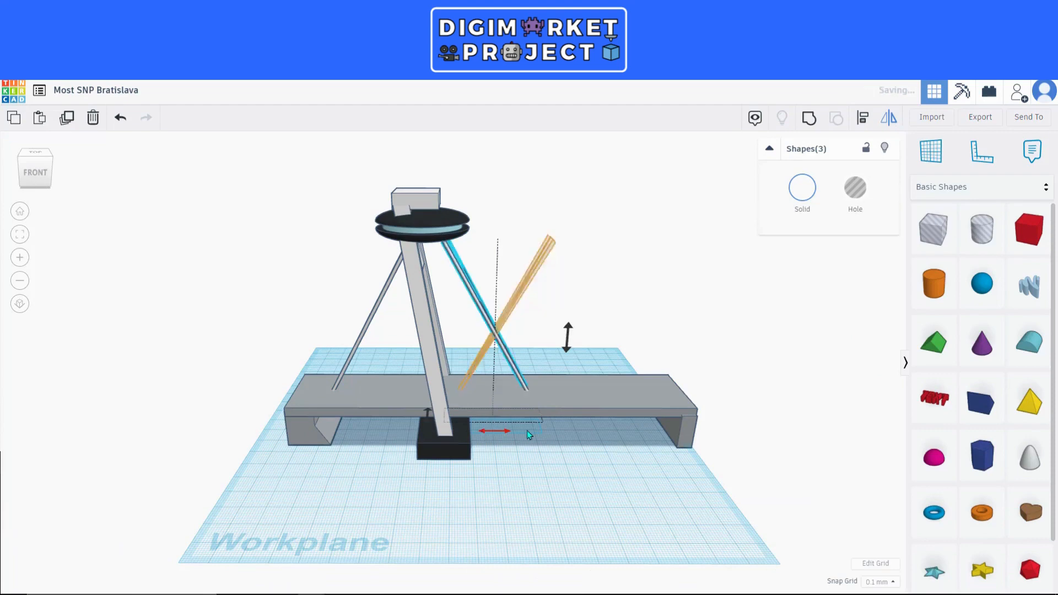
# - Mirror the copied cables lengthwise along the bridge and shift them back until their upper ends meet the pylon
pyautogui.press('Left')
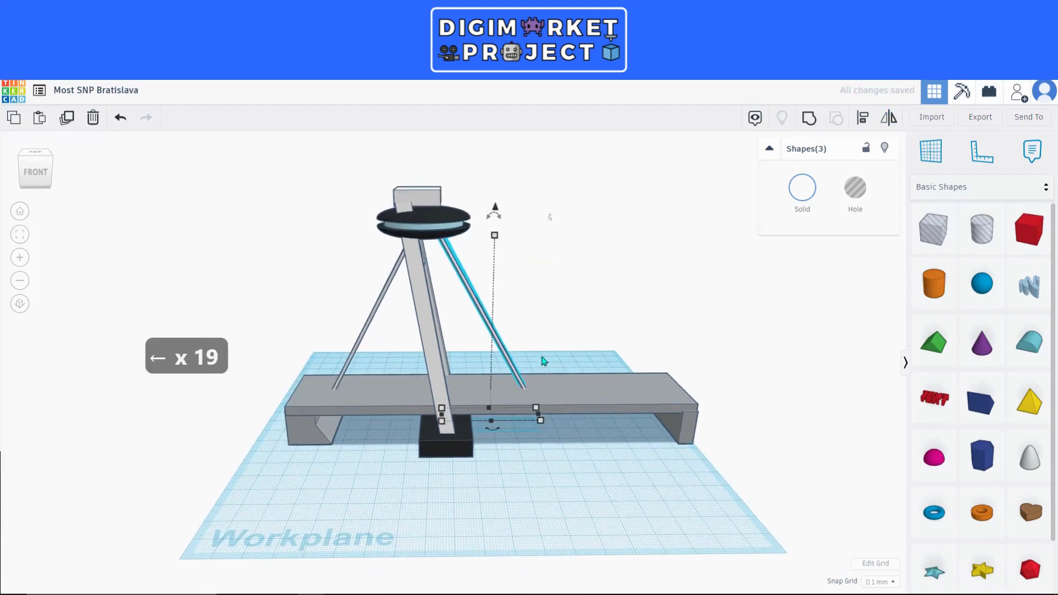
pyautogui.hotkey('shift', 'Left')
pyautogui.hotkey('shift', 'Left')
pyautogui.hotkey('shift', 'Left')
pyautogui.hotkey('shift', 'Left')
pyautogui.hotkey('shift', 'Left')
pyautogui.hotkey('shift', 'Left')
pyautogui.hotkey('shift', 'Left')
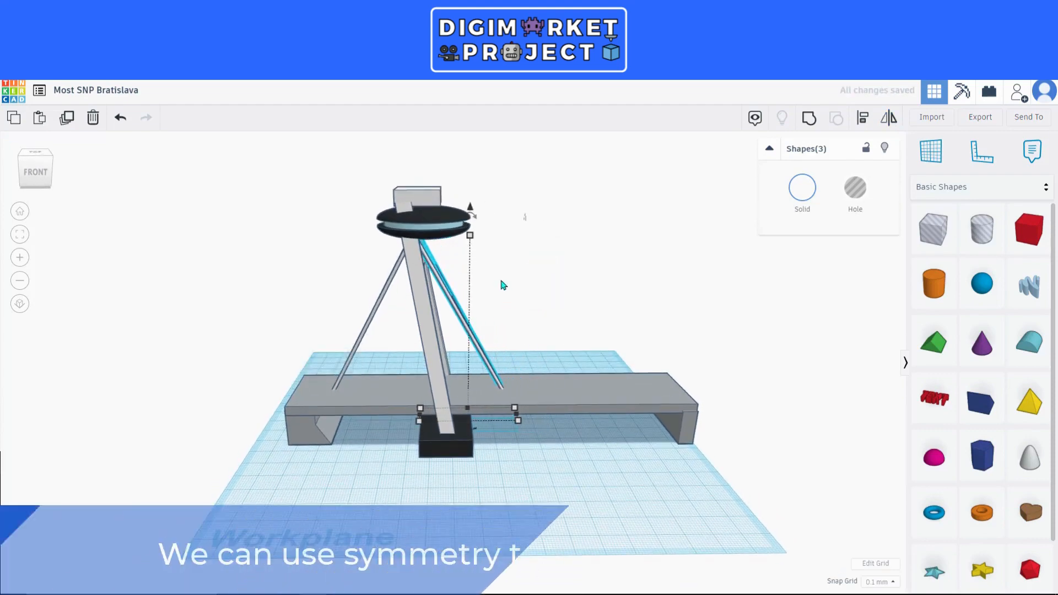
# - Hide the pylon and nudge the front mirrored cable lengthwise so its upper end lines up with the other cable tops
pyautogui.scroll(5, 501, 283)
pyautogui.scroll(-5, 466, 203)
pyautogui.scroll(5, 487, 202)
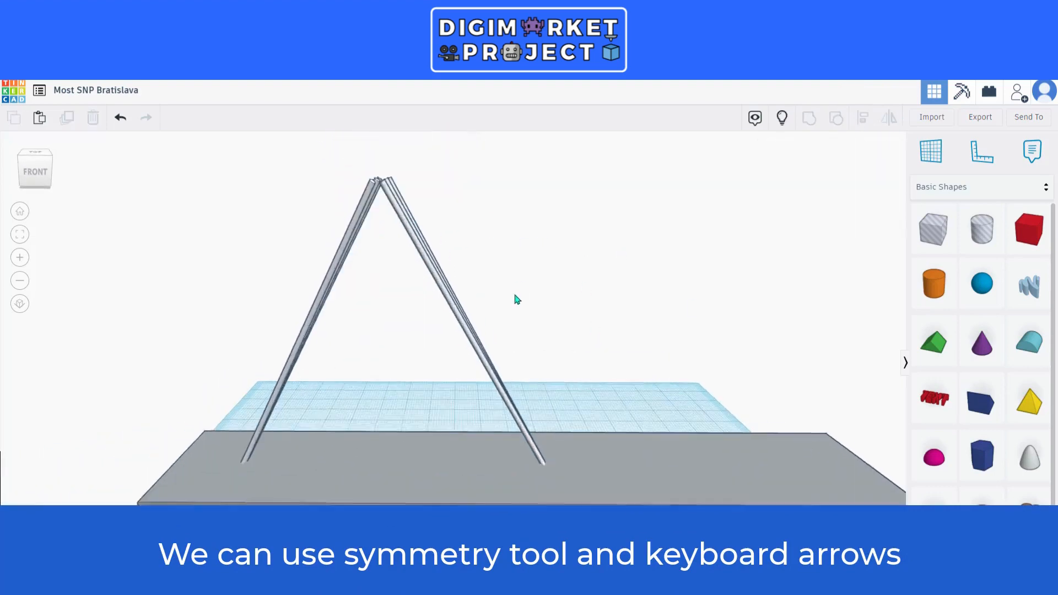
pyautogui.moveTo(517, 299); pyautogui.dragTo(563, 361, button='right')
pyautogui.press('Left')
pyautogui.press('Left')
pyautogui.press('Left')
pyautogui.press('Left')
pyautogui.press('Left')
pyautogui.press('Left')
pyautogui.press('Left')
pyautogui.press('Left')
pyautogui.press('Left')
pyautogui.press('Left')
pyautogui.press('Left')
pyautogui.press('Left')
pyautogui.press('Left')
pyautogui.press('Left')
pyautogui.press('Left')
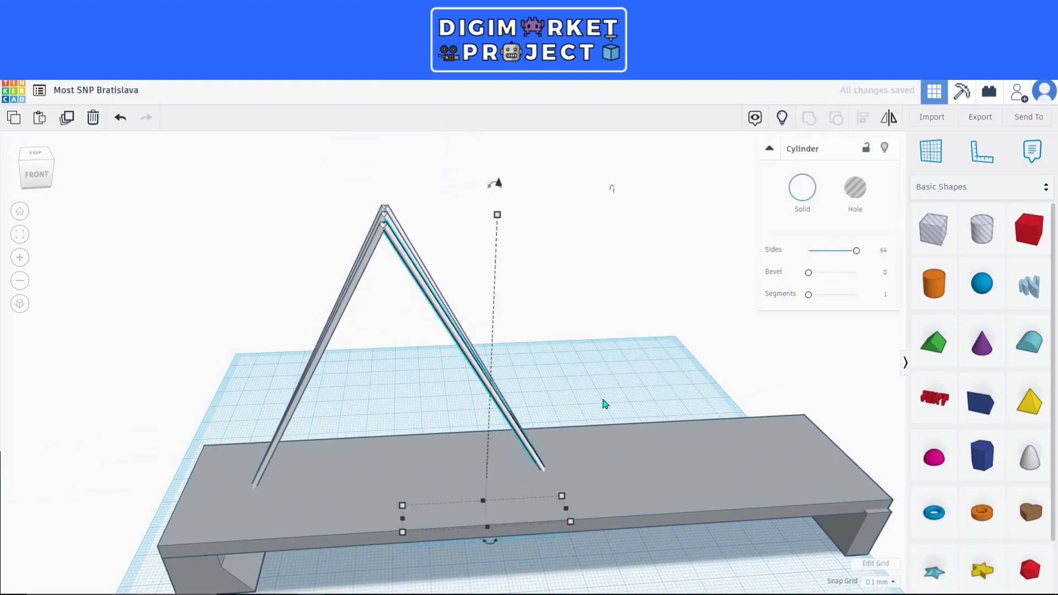
# - Stretch the mirrored cables to spaced anchorage points along the deck, making the middle one about 88.5 mm long
pyautogui.moveTo(604, 403); pyautogui.dragTo(581, 530, button='right')
pyautogui.moveTo(775, 543); pyautogui.dragTo(353, 394, button='right')
pyautogui.moveTo(353, 394); pyautogui.dragTo(251, 403)
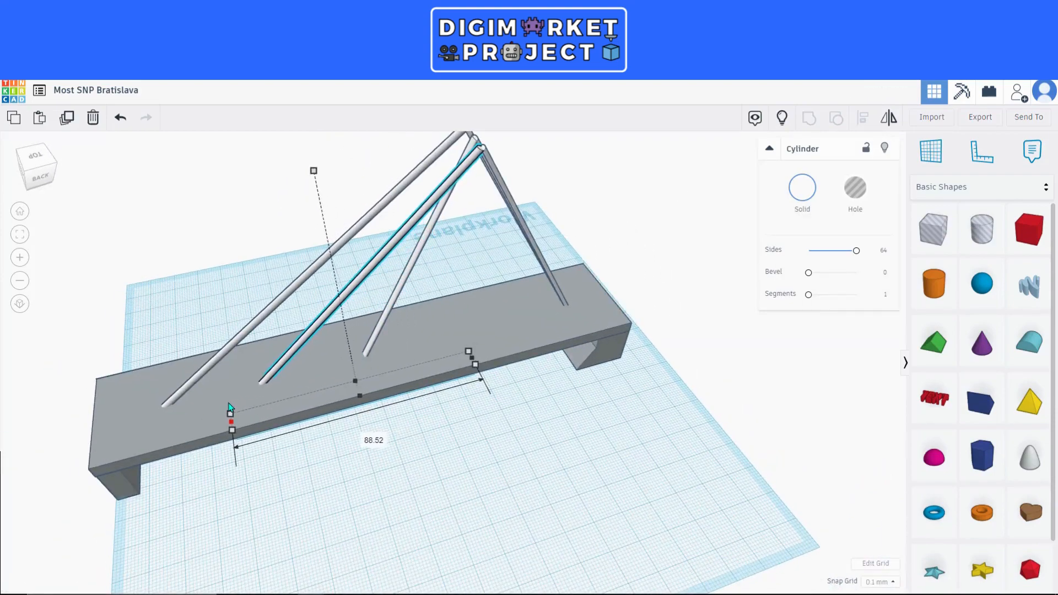
pyautogui.moveTo(230, 407); pyautogui.dragTo(147, 420, button='right')
pyautogui.moveTo(362, 471); pyautogui.dragTo(342, 309, button='right')
# - Unhide the pylon and clear the selection
pyautogui.moveTo(342, 309); pyautogui.dragTo(805, 125)
pyautogui.click(781, 118)
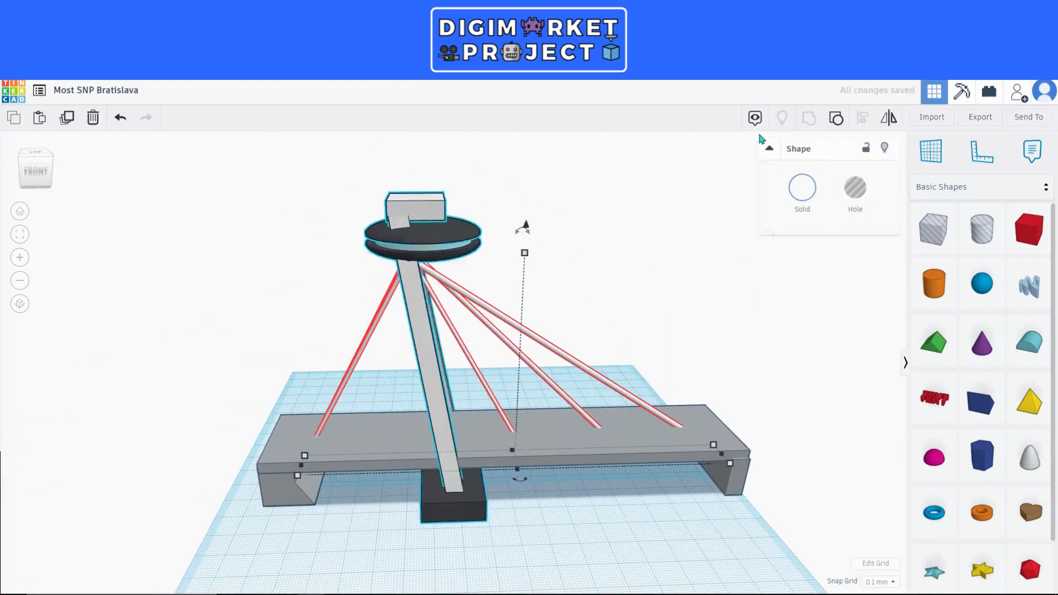
pyautogui.moveTo(761, 139); pyautogui.dragTo(502, 486, button='right')
pyautogui.click(525, 490)
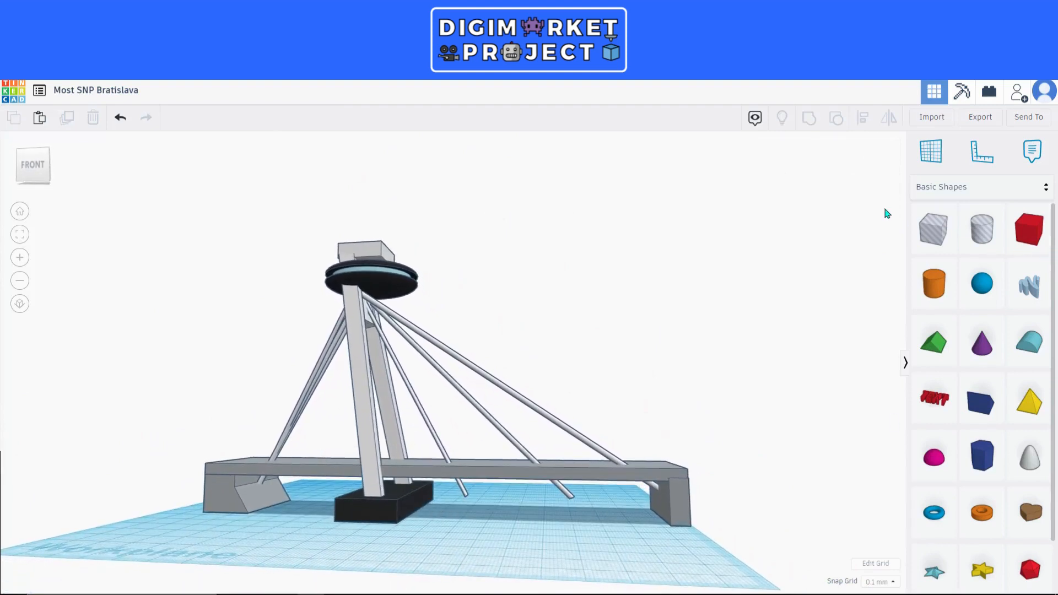
# - Place a hole box under the deck around the protruding cable ends, about 16.1 mm tall and 80 mm long
pyautogui.moveTo(628, 452); pyautogui.dragTo(478, 482)
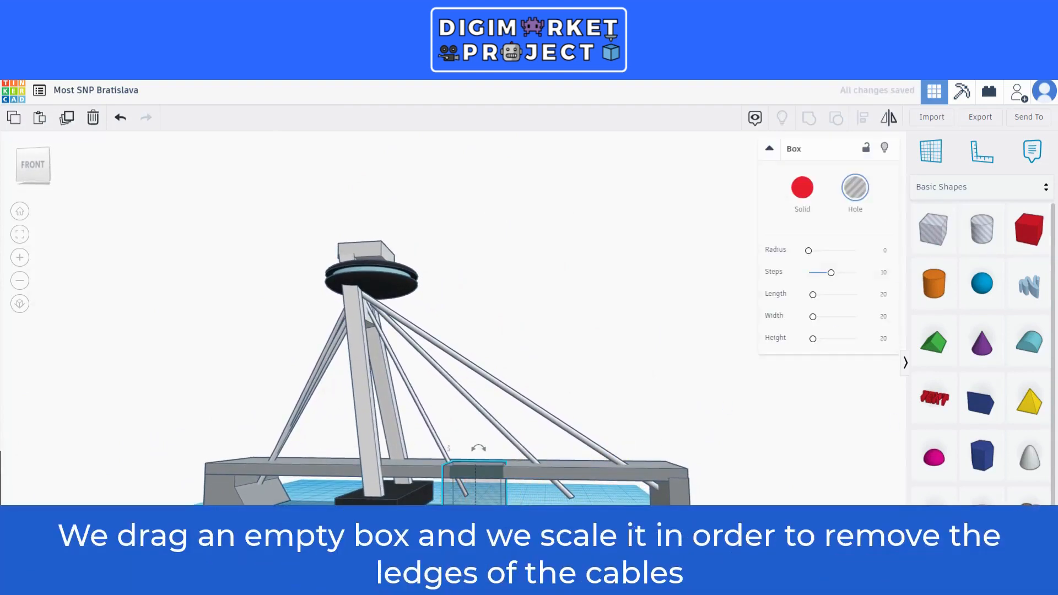
pyautogui.moveTo(449, 447); pyautogui.dragTo(525, 528, button='right')
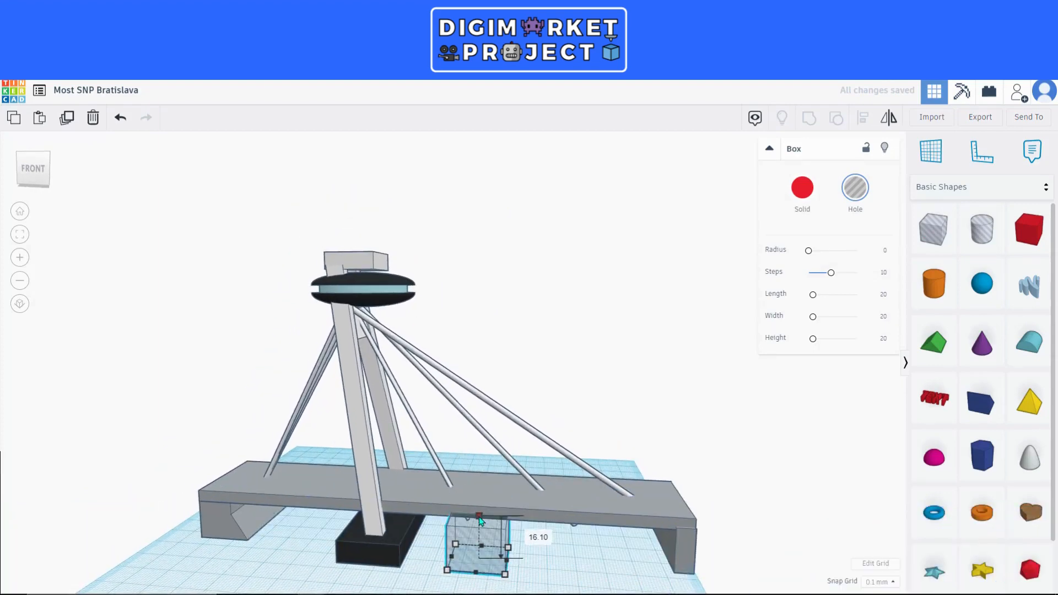
pyautogui.moveTo(478, 514); pyautogui.dragTo(411, 573, button='right')
pyautogui.moveTo(410, 510); pyautogui.dragTo(468, 476)
pyautogui.moveTo(468, 476); pyautogui.dragTo(597, 502, button='right')
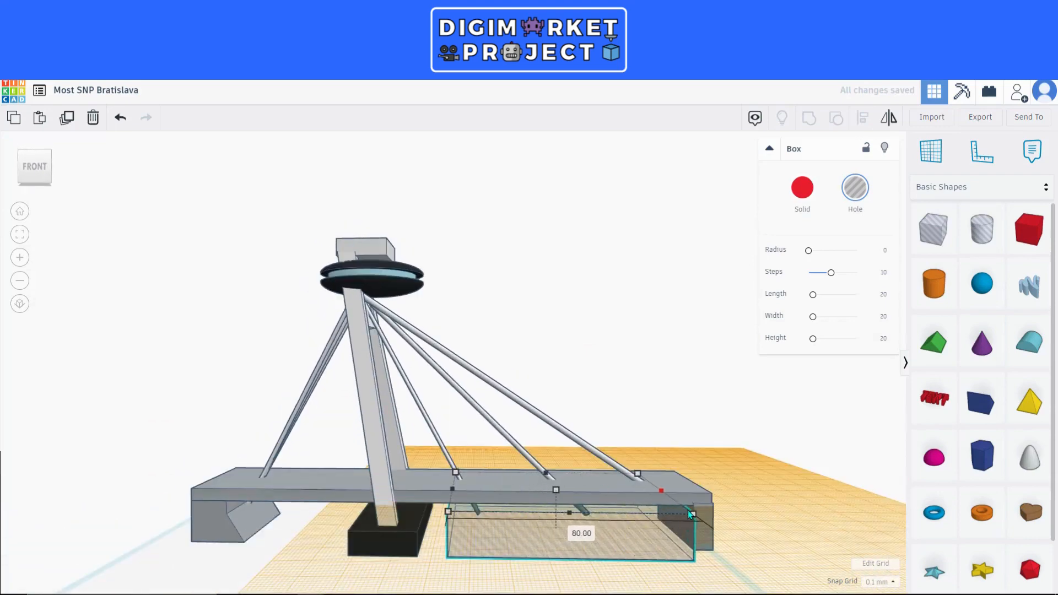
pyautogui.moveTo(689, 514)
pyautogui.mouseDown(button='right')
pyautogui.moveTo(615, 521)
pyautogui.moveTo(533, 448)
pyautogui.moveTo(659, 496)
pyautogui.moveTo(689, 493)
pyautogui.mouseUp(button='right')
# - Group the hole box with the cables and deck to cut off the cable ends below the deck
pyautogui.keyDown('shift'); pyautogui.click(537, 394); pyautogui.keyUp('shift')
pyautogui.click(808, 118)
pyautogui.moveTo(713, 454); pyautogui.dragTo(435, 523, button='right')
pyautogui.press('Escape')
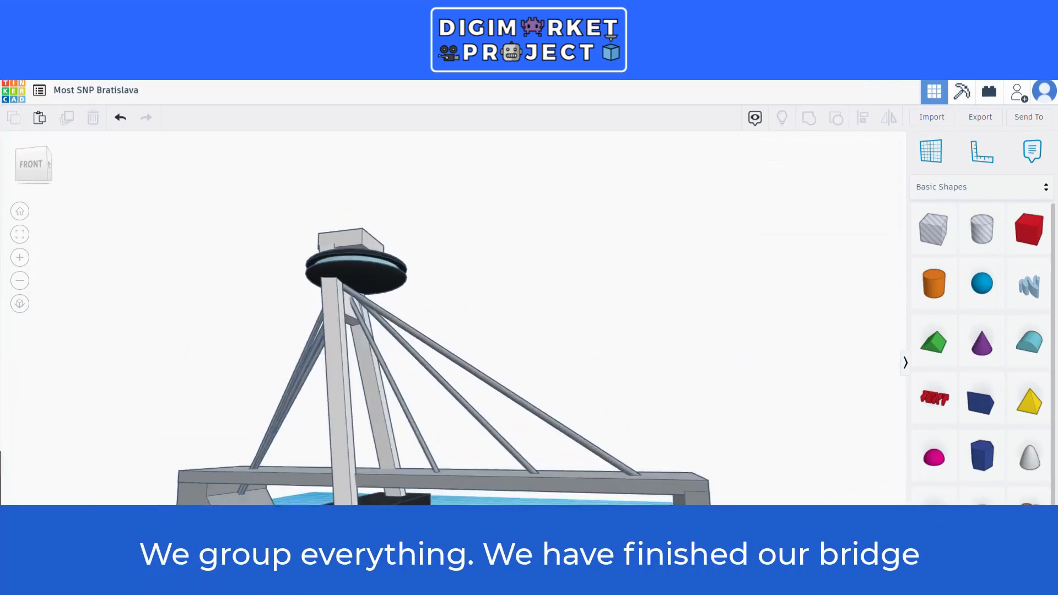
# - Give the grouped deck and cables their separate original colours again, with a grey deck and white cables
pyautogui.moveTo(612, 526); pyautogui.dragTo(550, 511, button='right')
pyautogui.click(548, 499)
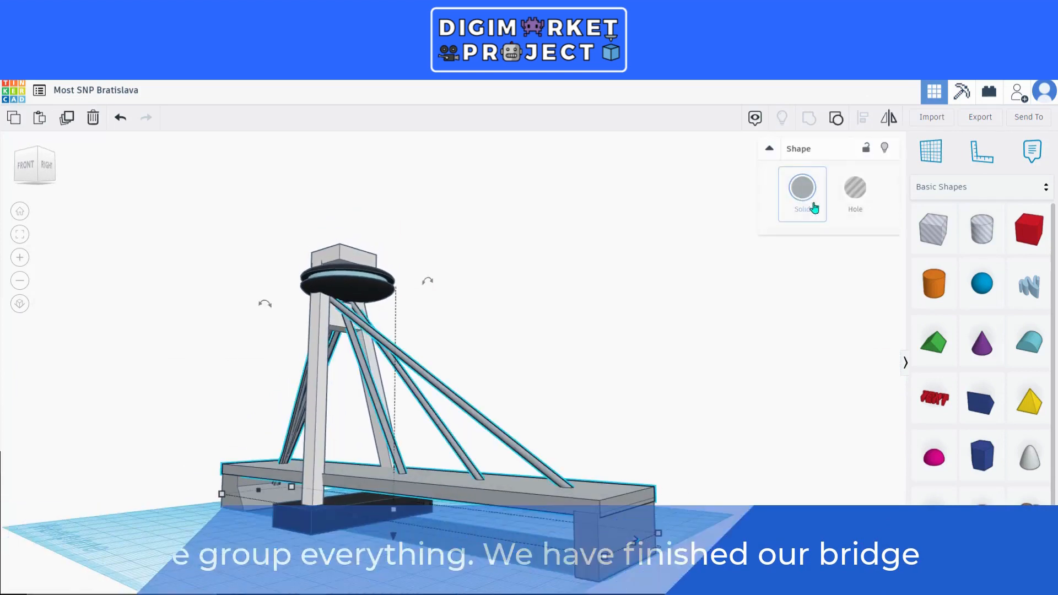
pyautogui.click(814, 207)
pyautogui.moveTo(726, 492); pyautogui.dragTo(386, 515, button='right')
pyautogui.moveTo(375, 474); pyautogui.dragTo(364, 471)
pyautogui.click(370, 536)
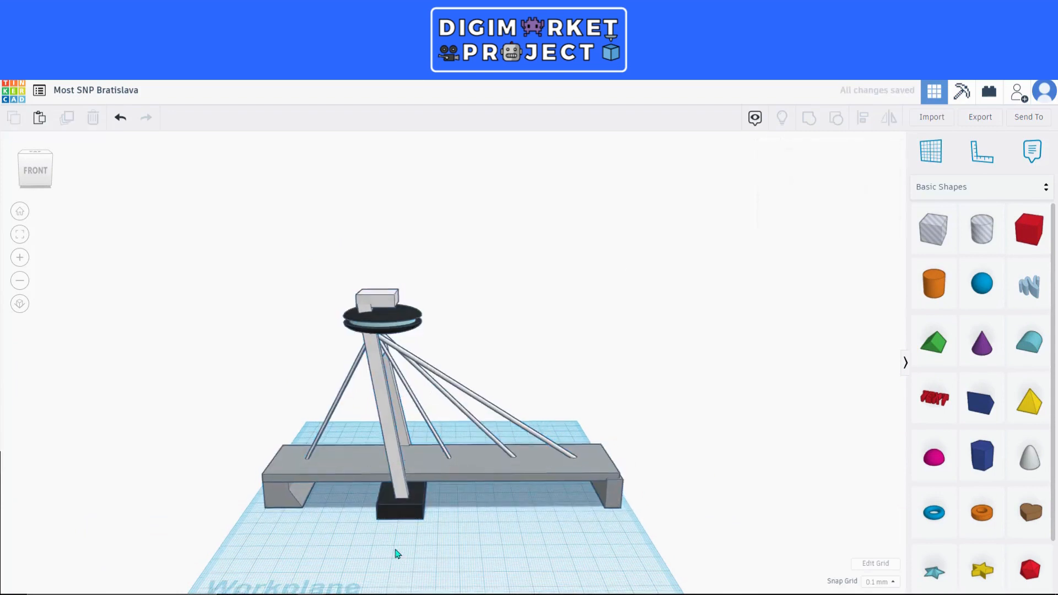